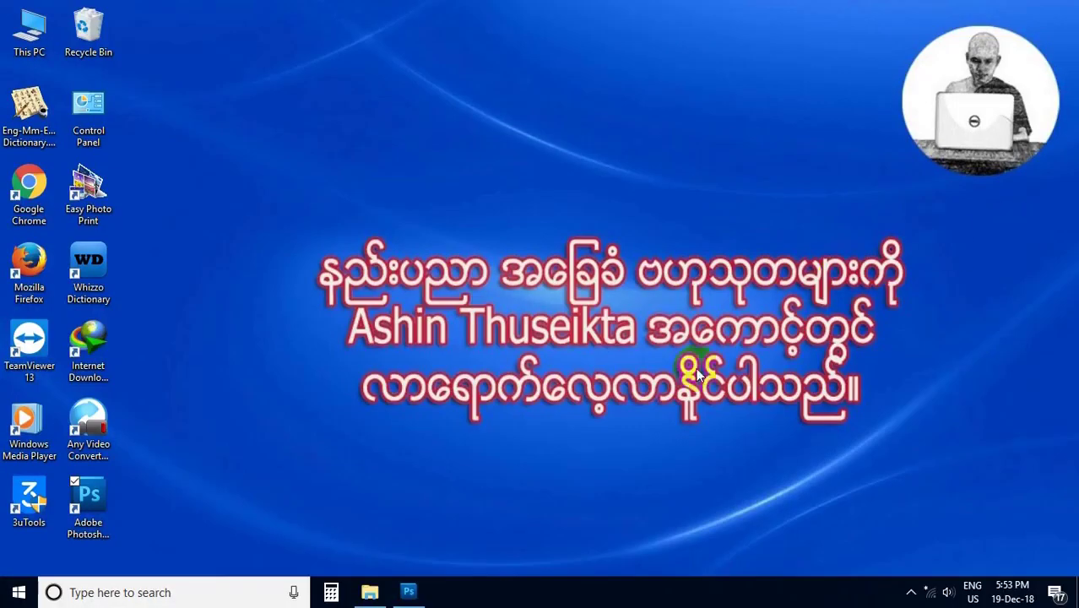
Open Lesson3 - Copy (2).png from the Screenshots folder in Photoshop
{"action": "left_click", "coordinate": [409, 591]}
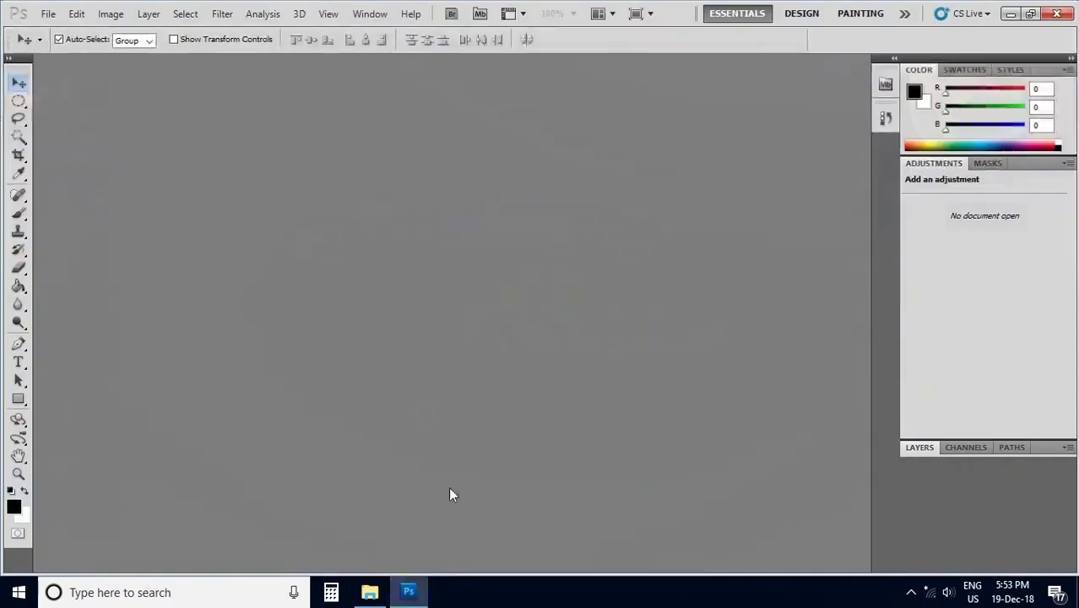
{"action": "left_click", "coordinate": [48, 13]}
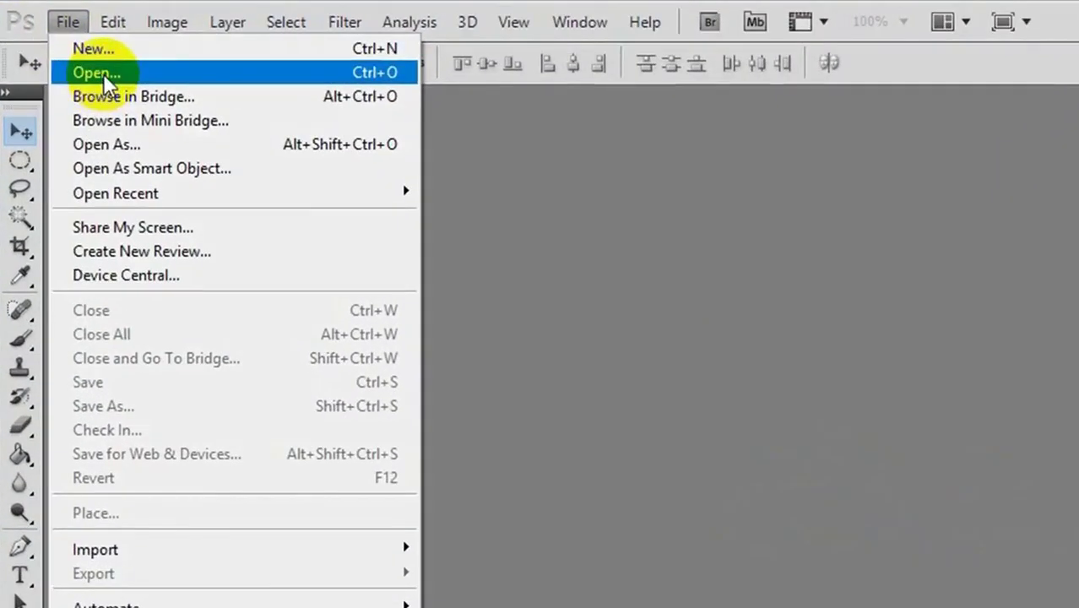
{"action": "left_click", "coordinate": [69, 51]}
{"action": "left_click", "coordinate": [567, 197]}
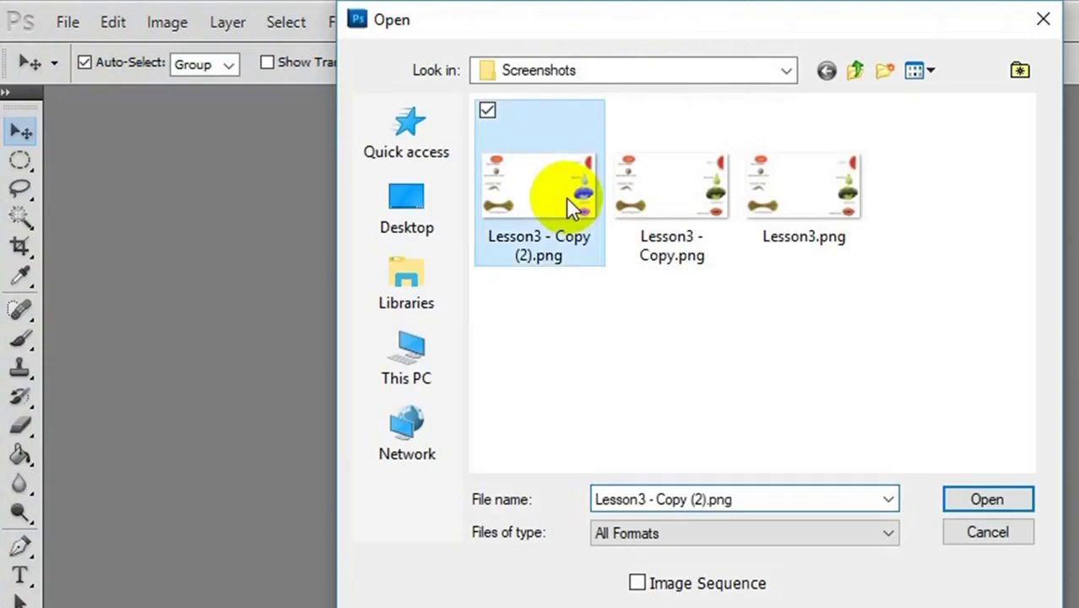
{"action": "left_click", "coordinate": [997, 506]}
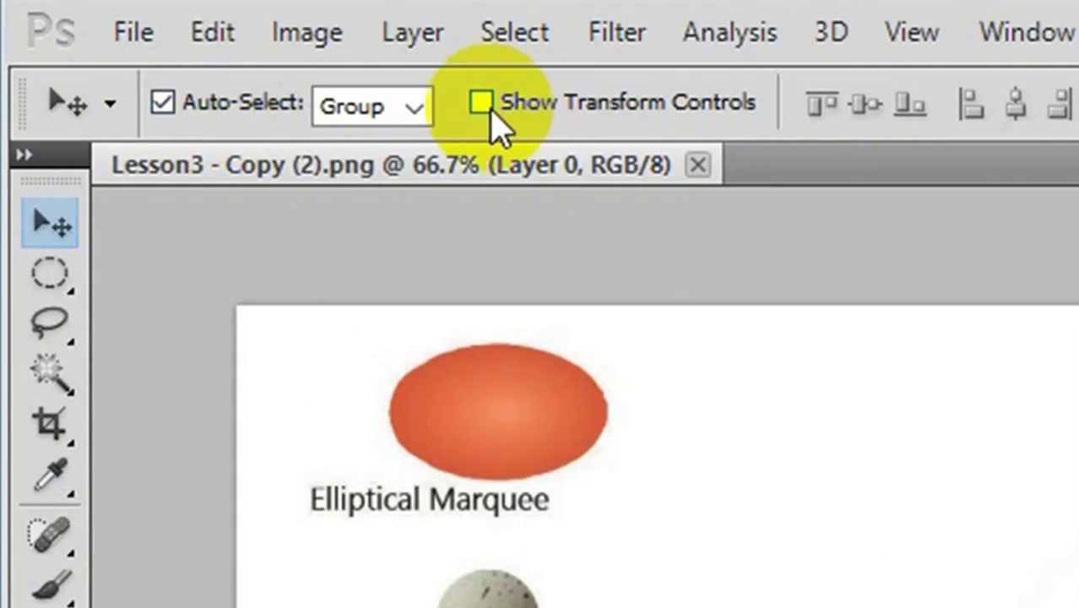
{"action": "left_click", "coordinate": [481, 103]}
{"action": "left_click", "coordinate": [481, 103]}
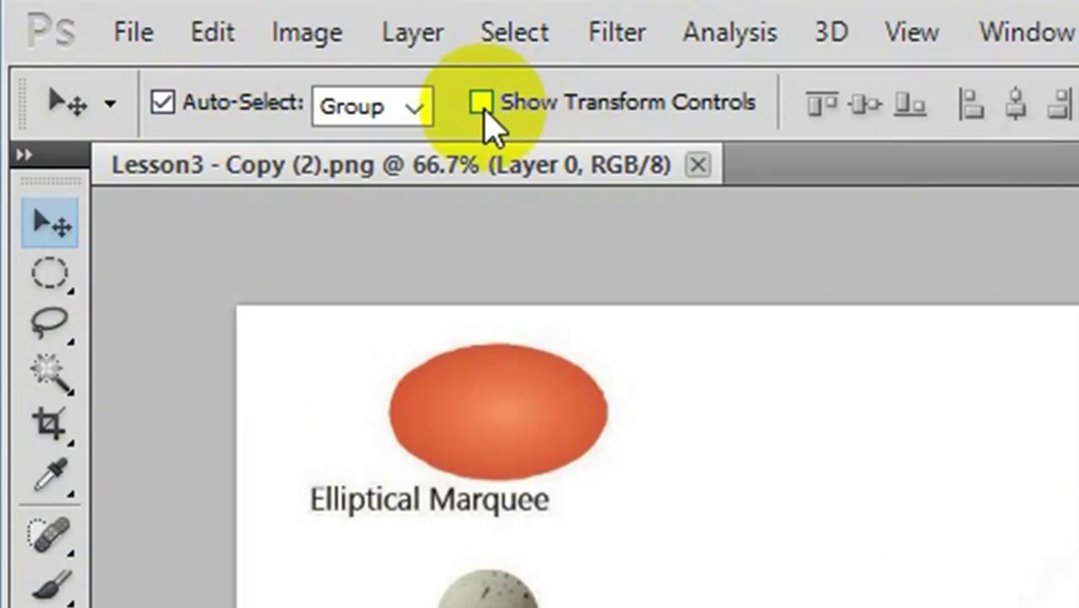
{"action": "left_click", "coordinate": [49, 279]}
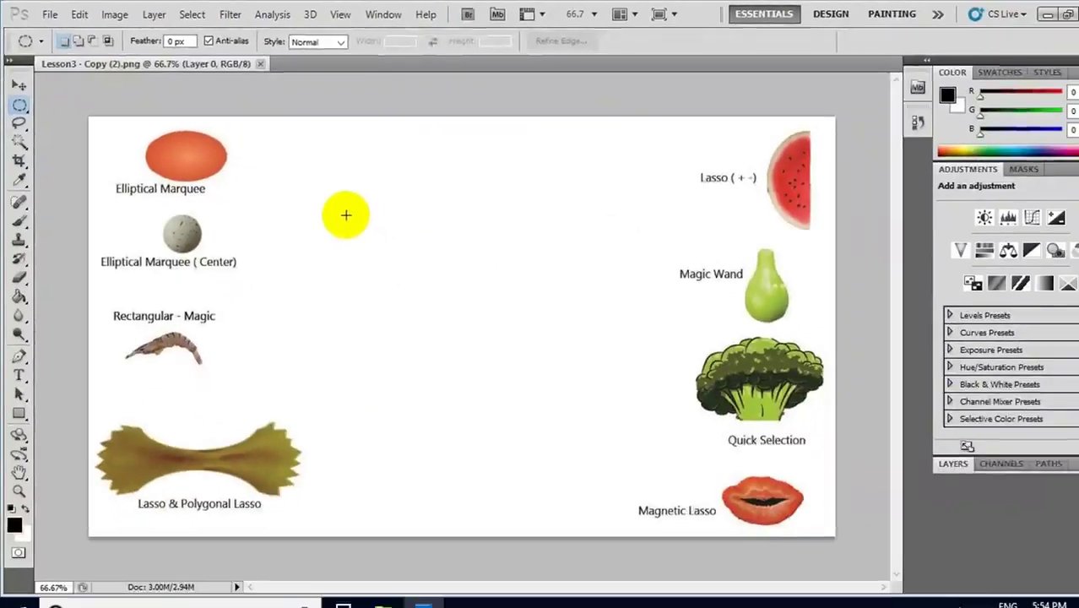
Fill an oval selection in the canvas centre with dark blue using the Paint Bucket
{"action": "mouse_move", "coordinate": [336, 207]}
{"action": "left_mouse_down"}
{"action": "mouse_move", "coordinate": [353, 245]}
{"action": "mouse_move", "coordinate": [523, 424]}
{"action": "left_mouse_up"}
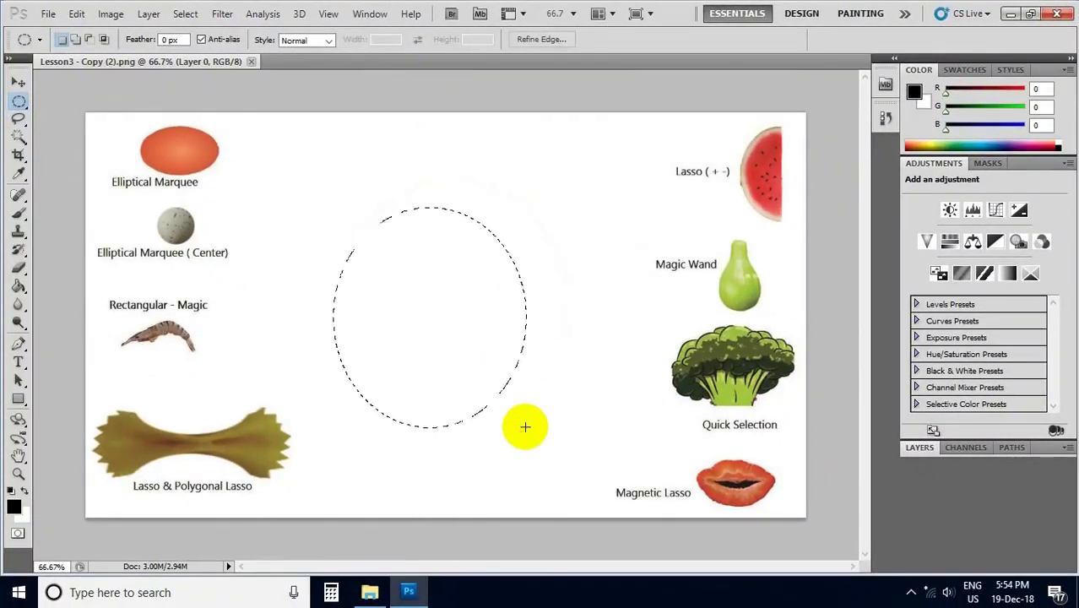
{"action": "left_click", "coordinate": [1000, 142]}
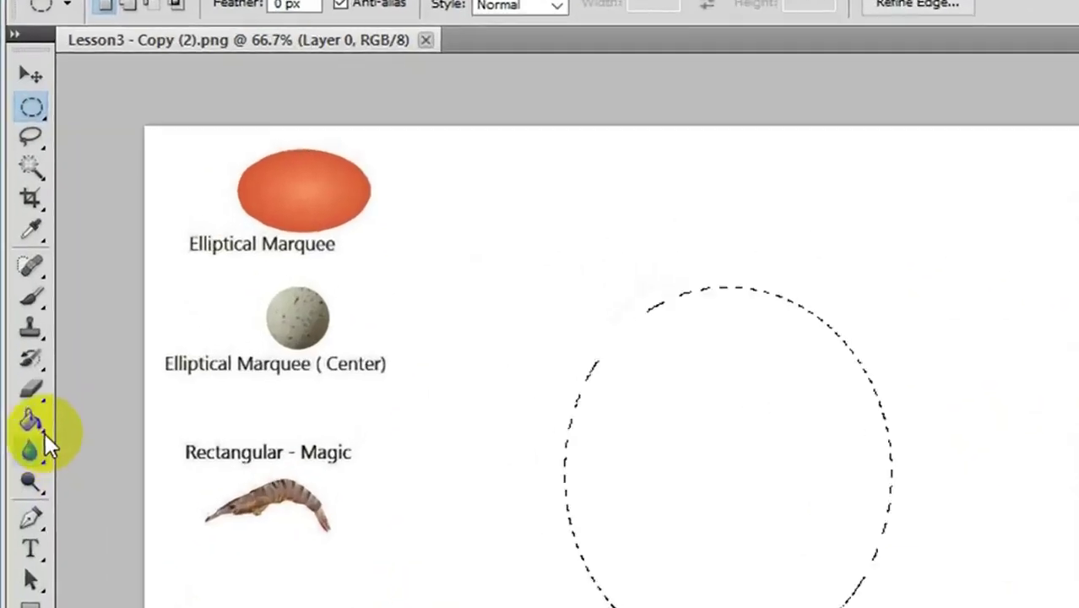
{"action": "left_click_drag", "start_coordinate": [40, 440], "coordinate": [130, 479]}
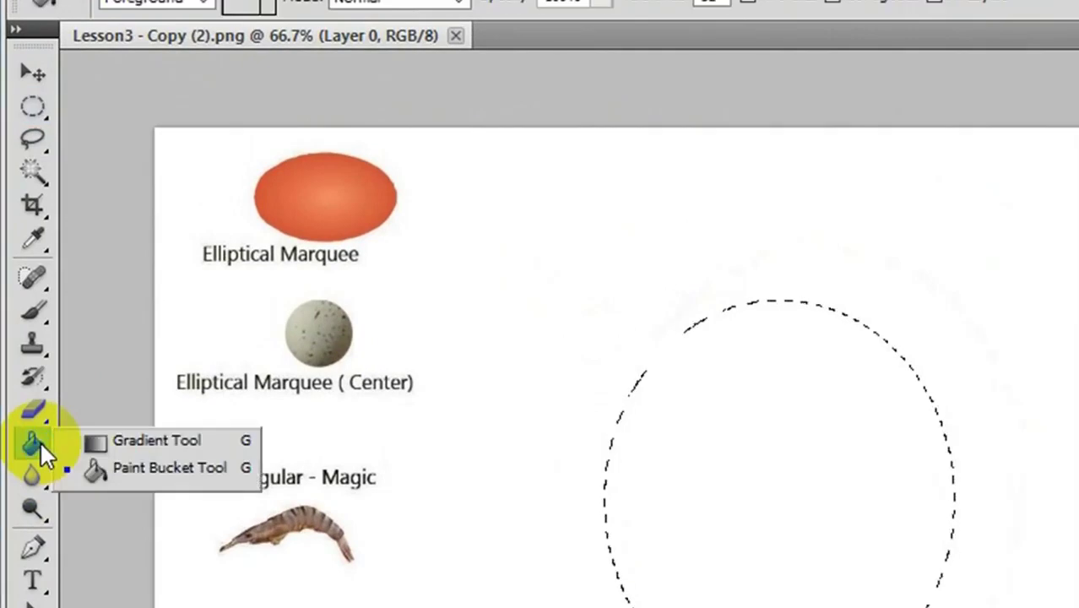
{"action": "left_click", "coordinate": [121, 473]}
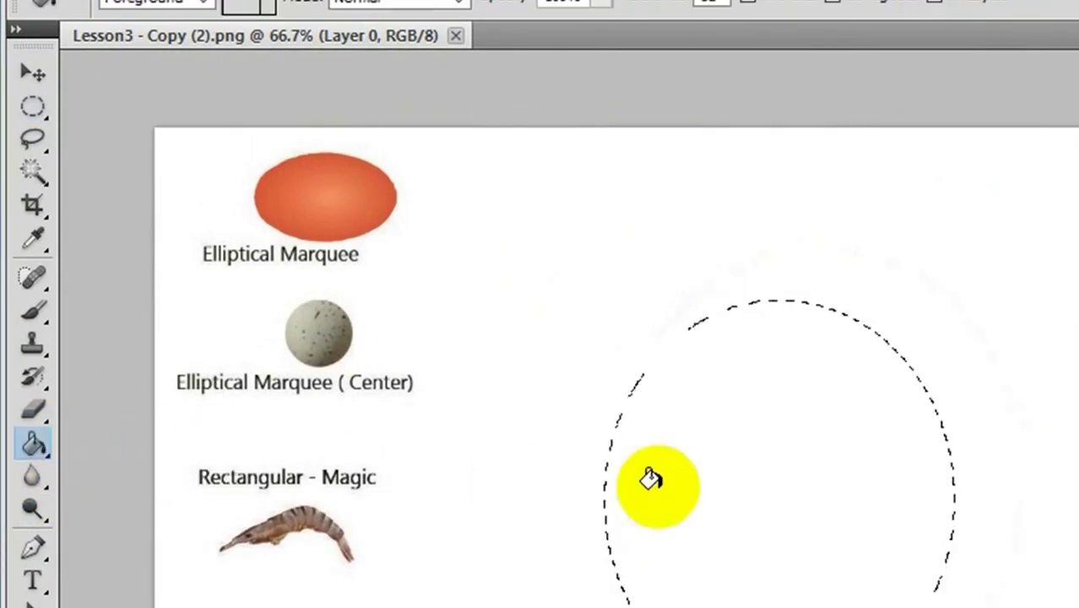
{"action": "left_click", "coordinate": [755, 488]}
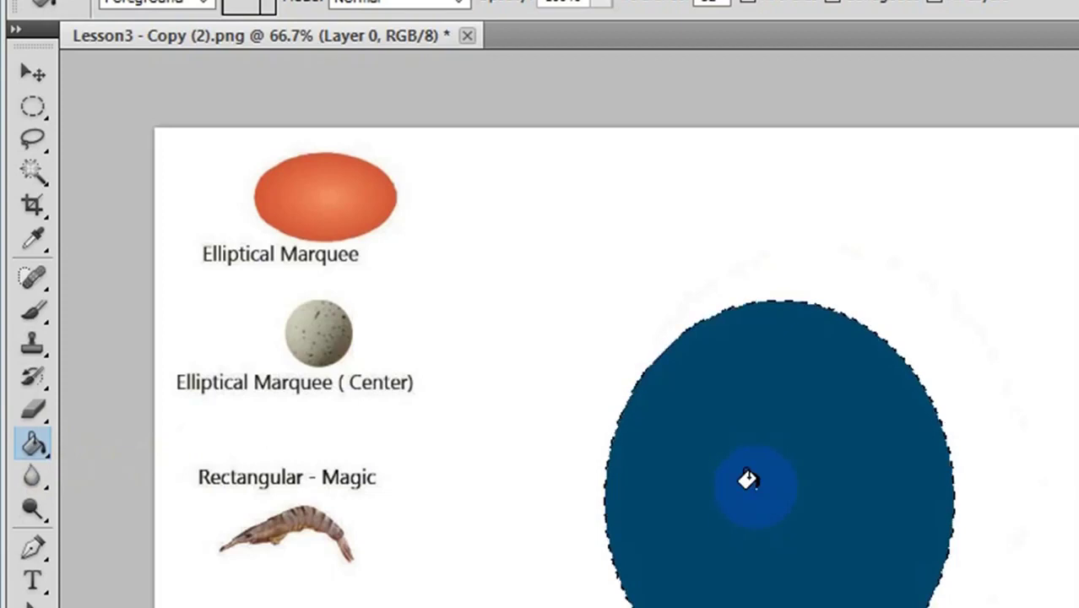
{"action": "key", "text": "ctrl+d"}
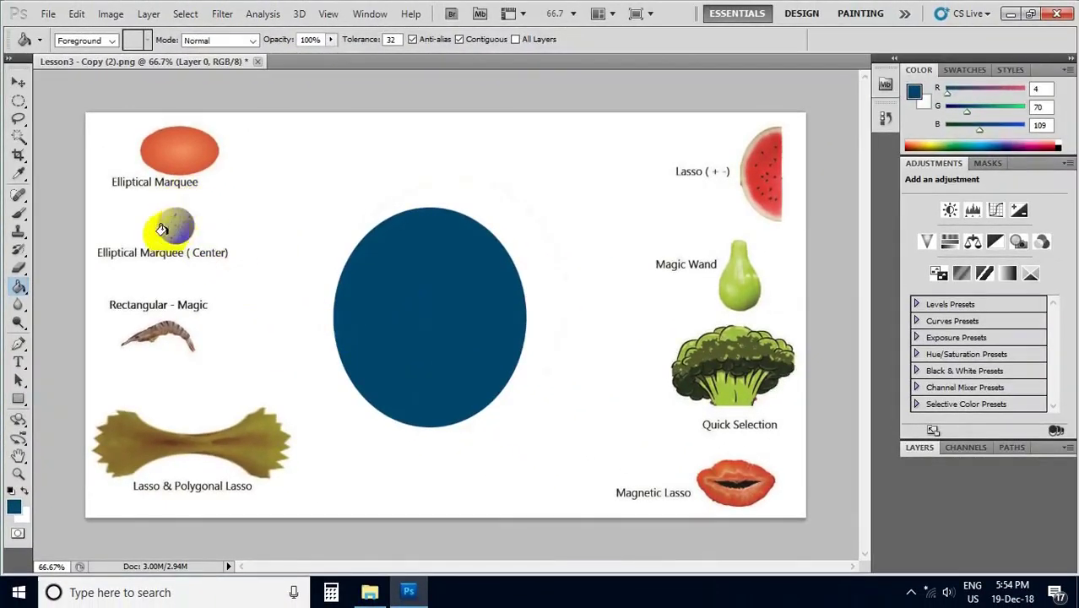
Zoom in on the speckled egg and draw a circular selection outward from its centre
{"action": "left_click", "coordinate": [20, 475]}
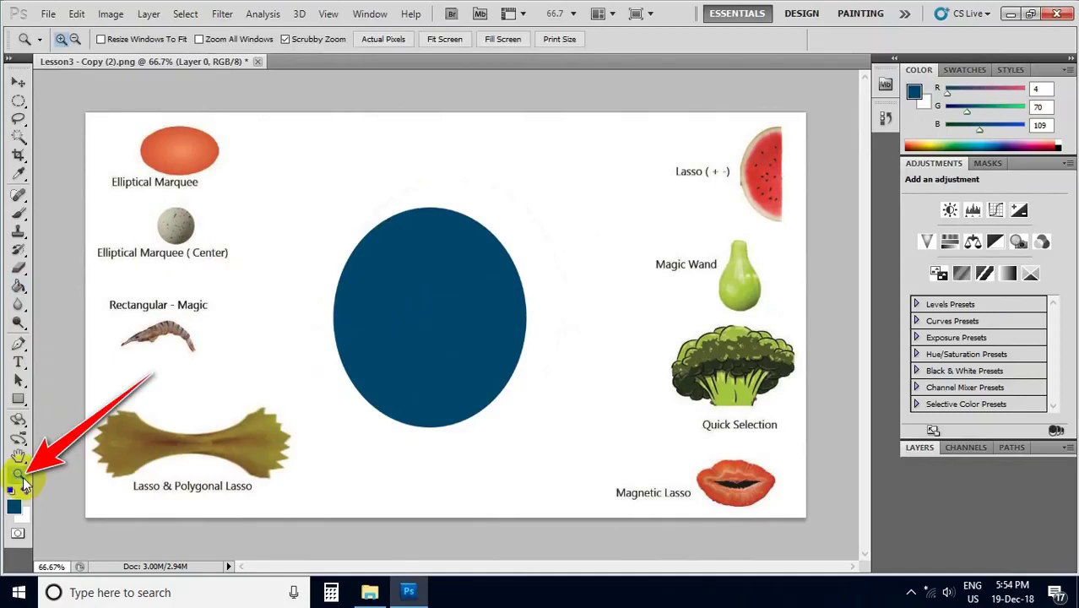
{"action": "left_click", "coordinate": [176, 236]}
{"action": "left_click", "coordinate": [153, 227]}
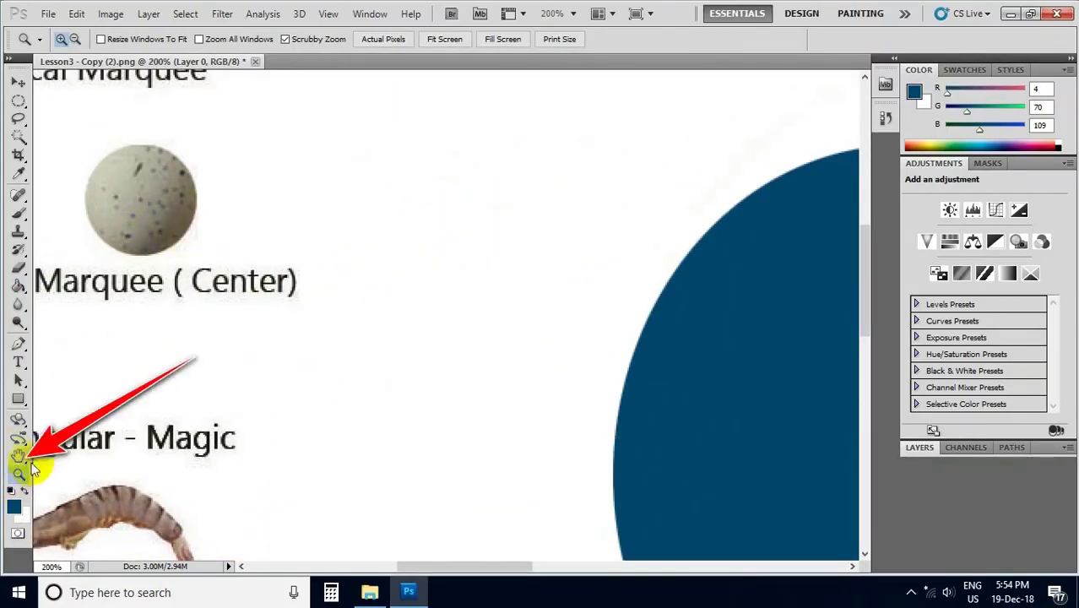
{"action": "left_click", "coordinate": [19, 457]}
{"action": "mouse_move", "coordinate": [125, 279]}
{"action": "left_mouse_down"}
{"action": "mouse_move", "coordinate": [288, 338]}
{"action": "mouse_move", "coordinate": [410, 414]}
{"action": "left_mouse_up"}
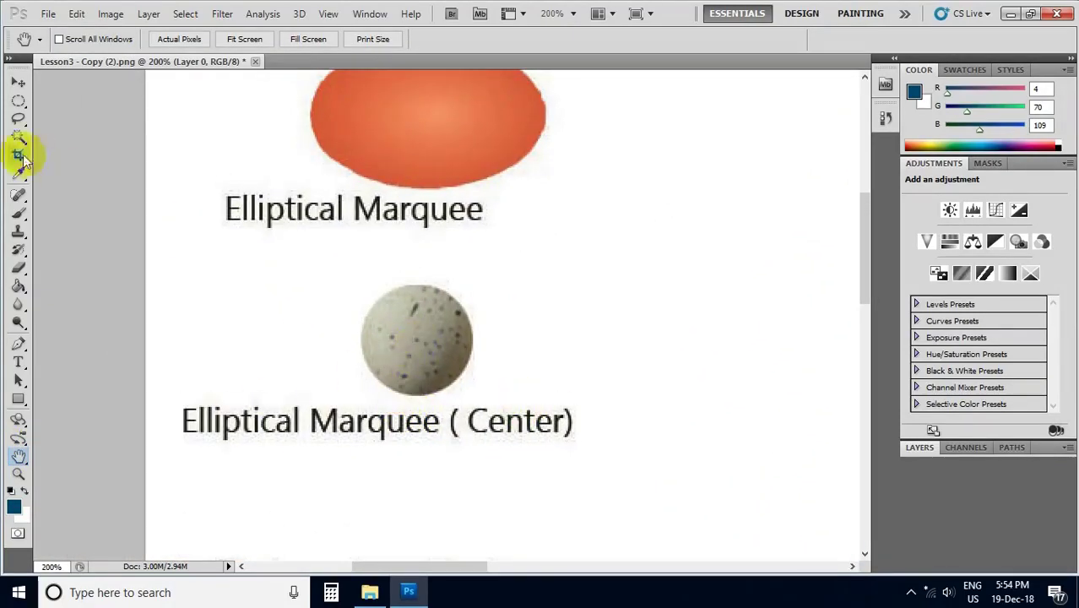
{"action": "left_click", "coordinate": [21, 102]}
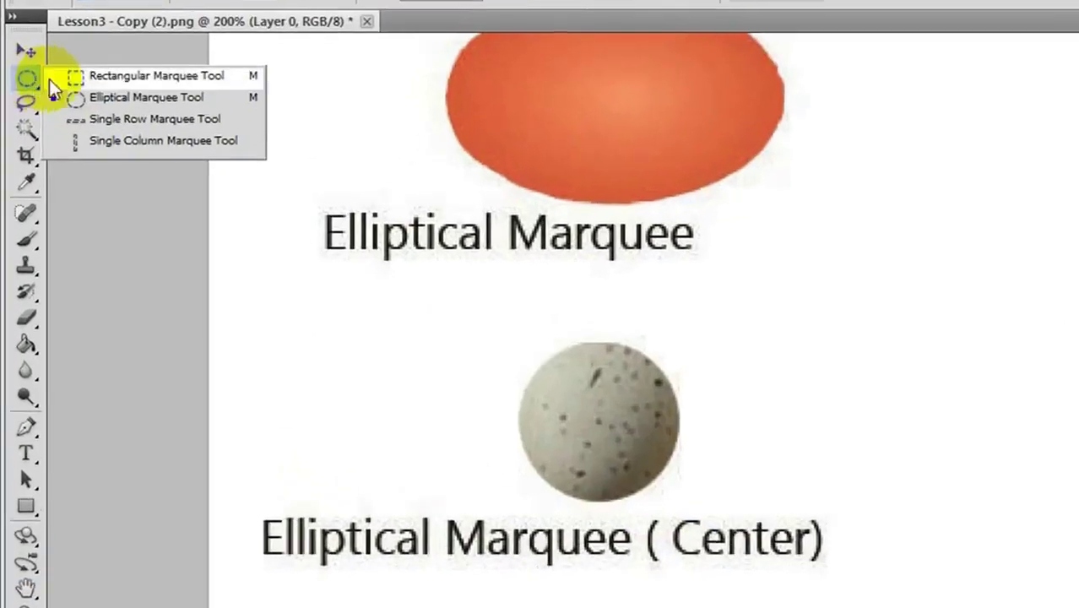
{"action": "left_click", "coordinate": [110, 95]}
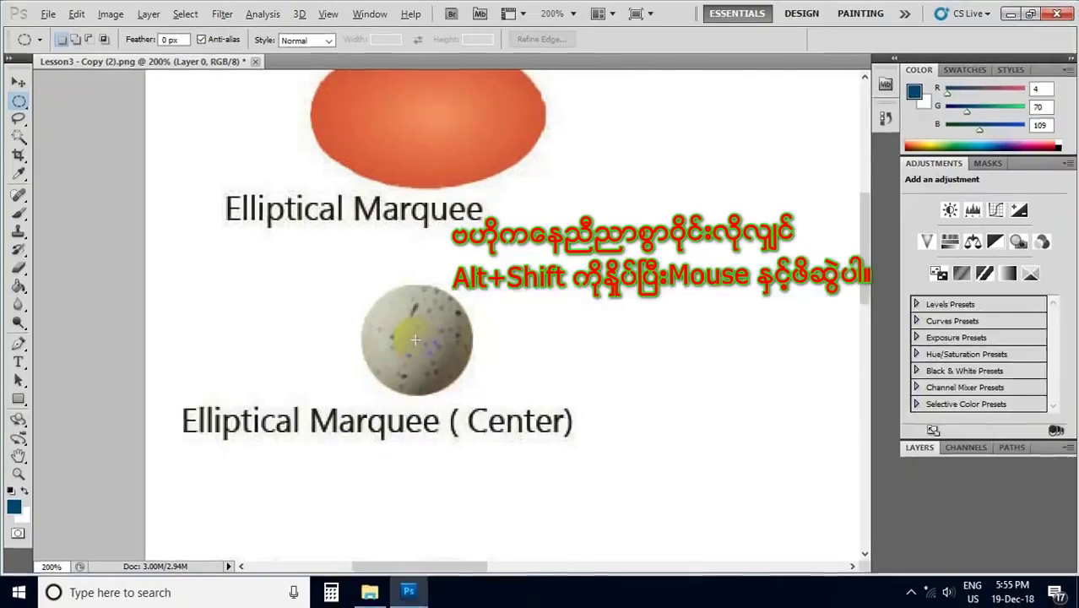
{"action": "left_click_drag", "start_coordinate": [441, 363], "coordinate": [465, 384]}
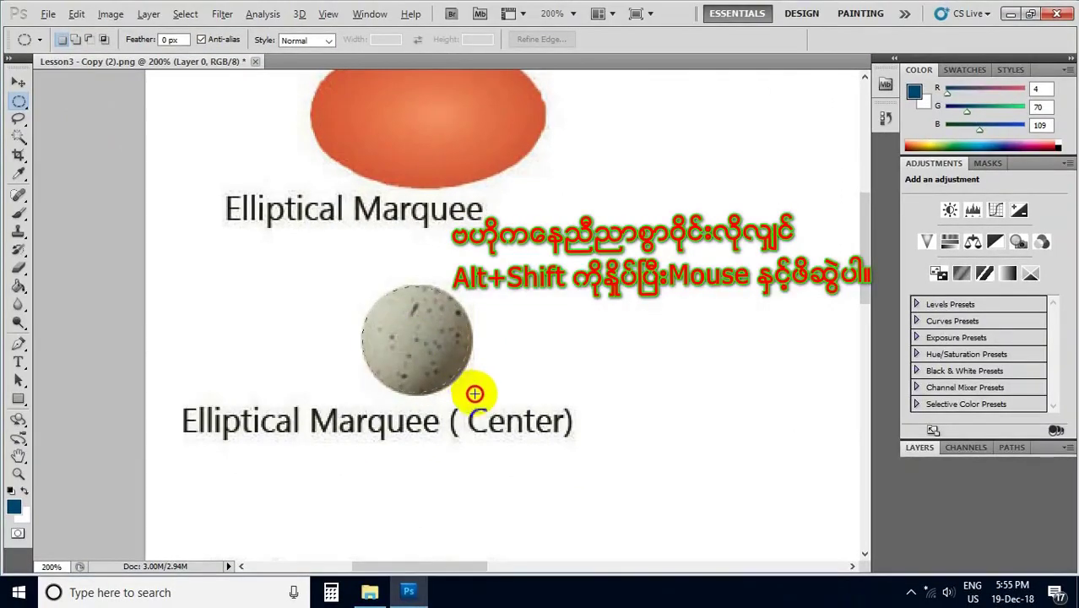
{"action": "left_click_drag", "start_coordinate": [474, 393], "coordinate": [475, 393]}
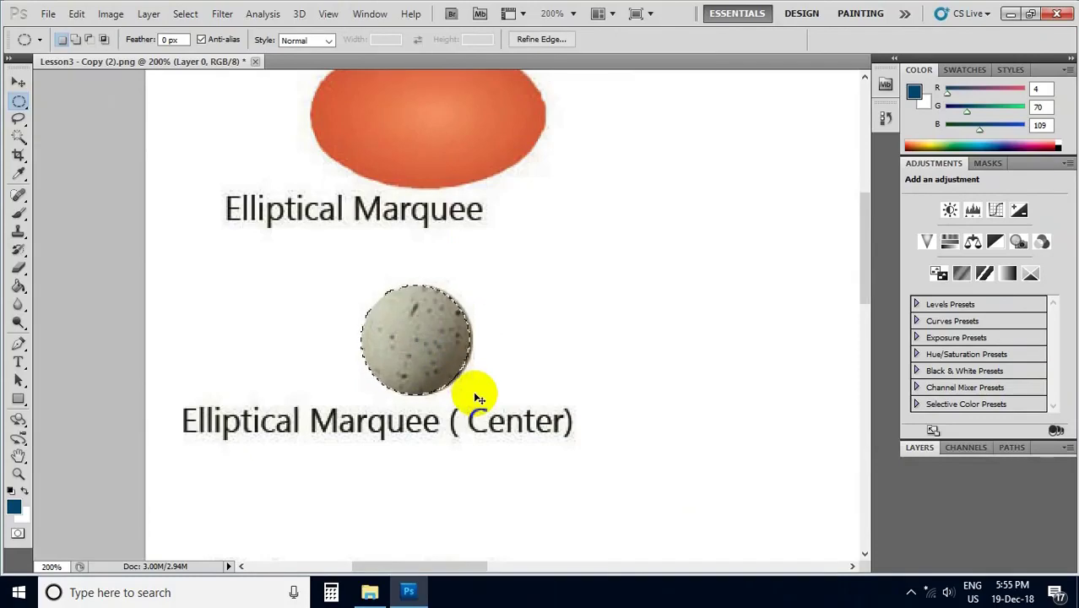
{"action": "key", "text": "ctrl+0"}
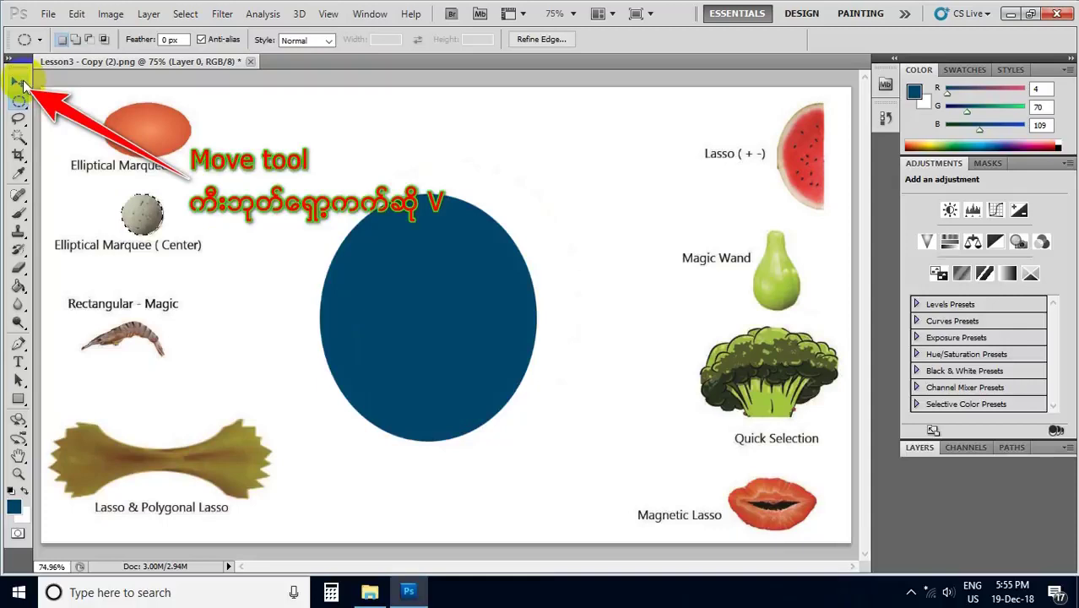
Alt-drag a copy of the selected egg onto the orange Elliptical Marquee ellipse, then deselect
{"action": "left_click", "coordinate": [20, 82]}
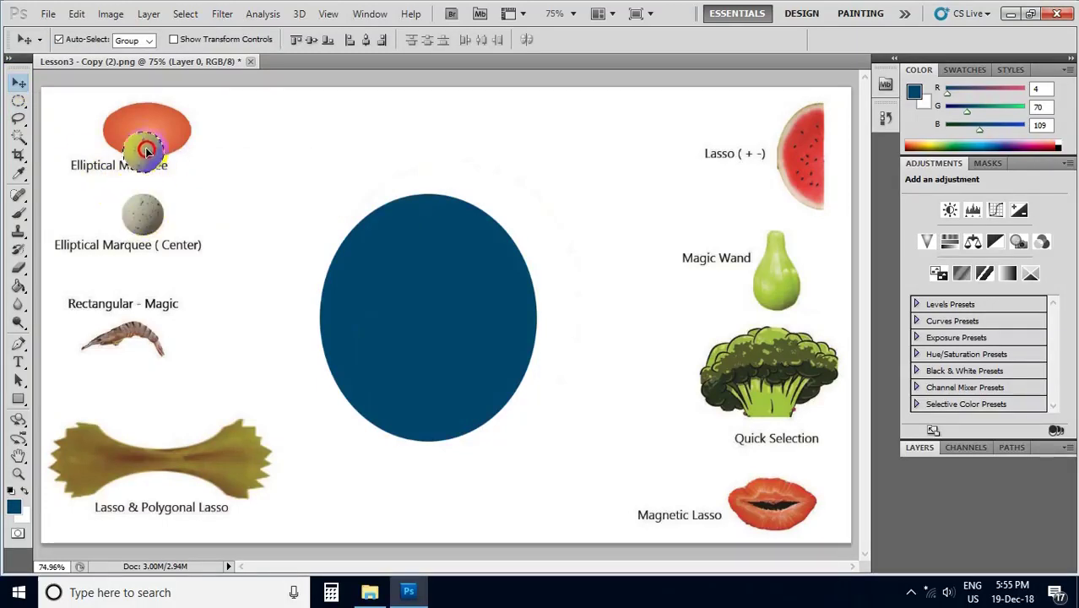
{"action": "left_click_drag", "start_coordinate": [146, 216], "coordinate": [150, 131]}
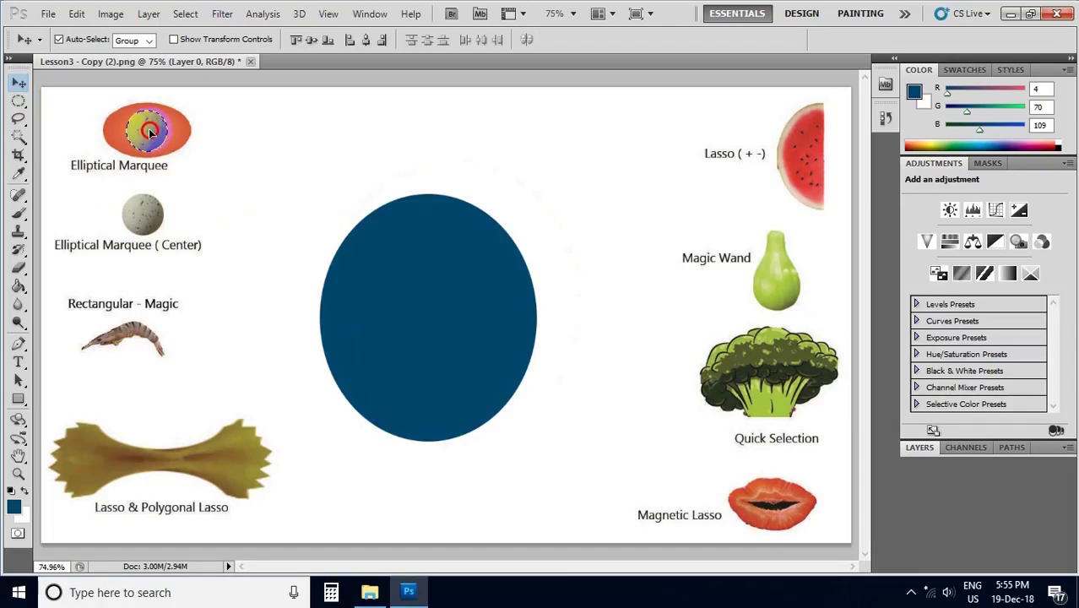
{"action": "key", "text": "ctrl+d"}
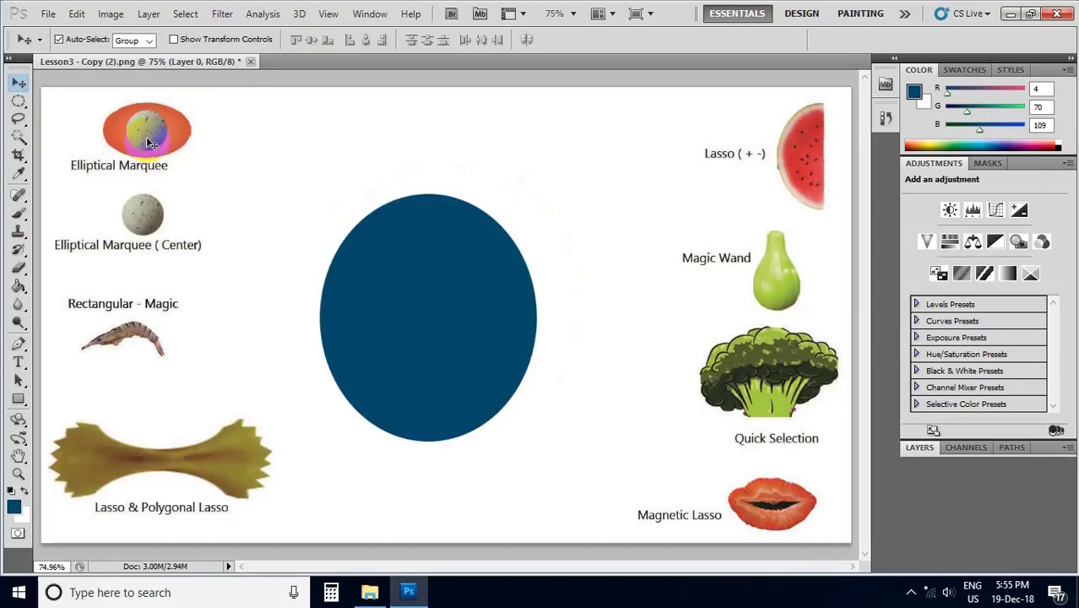
Zoom to 400% on the egg sitting on the orange ellipse
{"action": "left_click", "coordinate": [18, 473]}
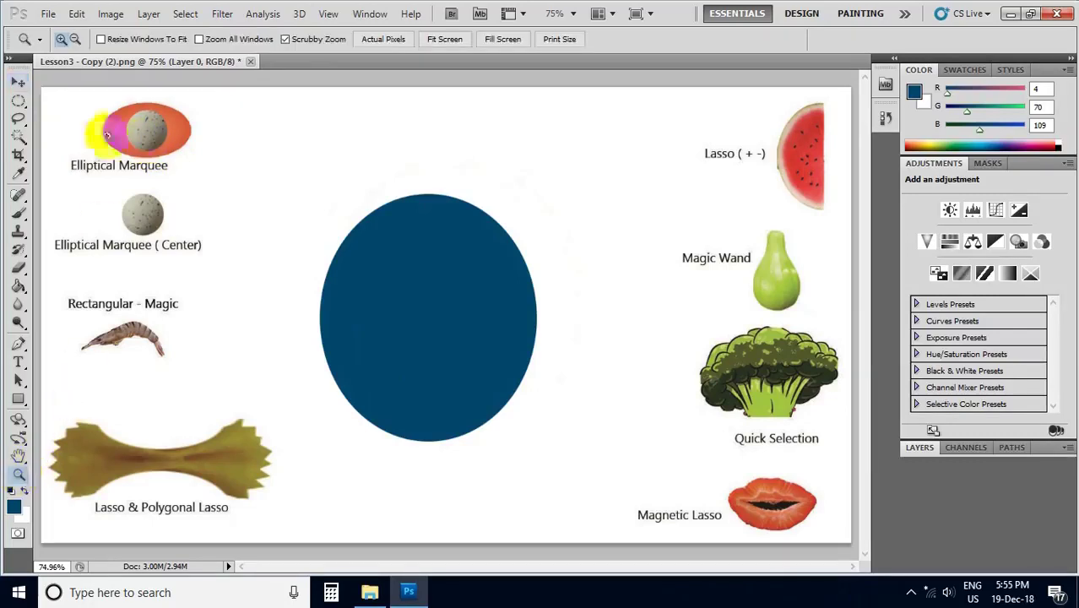
{"action": "left_click", "coordinate": [137, 140]}
{"action": "left_click", "coordinate": [138, 141]}
{"action": "left_click", "coordinate": [138, 140]}
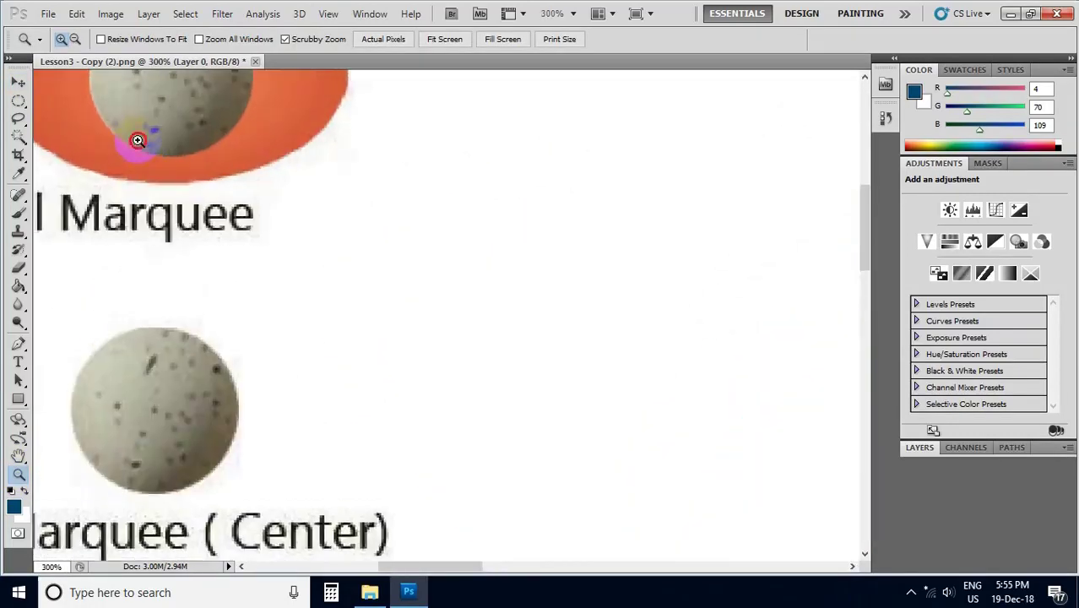
{"action": "left_click", "coordinate": [138, 141]}
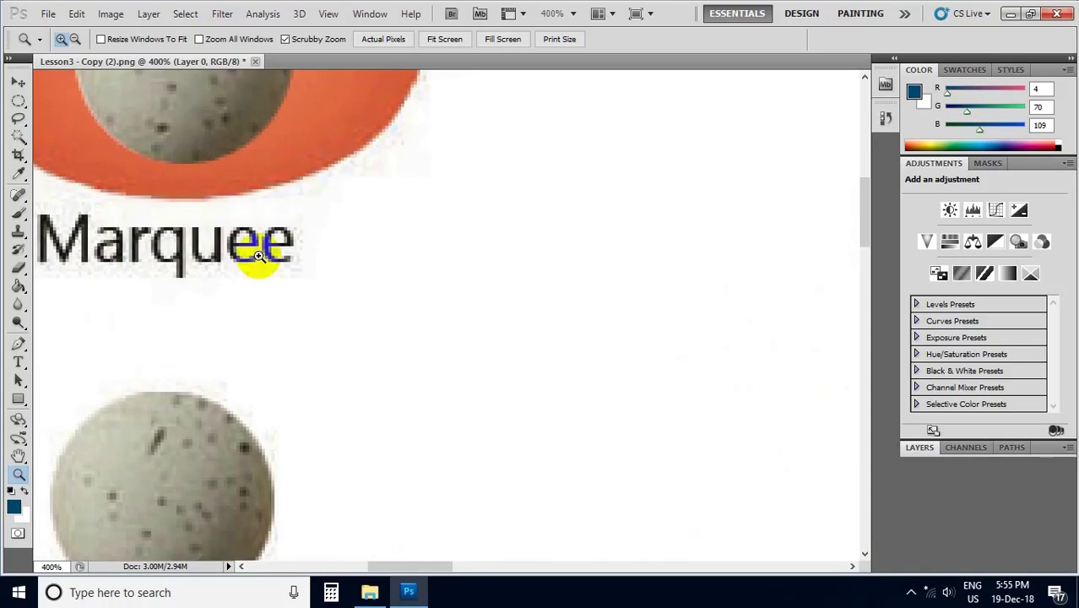
{"action": "mouse_move", "coordinate": [274, 234]}
{"action": "left_mouse_down"}
{"action": "mouse_move", "coordinate": [429, 367]}
{"action": "mouse_move", "coordinate": [528, 428]}
{"action": "mouse_move", "coordinate": [585, 444]}
{"action": "mouse_move", "coordinate": [590, 518]}
{"action": "left_mouse_up"}
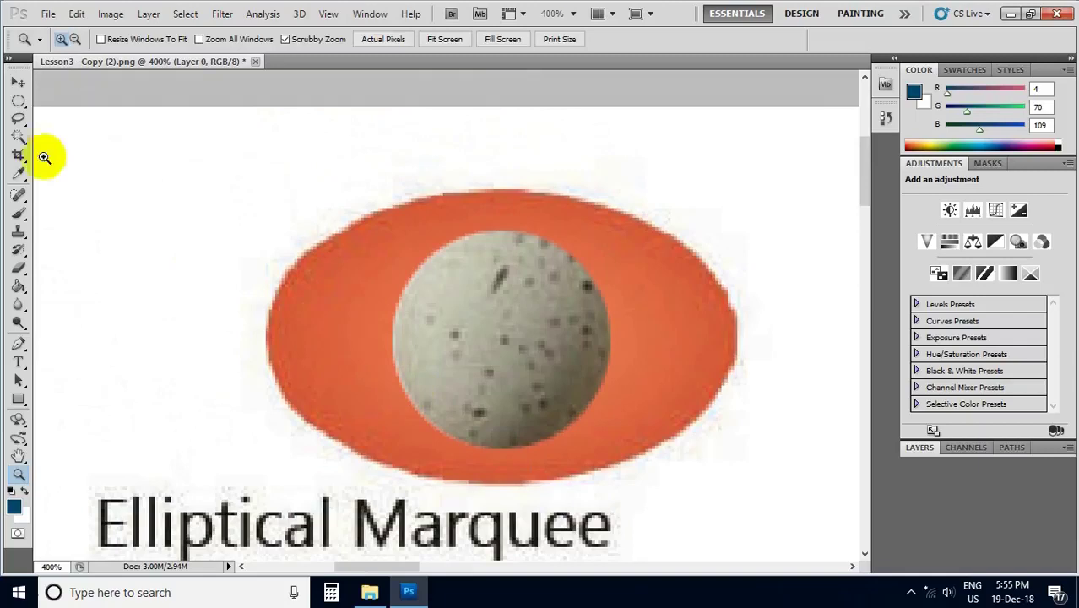
Draw and adjust an elliptical selection around the orange oval, then fit the view
{"action": "left_click", "coordinate": [19, 101]}
{"action": "left_click", "coordinate": [63, 114]}
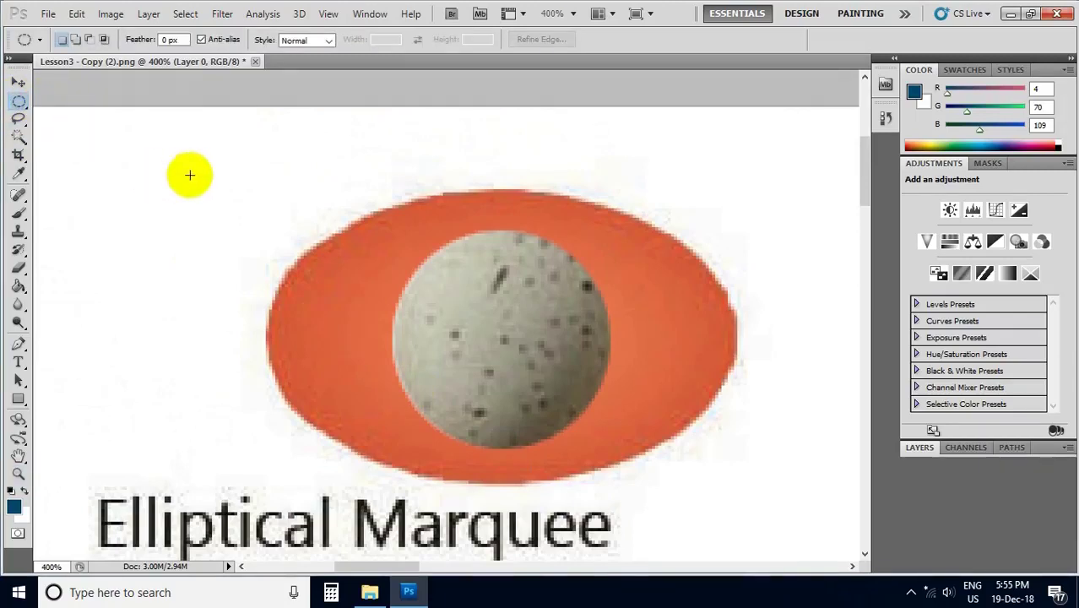
{"action": "left_click_drag", "start_coordinate": [179, 158], "coordinate": [660, 427]}
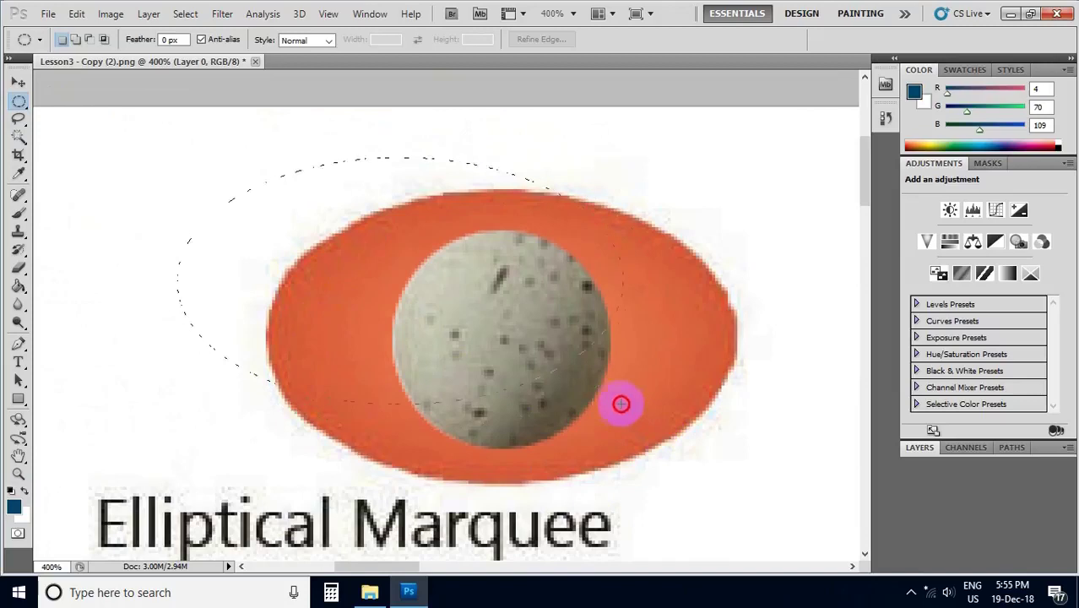
{"action": "mouse_move", "coordinate": [660, 427]}
{"action": "left_mouse_down"}
{"action": "mouse_move", "coordinate": [550, 392]}
{"action": "mouse_move", "coordinate": [583, 394]}
{"action": "left_mouse_up"}
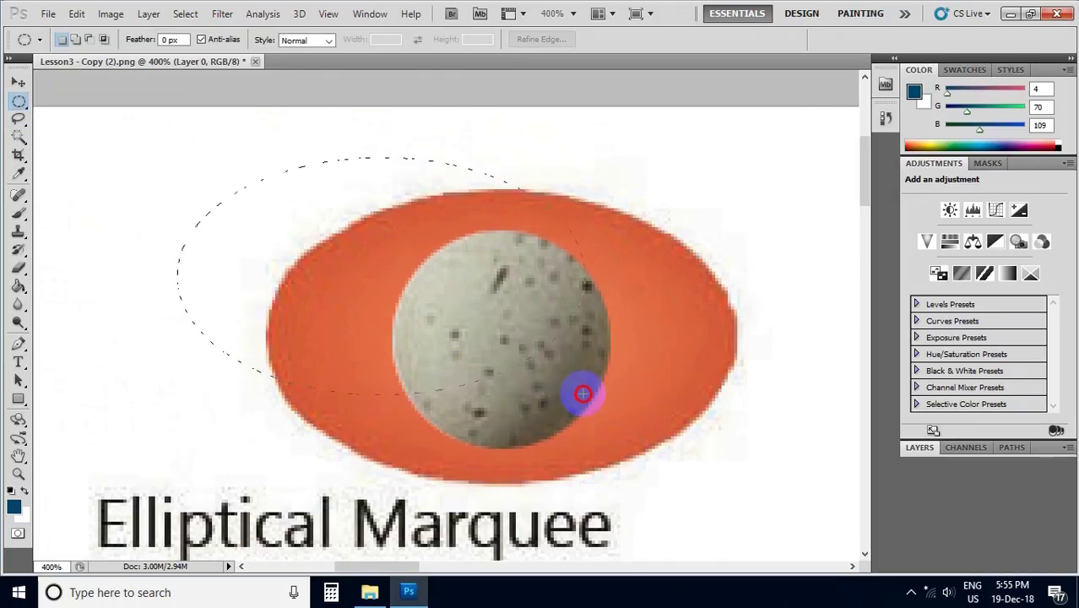
{"action": "mouse_move", "coordinate": [583, 396]}
{"action": "left_mouse_down"}
{"action": "mouse_move", "coordinate": [658, 424]}
{"action": "mouse_move", "coordinate": [670, 412]}
{"action": "mouse_move", "coordinate": [696, 439]}
{"action": "left_mouse_up"}
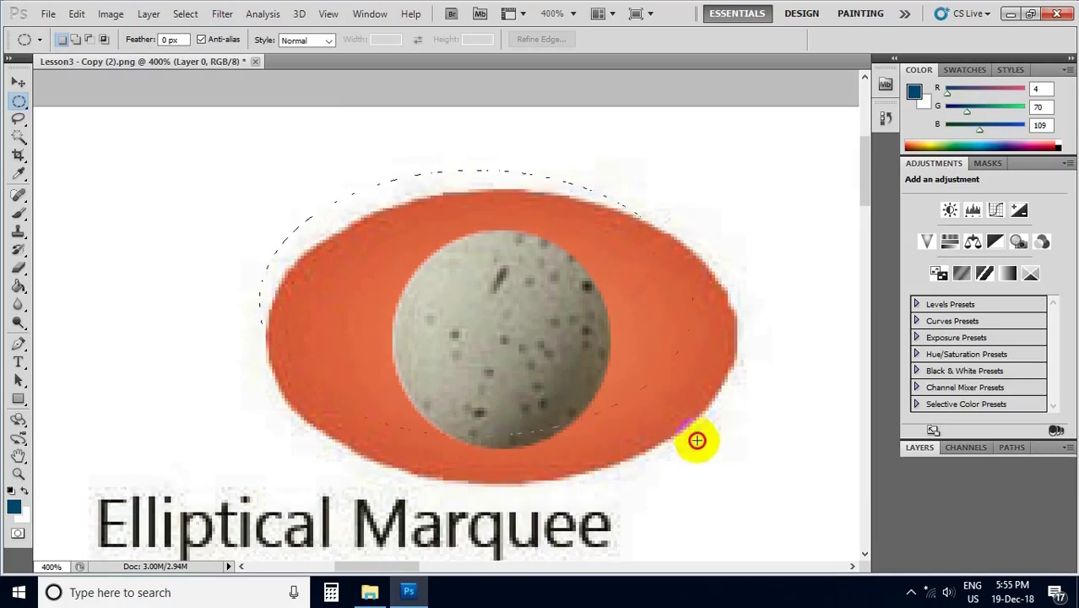
{"action": "left_click", "coordinate": [713, 458]}
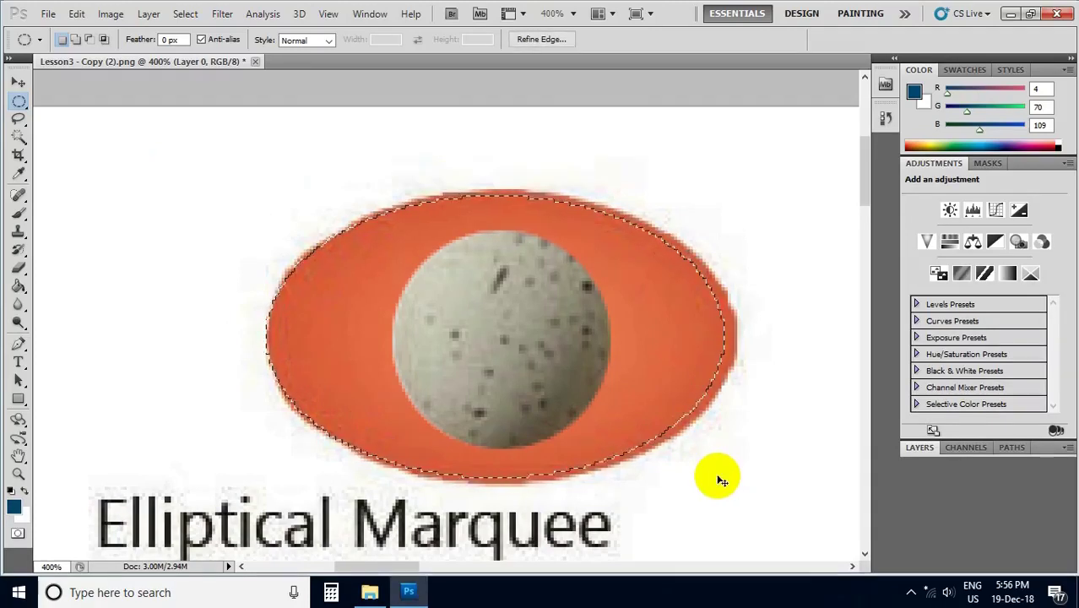
{"action": "key", "text": "ctrl+0"}
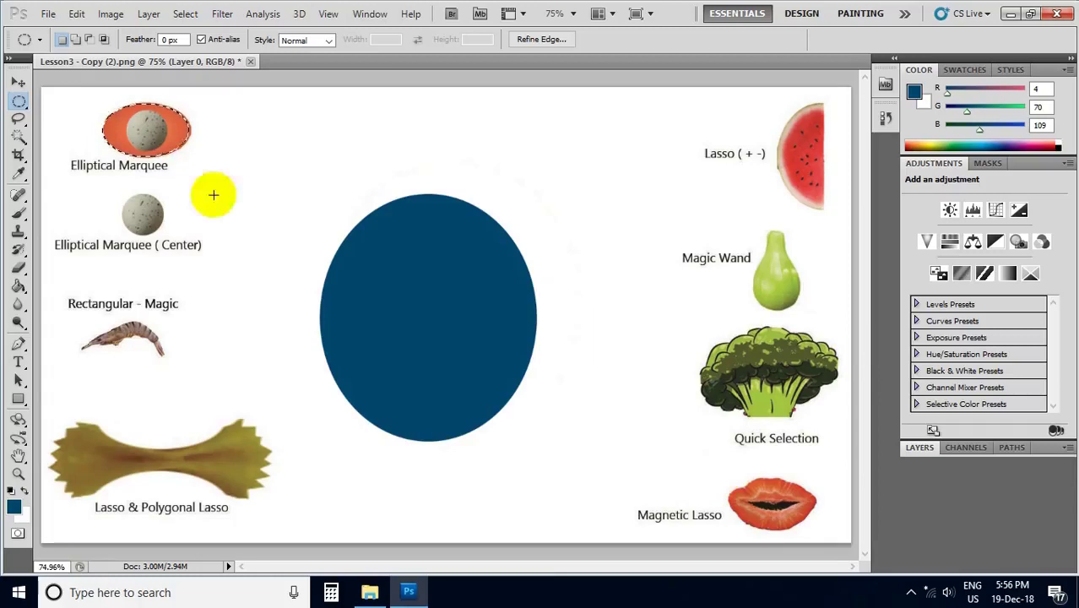
Alt-drag a copy of the selected orange egg oval onto the left of the blue oval
{"action": "left_click", "coordinate": [18, 84]}
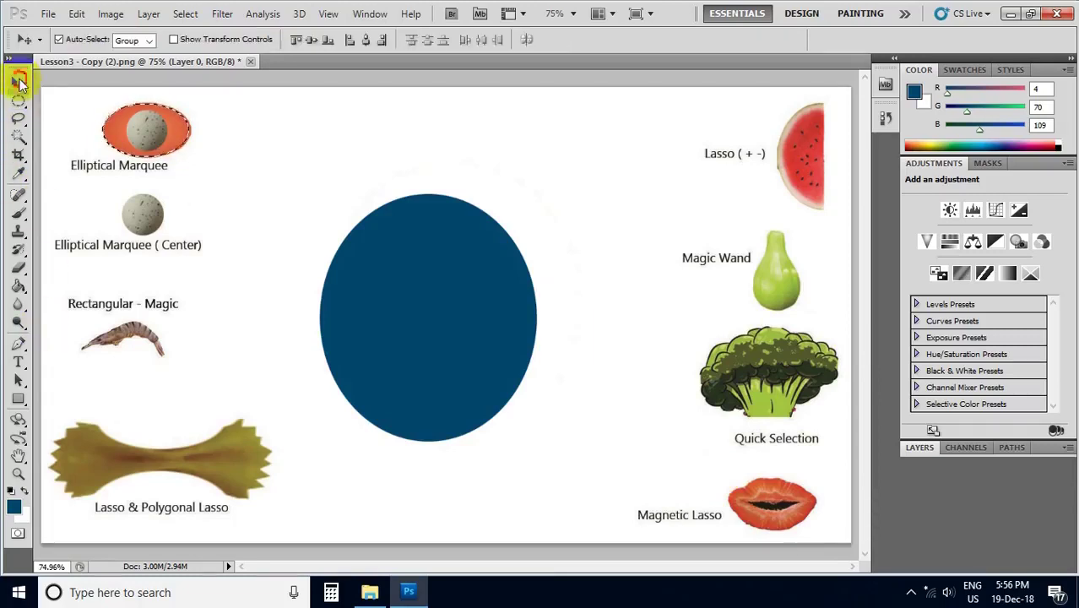
{"action": "left_click", "coordinate": [119, 134]}
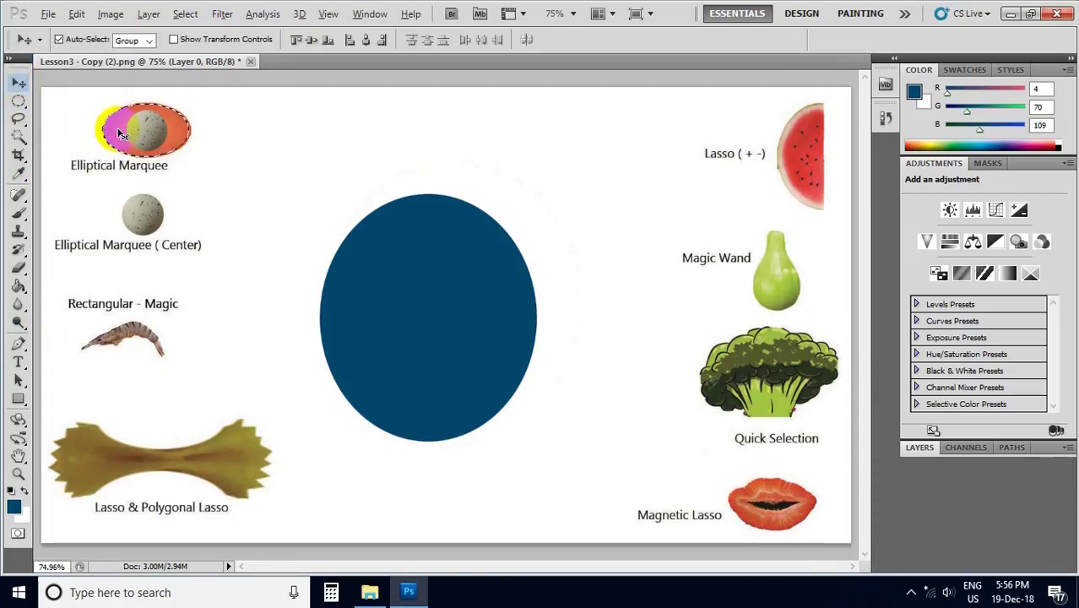
{"action": "mouse_move", "coordinate": [119, 134]}
{"action": "left_mouse_down"}
{"action": "mouse_move", "coordinate": [334, 289]}
{"action": "mouse_move", "coordinate": [356, 291]}
{"action": "left_mouse_up"}
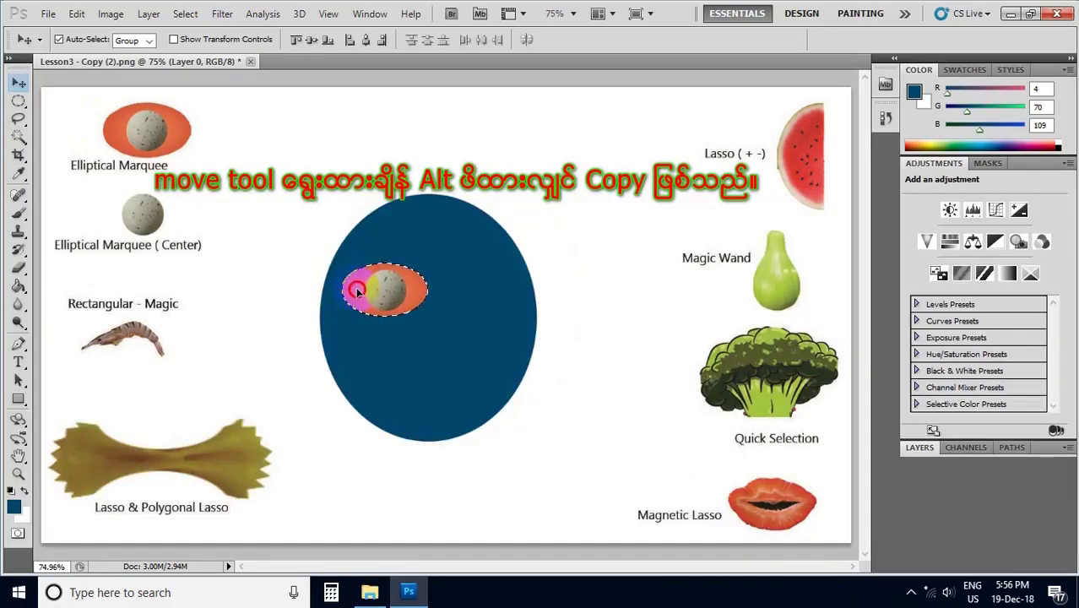
{"action": "left_click", "coordinate": [76, 14]}
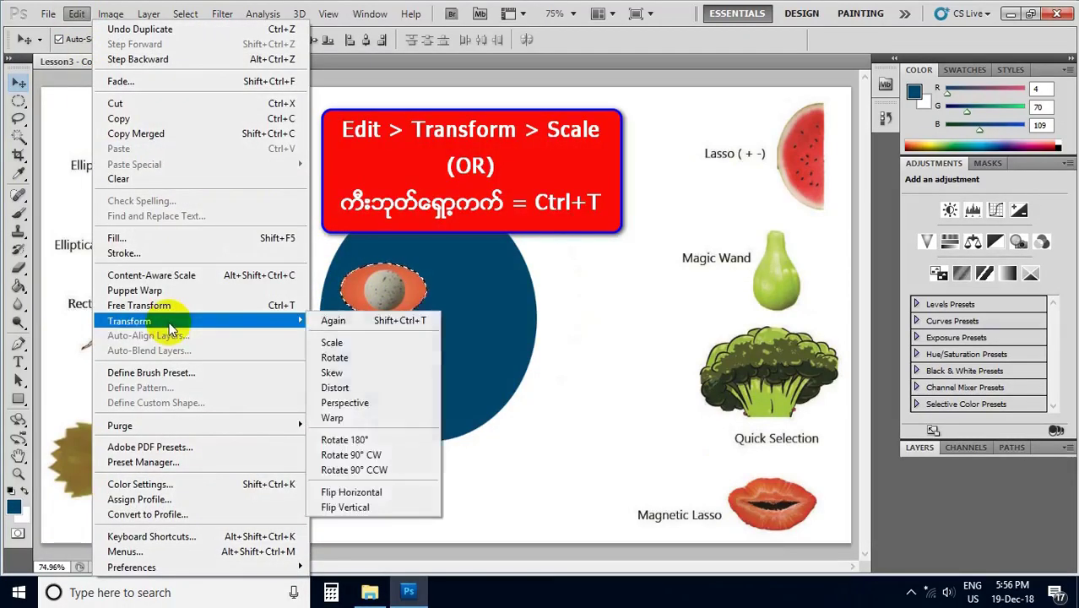
{"action": "mouse_move", "coordinate": [129, 321]}
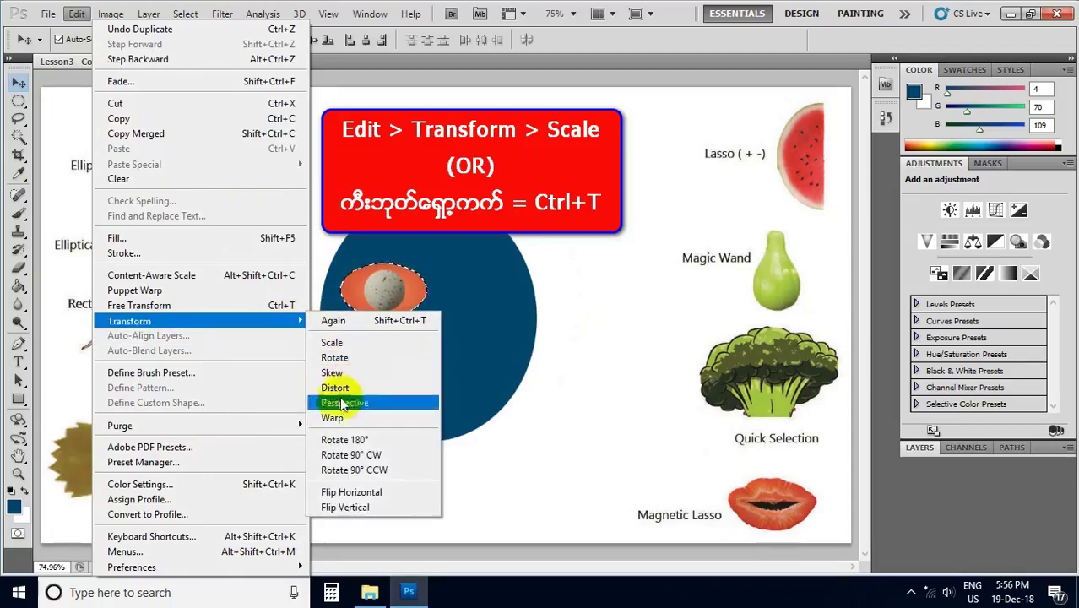
Scale the copied egg oval down into a small eye and nudge it right
{"action": "left_click", "coordinate": [333, 342]}
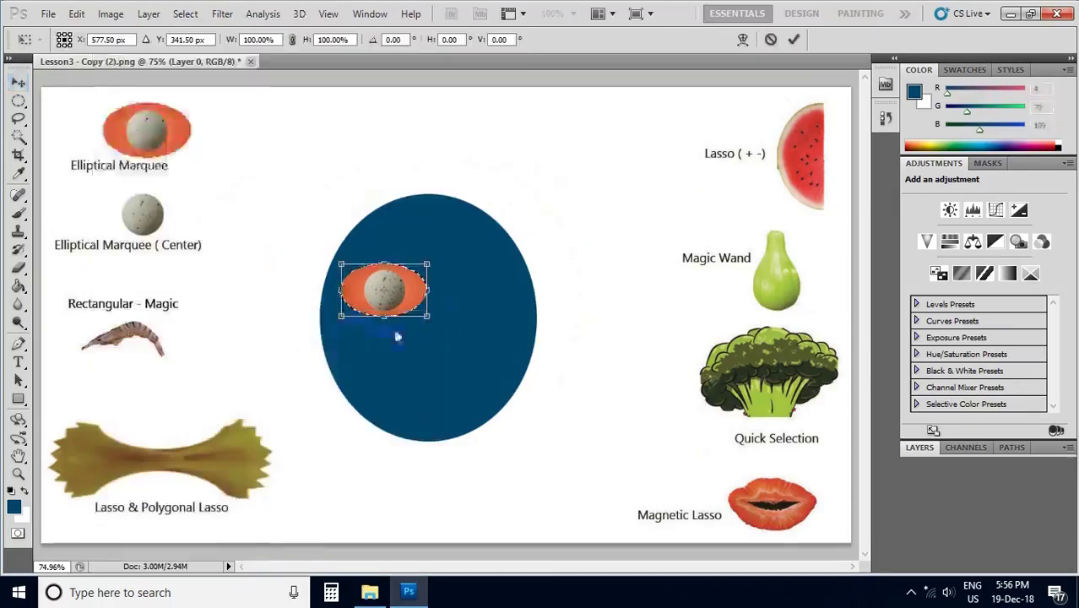
{"action": "left_click_drag", "start_coordinate": [428, 315], "coordinate": [386, 291]}
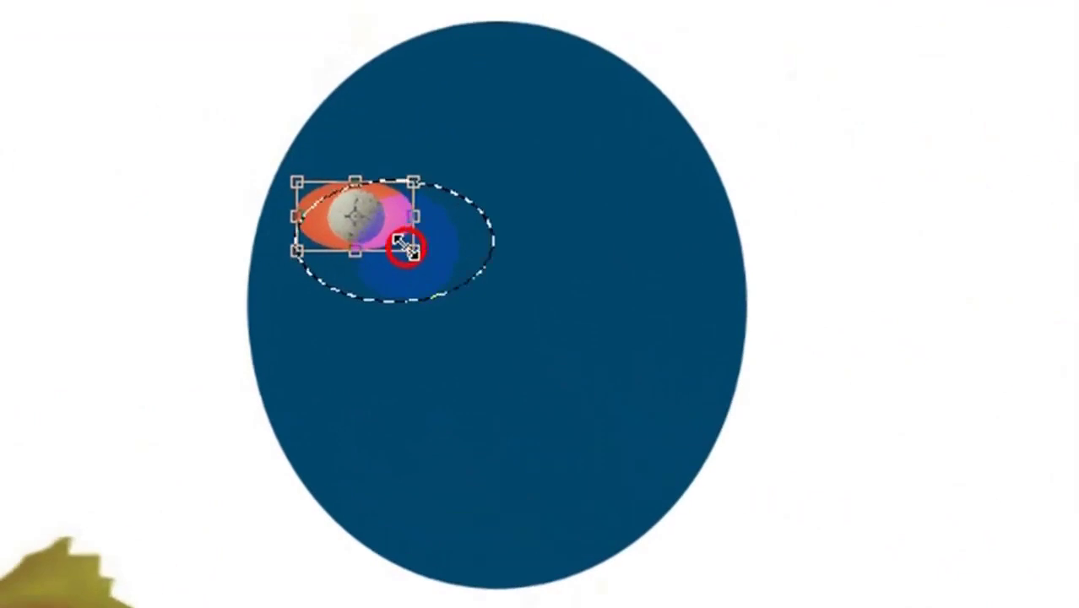
{"action": "left_click_drag", "start_coordinate": [406, 247], "coordinate": [402, 239]}
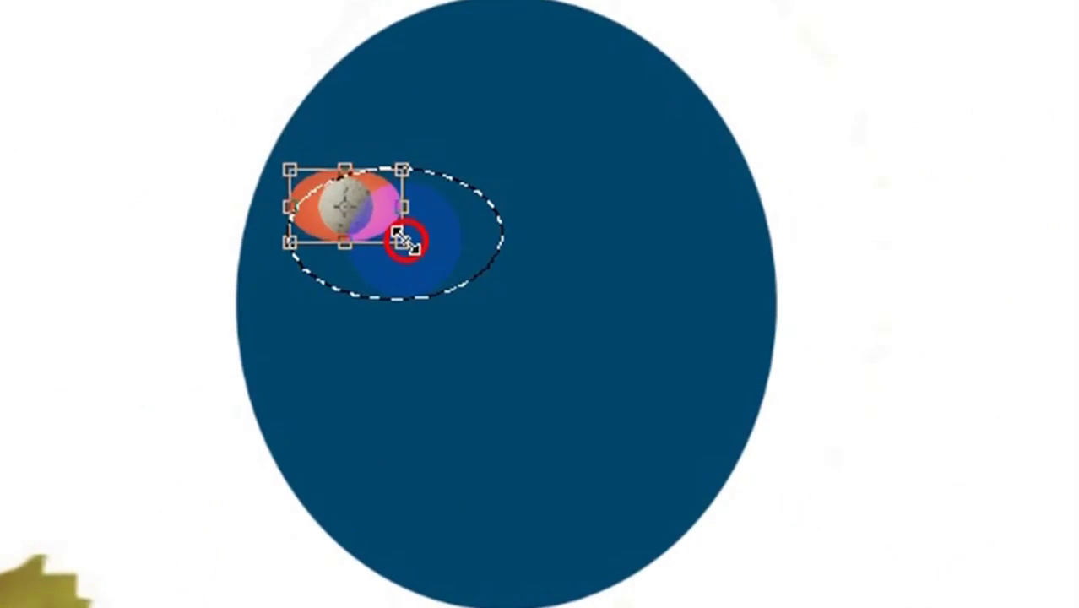
{"action": "left_click", "coordinate": [332, 207]}
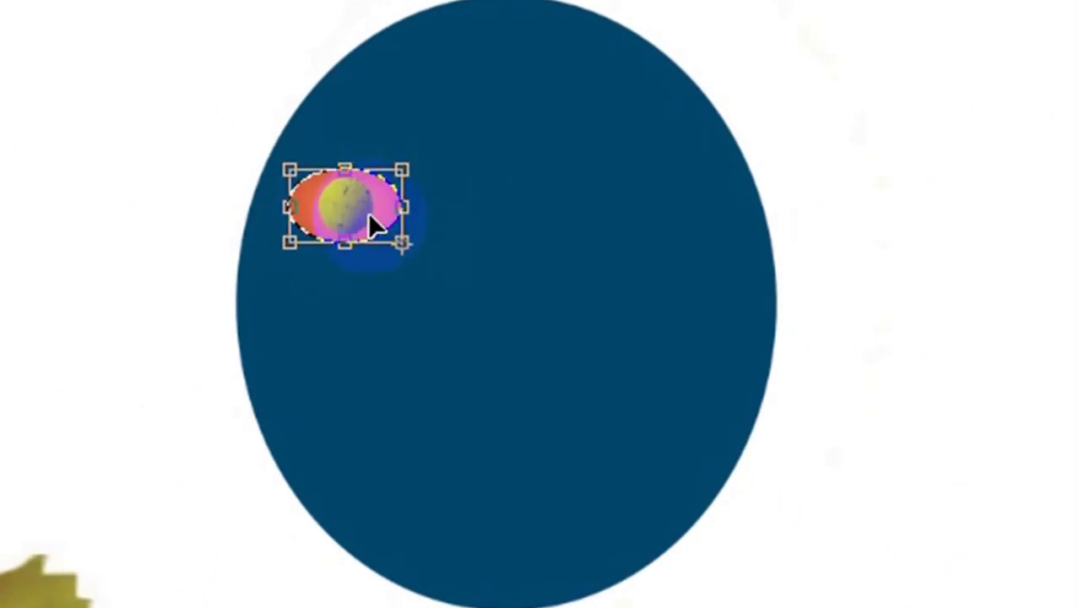
{"action": "key", "text": "Return"}
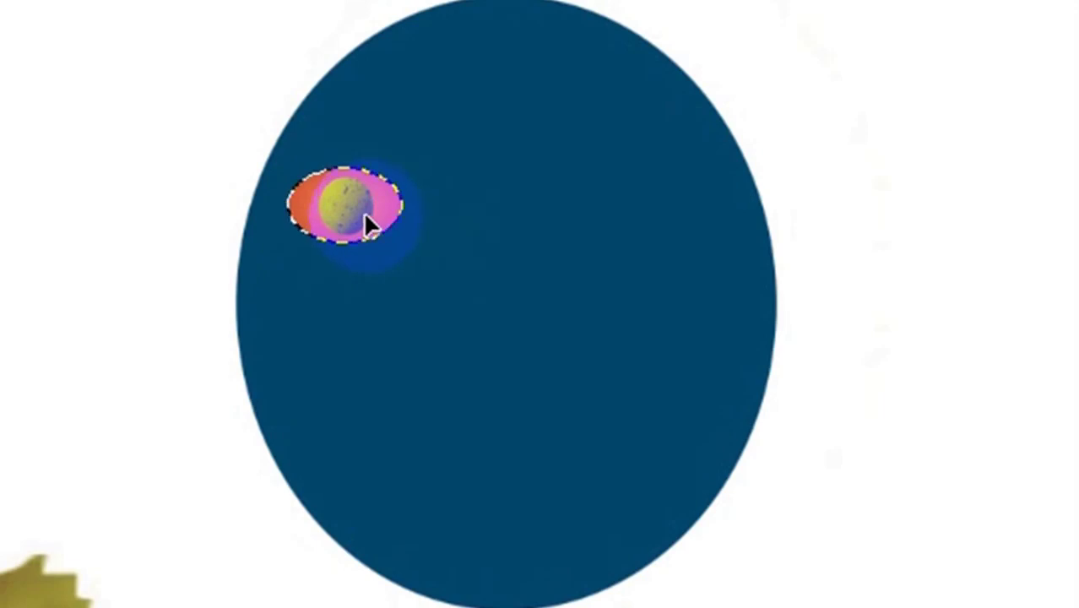
{"action": "mouse_move", "coordinate": [369, 216]}
{"action": "left_mouse_down"}
{"action": "mouse_move", "coordinate": [407, 266]}
{"action": "mouse_move", "coordinate": [398, 243]}
{"action": "left_mouse_up"}
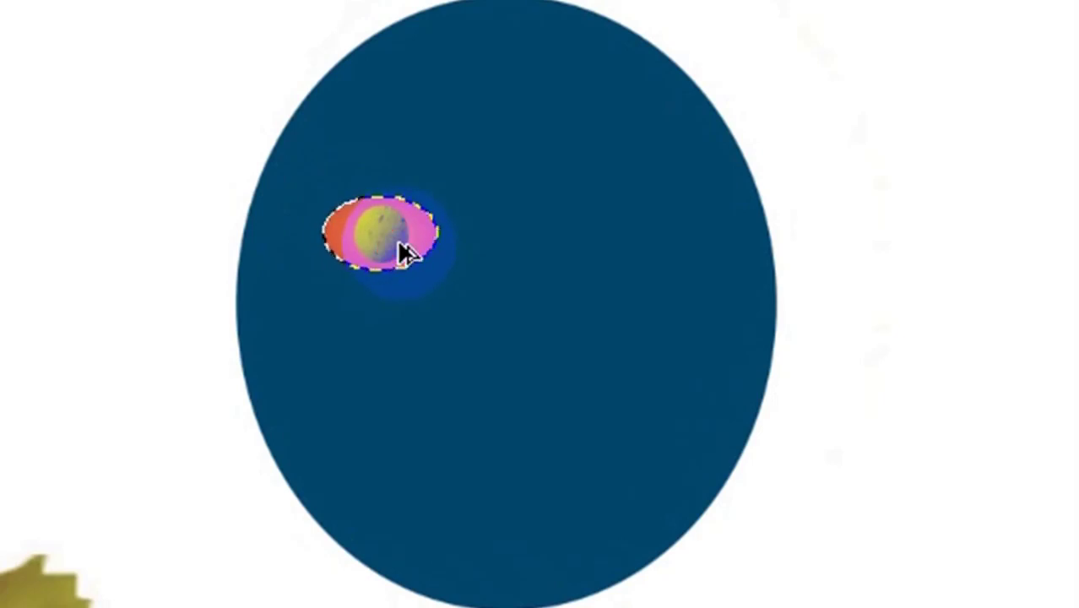
Alt-drag the small eye to the right side of the blue oval as the second eye
{"action": "left_click", "coordinate": [400, 243]}
{"action": "left_click_drag", "start_coordinate": [400, 241], "coordinate": [517, 243]}
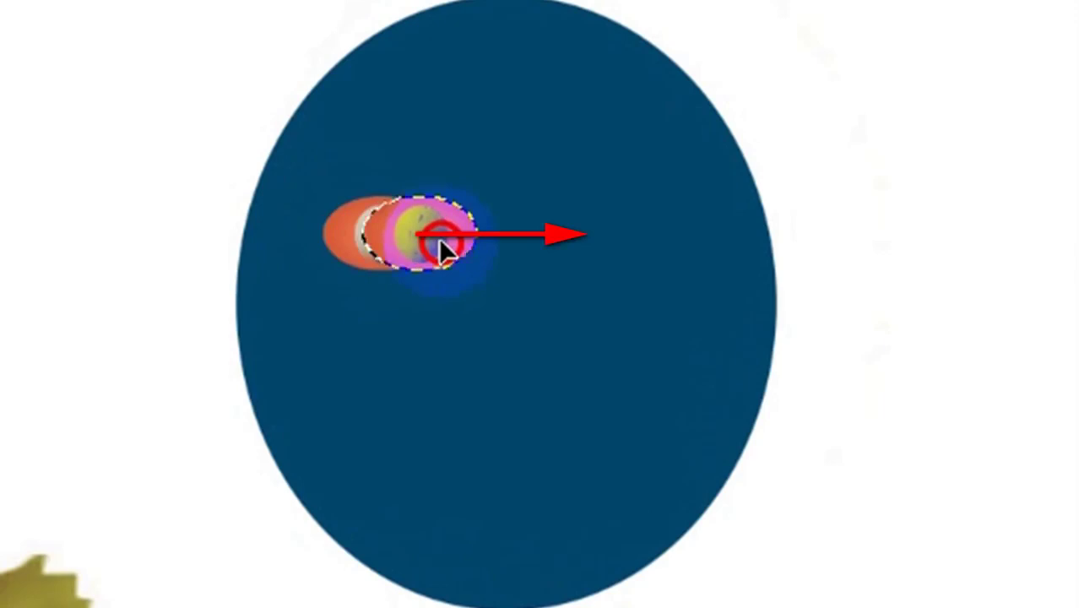
{"action": "mouse_move", "coordinate": [561, 250]}
{"action": "left_mouse_down"}
{"action": "mouse_move", "coordinate": [636, 260]}
{"action": "mouse_move", "coordinate": [635, 250]}
{"action": "left_mouse_up"}
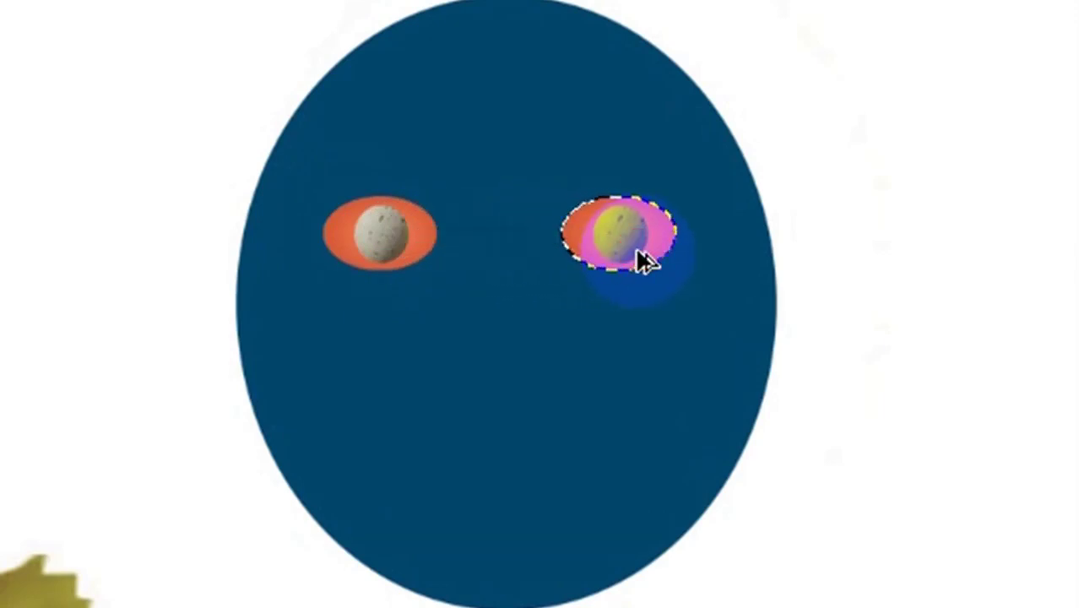
{"action": "left_click_drag", "start_coordinate": [638, 260], "coordinate": [625, 260]}
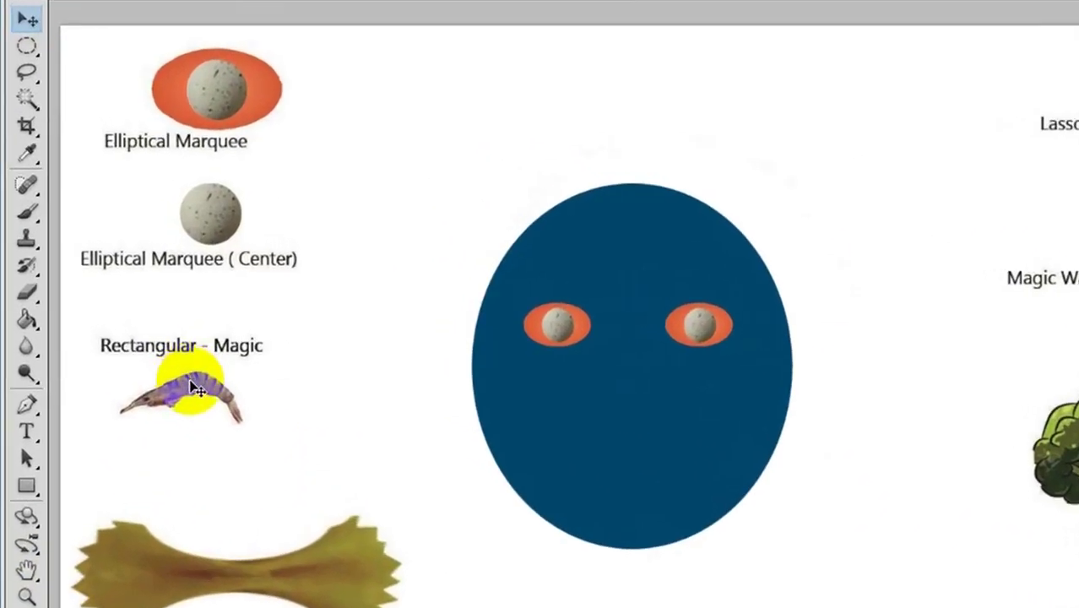
Zoom in on the shrimp and draw a rectangular selection around it
{"action": "key", "text": "z"}
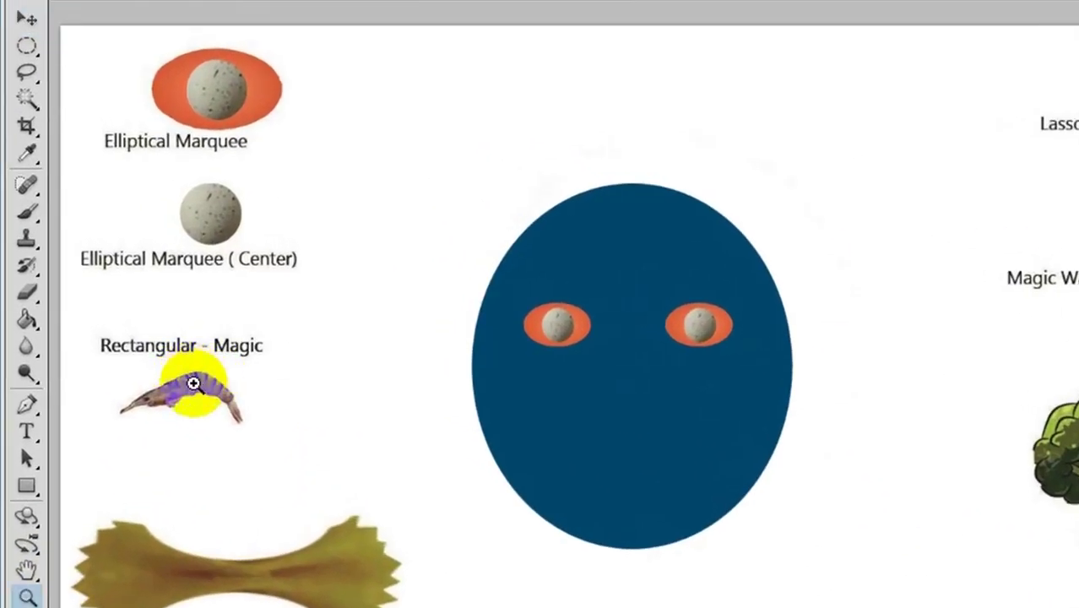
{"action": "left_click", "coordinate": [194, 384]}
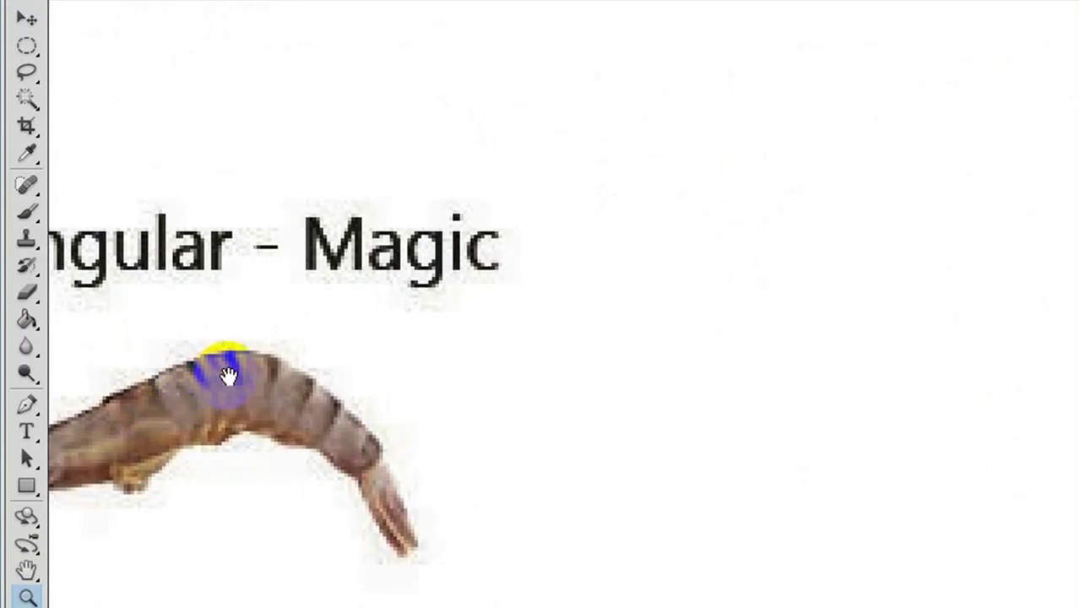
{"action": "mouse_move", "coordinate": [228, 376]}
{"action": "left_mouse_down"}
{"action": "mouse_move", "coordinate": [684, 420]}
{"action": "mouse_move", "coordinate": [723, 350]}
{"action": "mouse_move", "coordinate": [726, 306]}
{"action": "left_mouse_up"}
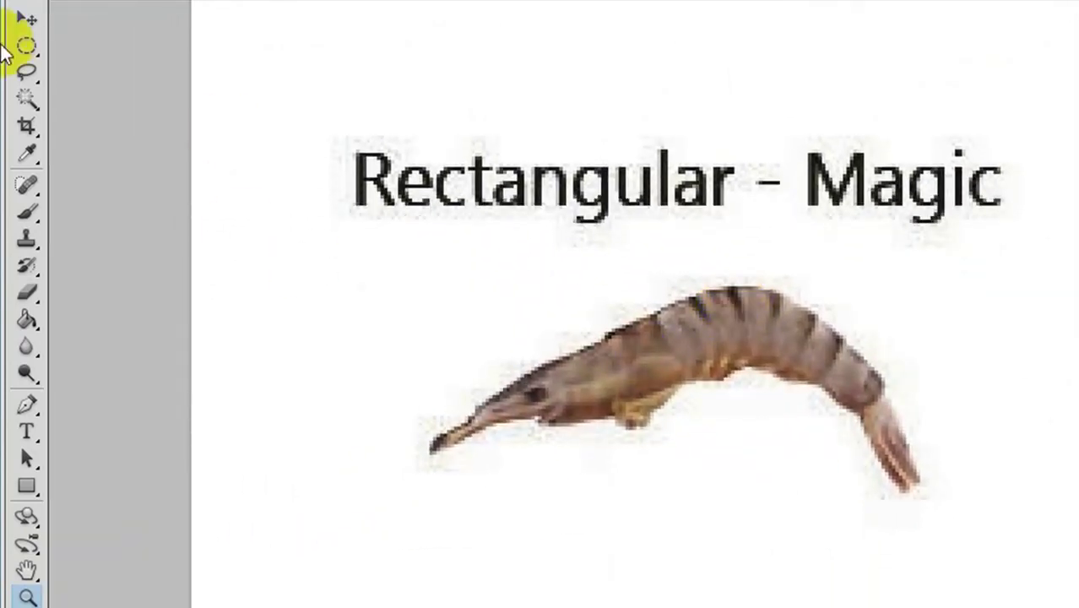
{"action": "left_click_drag", "start_coordinate": [24, 46], "coordinate": [89, 42]}
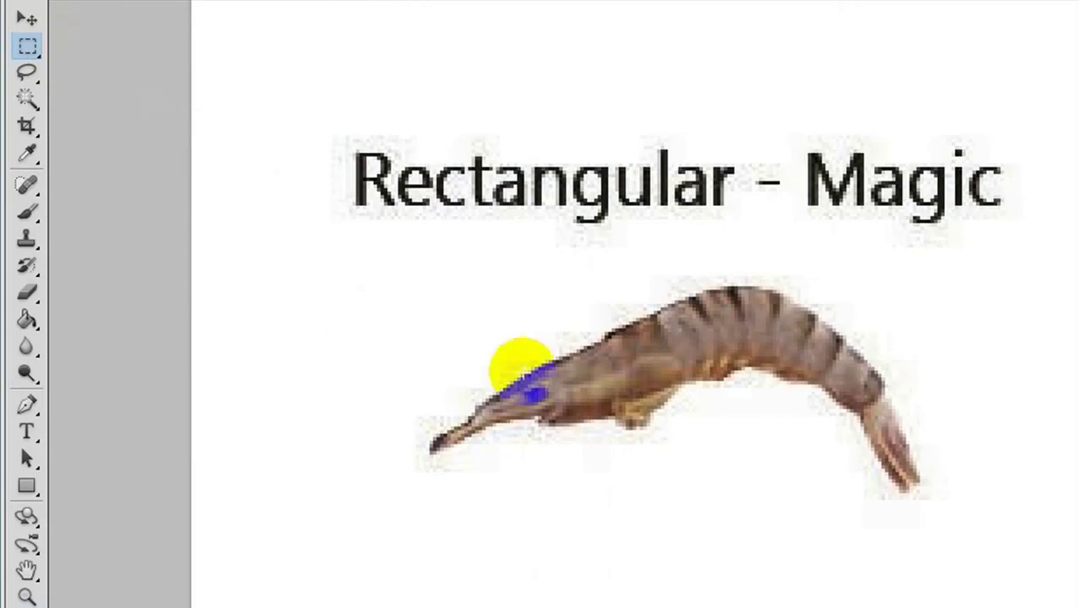
{"action": "mouse_move", "coordinate": [302, 240]}
{"action": "left_mouse_down"}
{"action": "mouse_move", "coordinate": [843, 541]}
{"action": "mouse_move", "coordinate": [1036, 588]}
{"action": "left_mouse_up"}
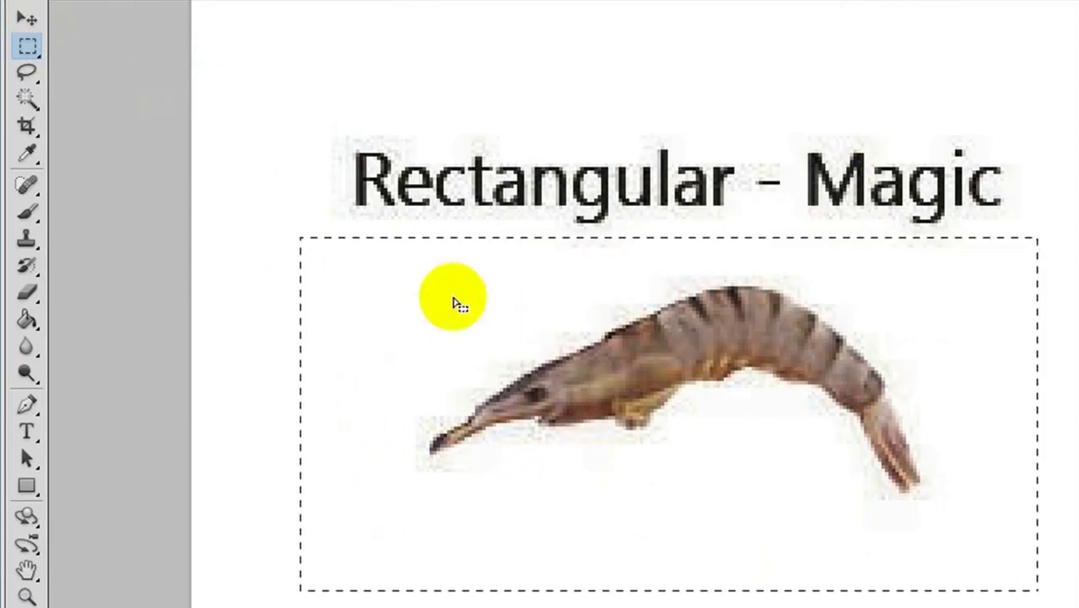
Subtract the white background from the shrimp selection with the Magic Wand
{"action": "left_click", "coordinate": [27, 100]}
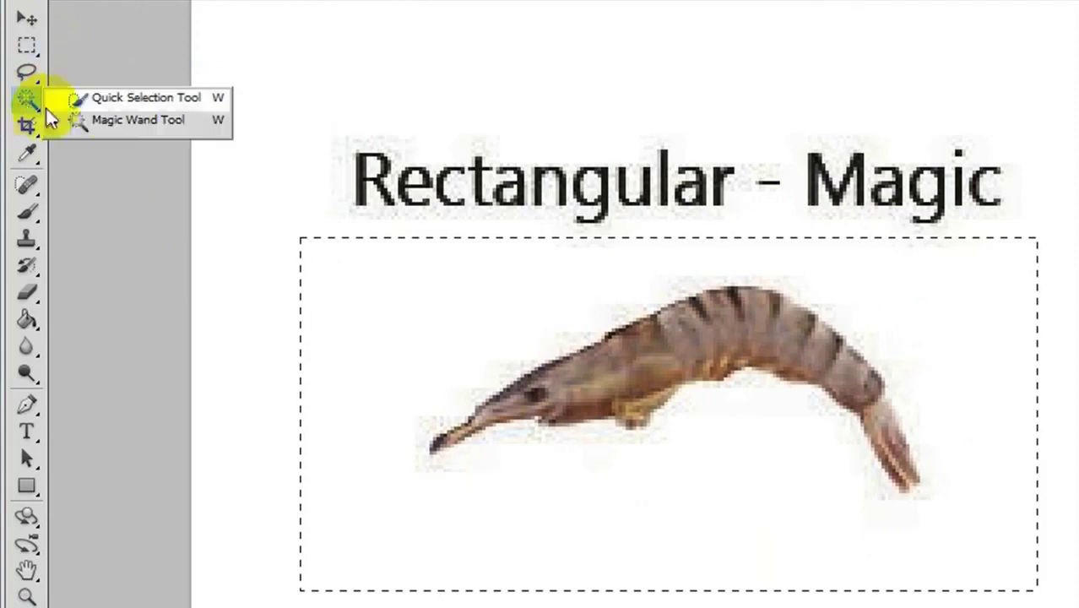
{"action": "left_click", "coordinate": [127, 121]}
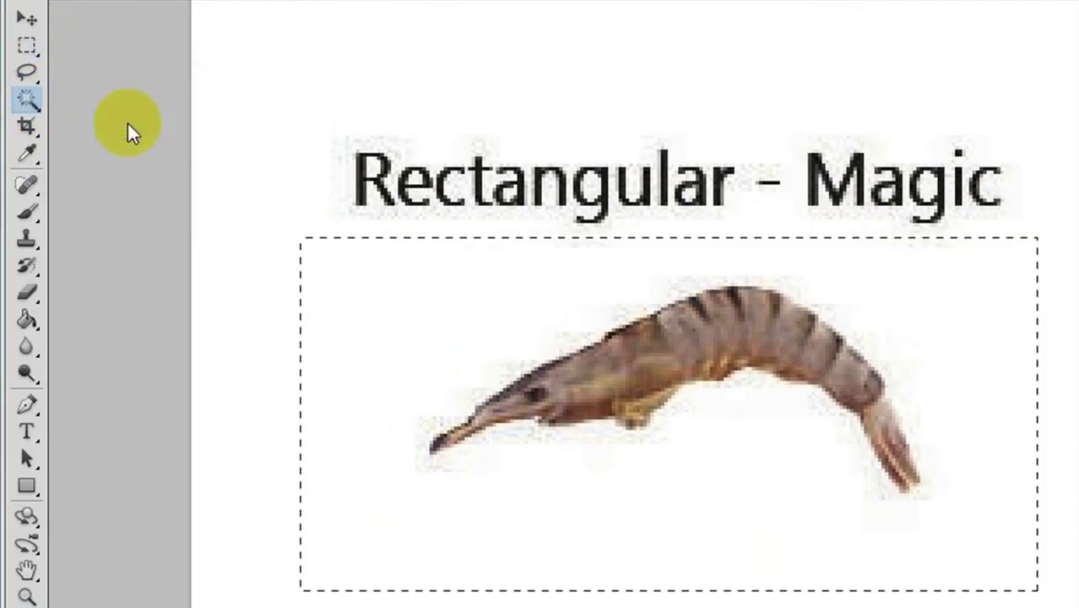
{"action": "left_click", "coordinate": [406, 312], "text": "alt"}
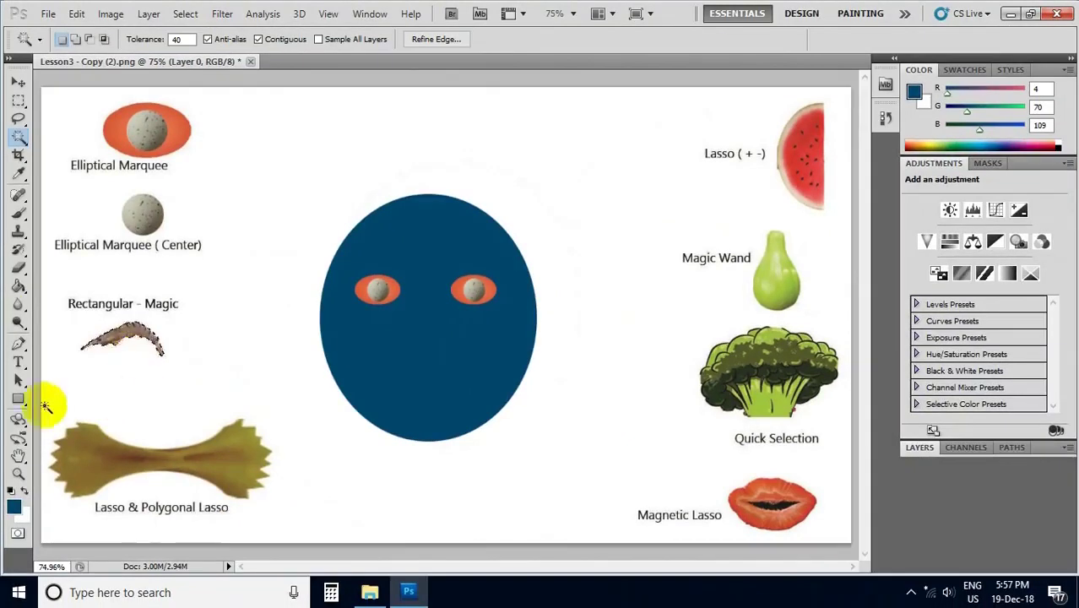
Alt-drag shrimp copies above the left and right orange eyes as eyebrows
{"action": "left_click", "coordinate": [18, 84]}
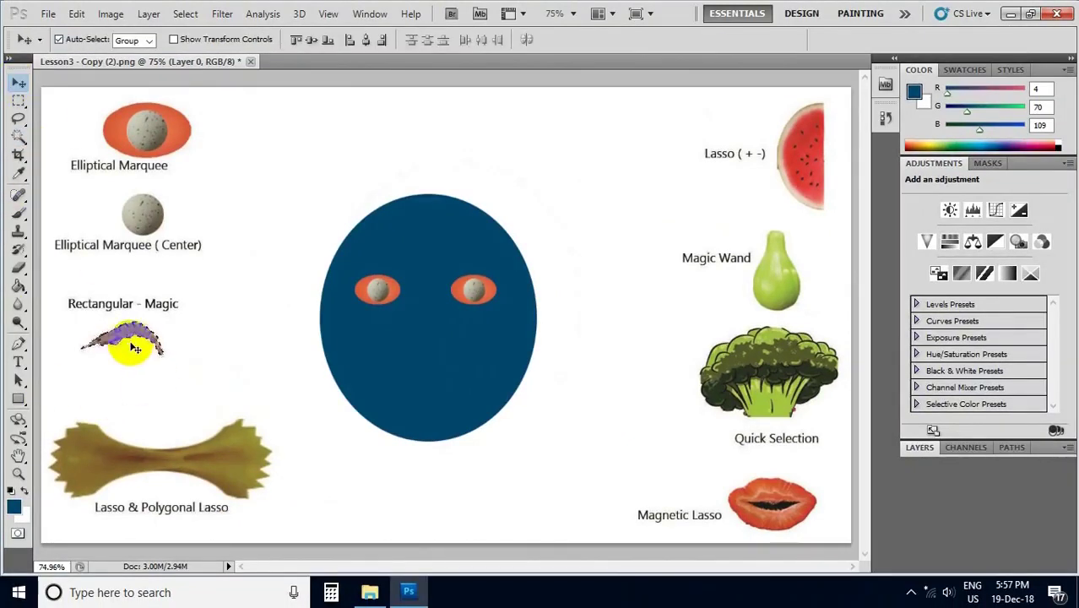
{"action": "mouse_move", "coordinate": [131, 343]}
{"action": "left_mouse_down"}
{"action": "mouse_move", "coordinate": [135, 329]}
{"action": "mouse_move", "coordinate": [211, 319]}
{"action": "mouse_move", "coordinate": [369, 265]}
{"action": "left_mouse_up"}
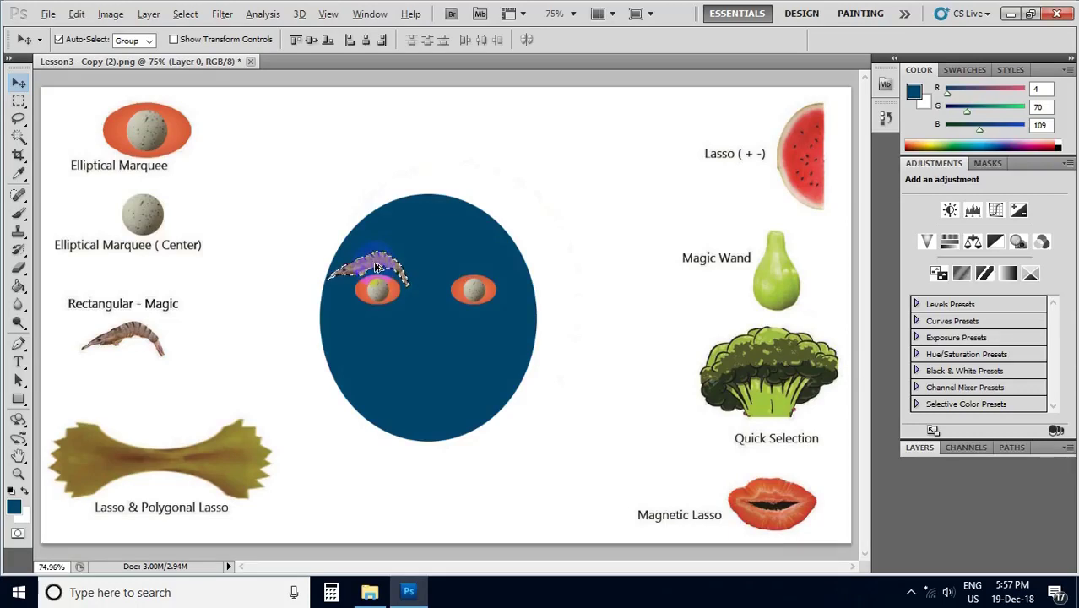
{"action": "left_click_drag", "start_coordinate": [382, 268], "coordinate": [473, 274]}
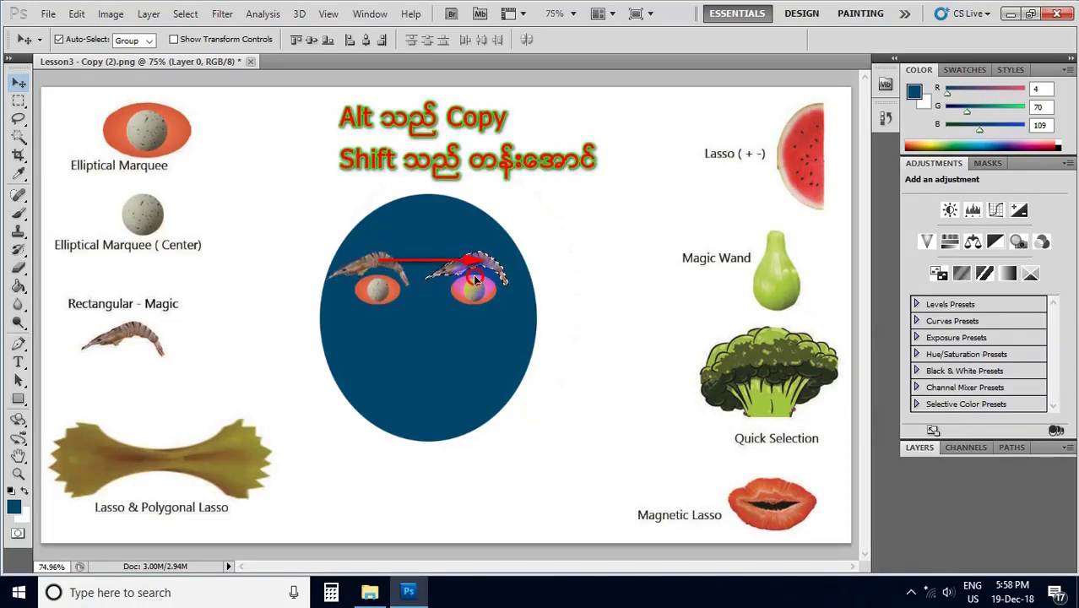
{"action": "left_click", "coordinate": [430, 283]}
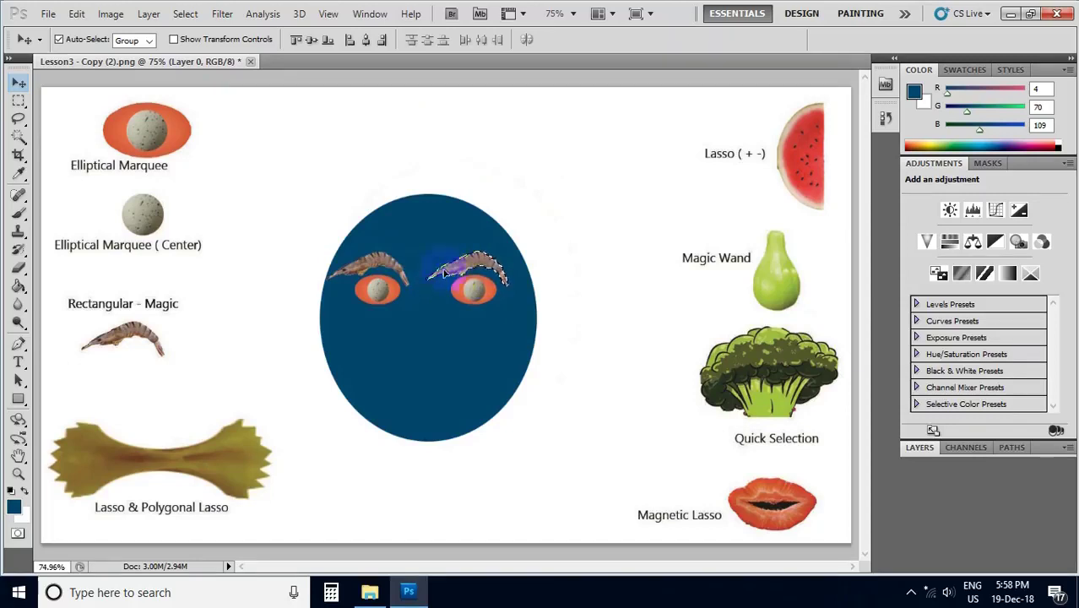
Flip the right shrimp eyebrow horizontally, nudge it into place, and deselect
{"action": "left_click", "coordinate": [76, 17]}
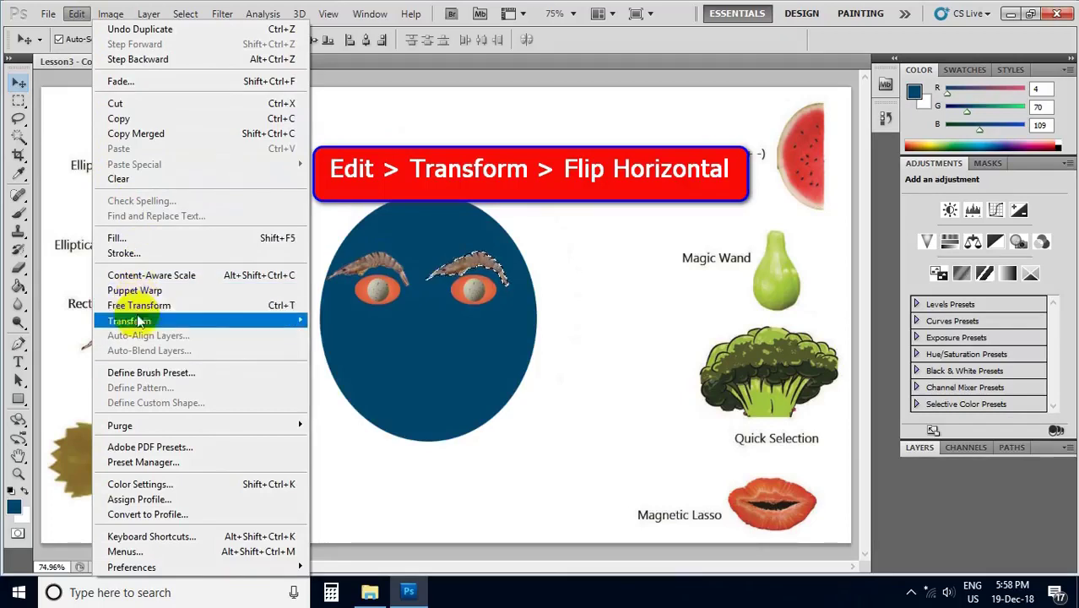
{"action": "mouse_move", "coordinate": [129, 321]}
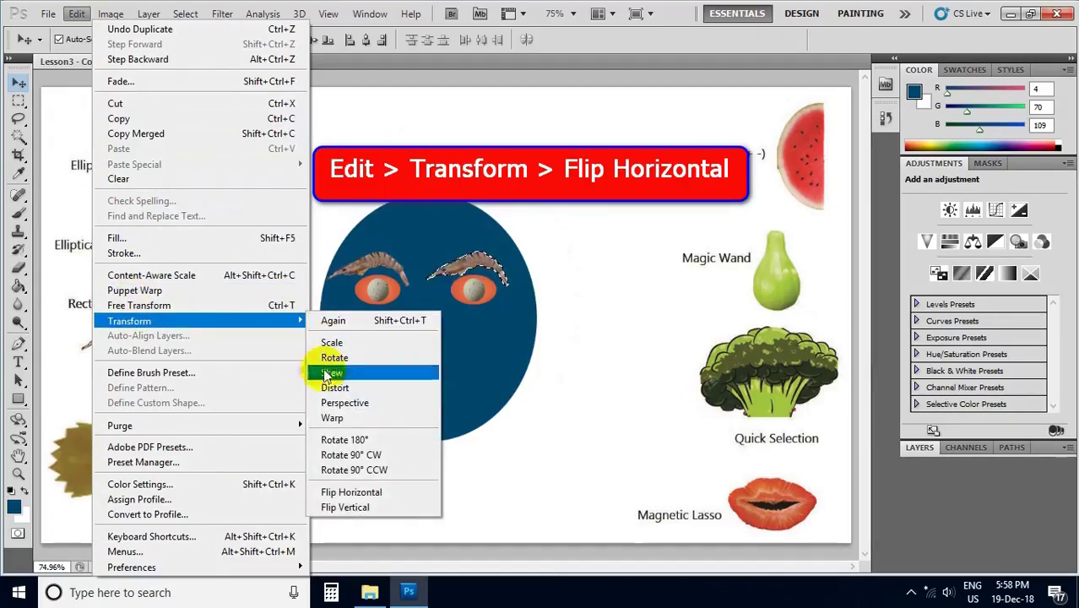
{"action": "left_click", "coordinate": [350, 496]}
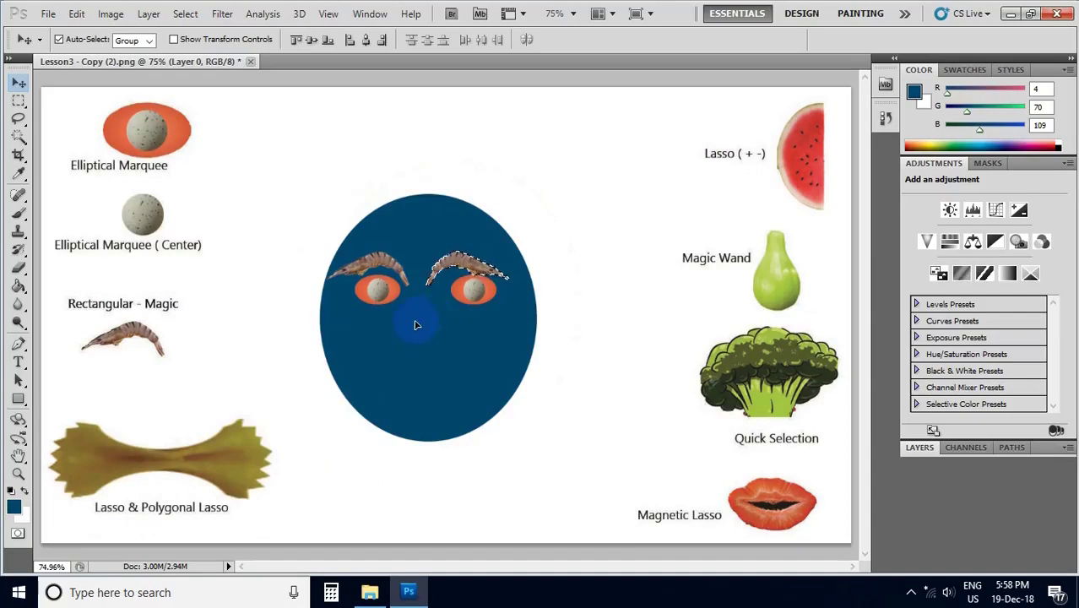
{"action": "left_click_drag", "start_coordinate": [461, 270], "coordinate": [474, 269]}
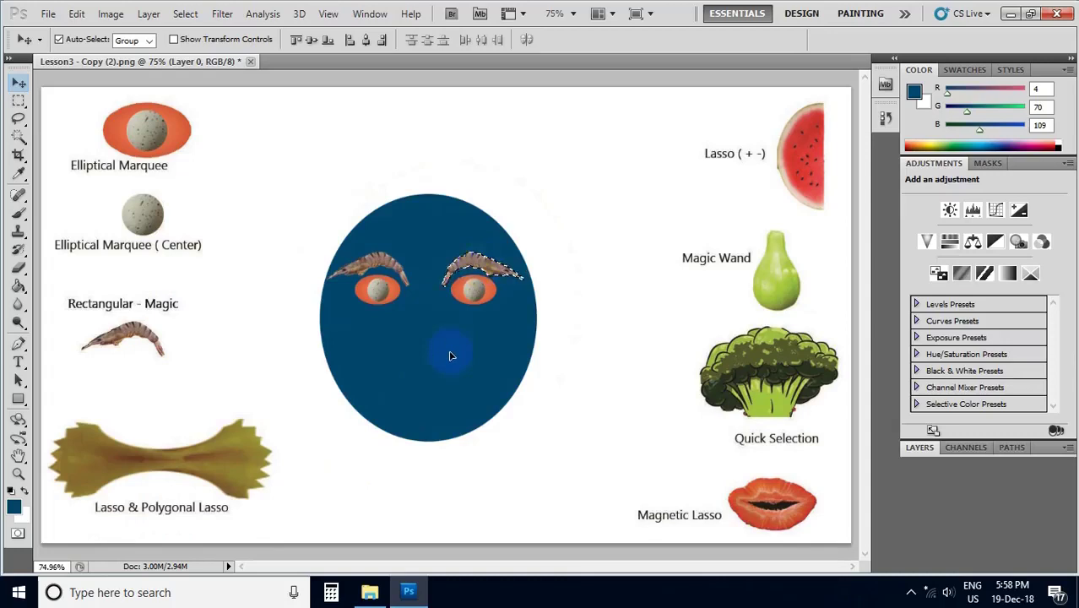
{"action": "key", "text": "ctrl+d"}
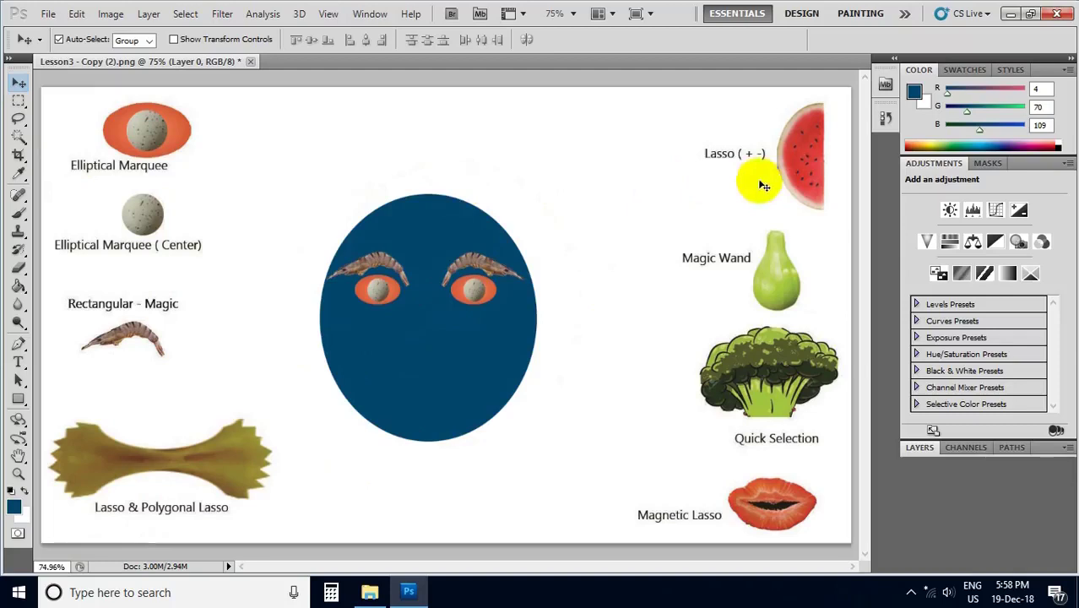
Zoom in and trace the half watermelon's red flesh with the freehand Lasso Tool
{"action": "left_click", "coordinate": [782, 180]}
{"action": "key", "text": "z"}
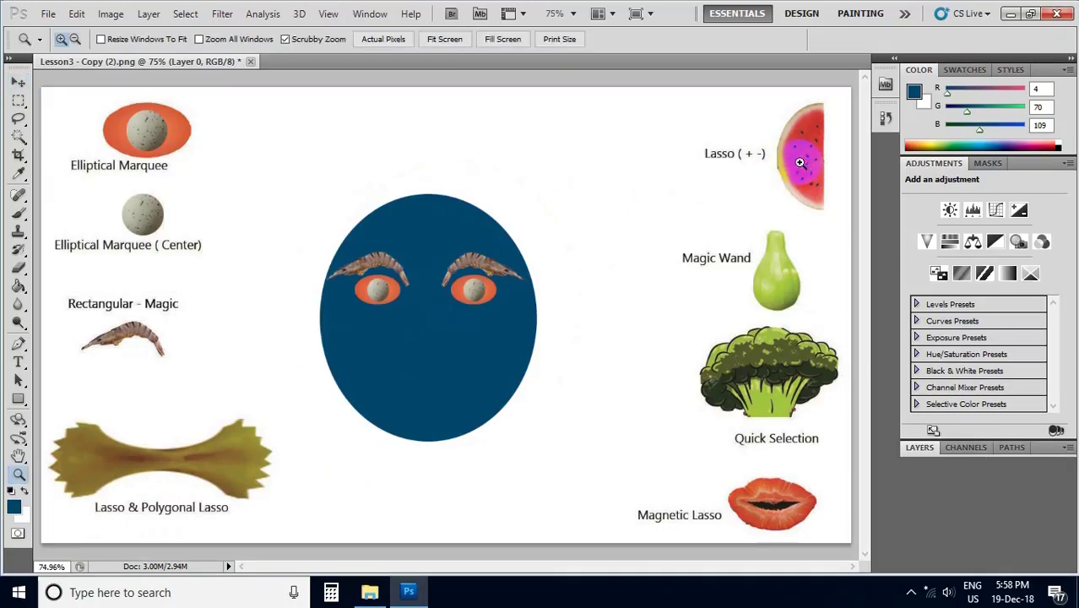
{"action": "left_click", "coordinate": [800, 162]}
{"action": "left_click", "coordinate": [796, 164]}
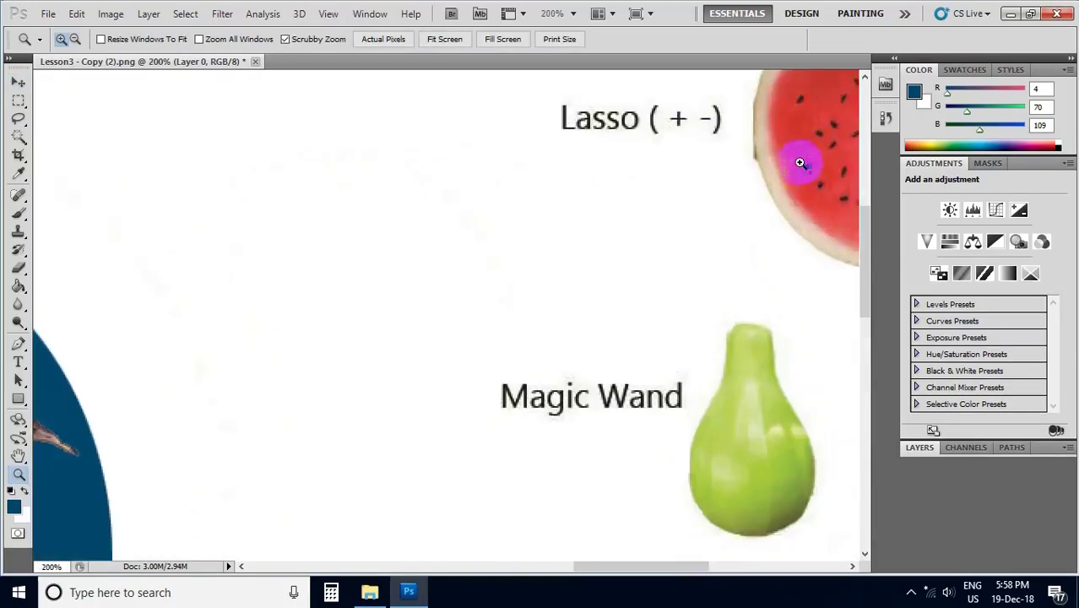
{"action": "mouse_move", "coordinate": [760, 182]}
{"action": "left_mouse_down"}
{"action": "mouse_move", "coordinate": [514, 350]}
{"action": "mouse_move", "coordinate": [470, 359]}
{"action": "left_mouse_up"}
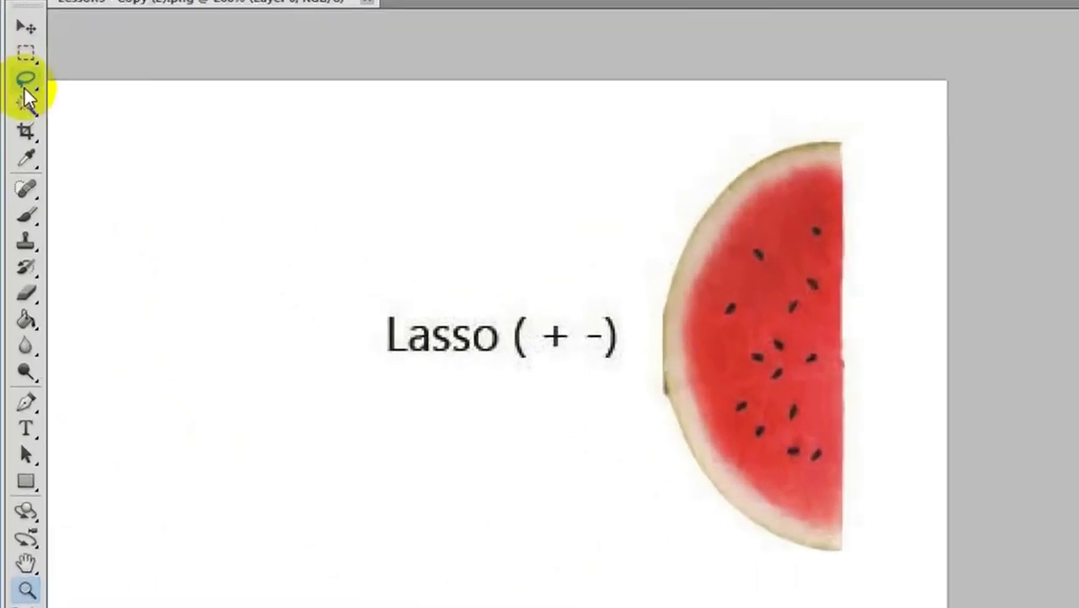
{"action": "right_click", "coordinate": [25, 88]}
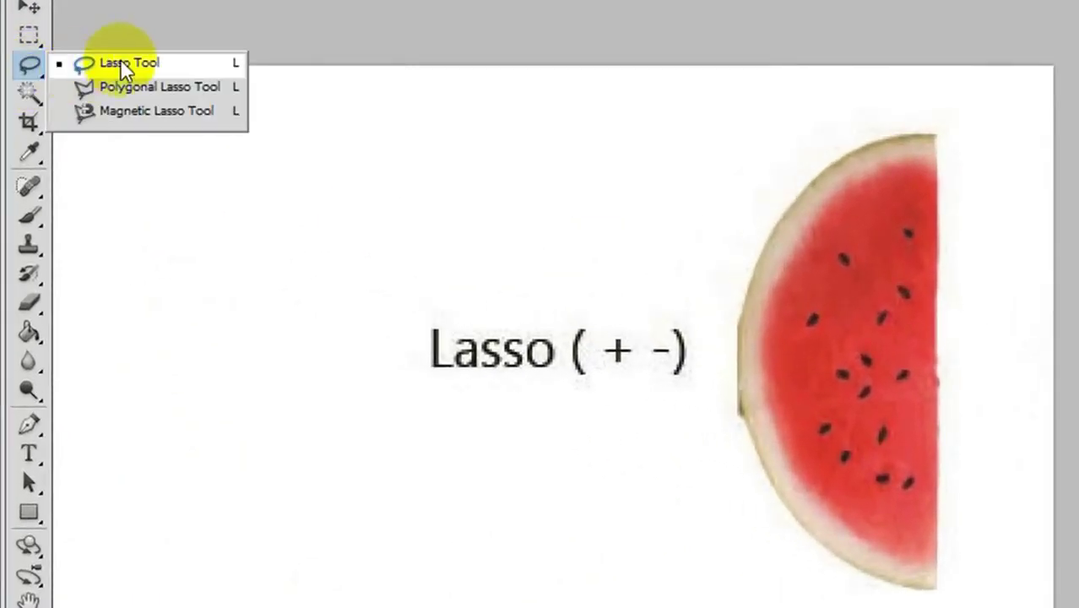
{"action": "left_click", "coordinate": [119, 61]}
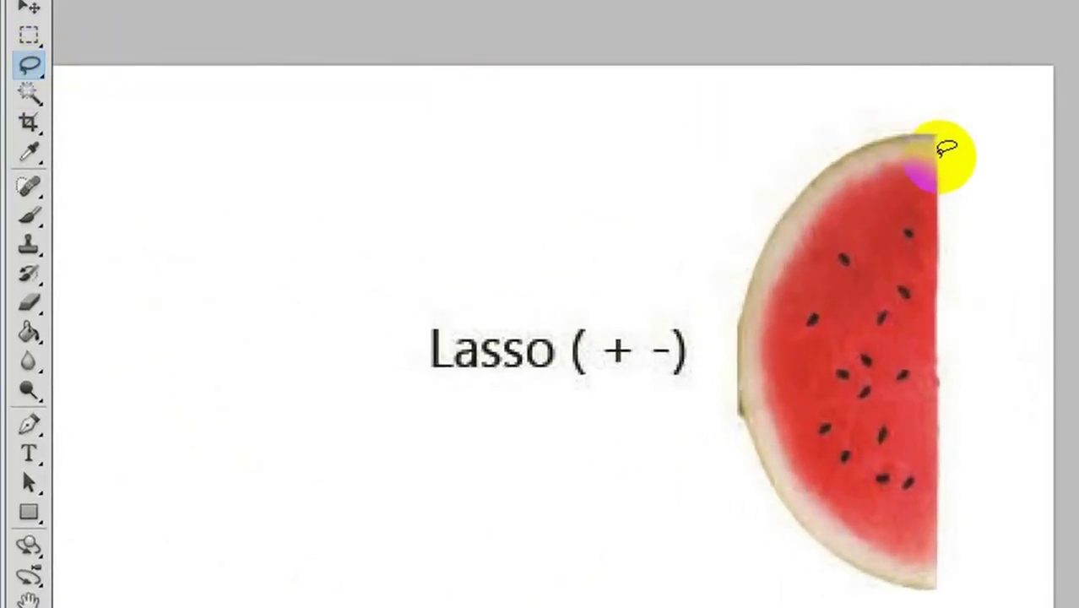
{"action": "mouse_move", "coordinate": [938, 154]}
{"action": "left_mouse_down"}
{"action": "mouse_move", "coordinate": [836, 195]}
{"action": "mouse_move", "coordinate": [777, 292]}
{"action": "mouse_move", "coordinate": [764, 350]}
{"action": "mouse_move", "coordinate": [797, 465]}
{"action": "mouse_move", "coordinate": [856, 526]}
{"action": "mouse_move", "coordinate": [921, 553]}
{"action": "mouse_move", "coordinate": [937, 540]}
{"action": "mouse_move", "coordinate": [939, 161]}
{"action": "left_mouse_up"}
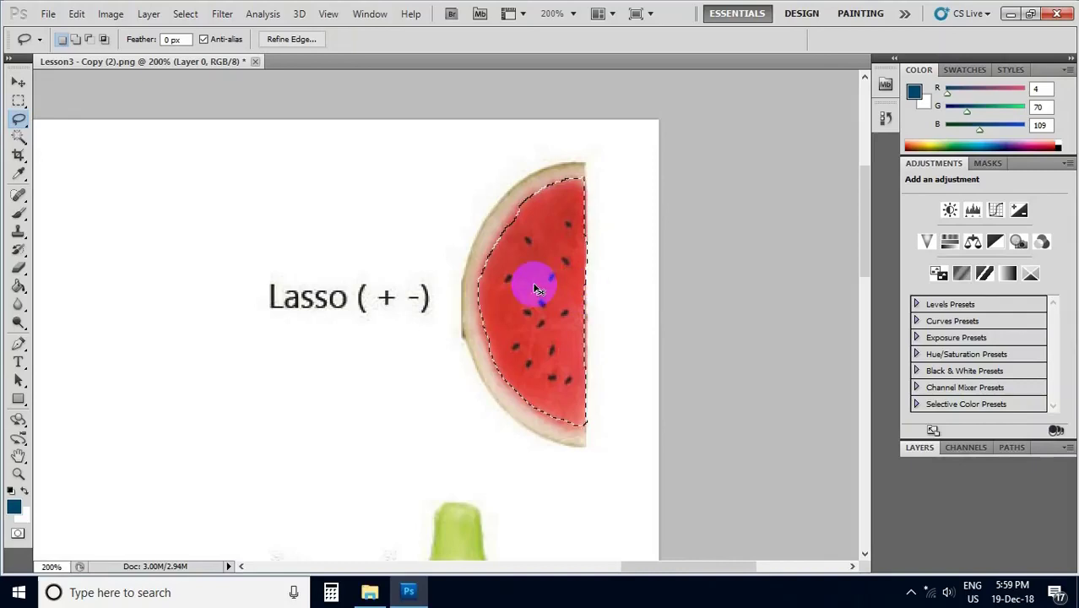
{"action": "key", "text": "ctrl+0"}
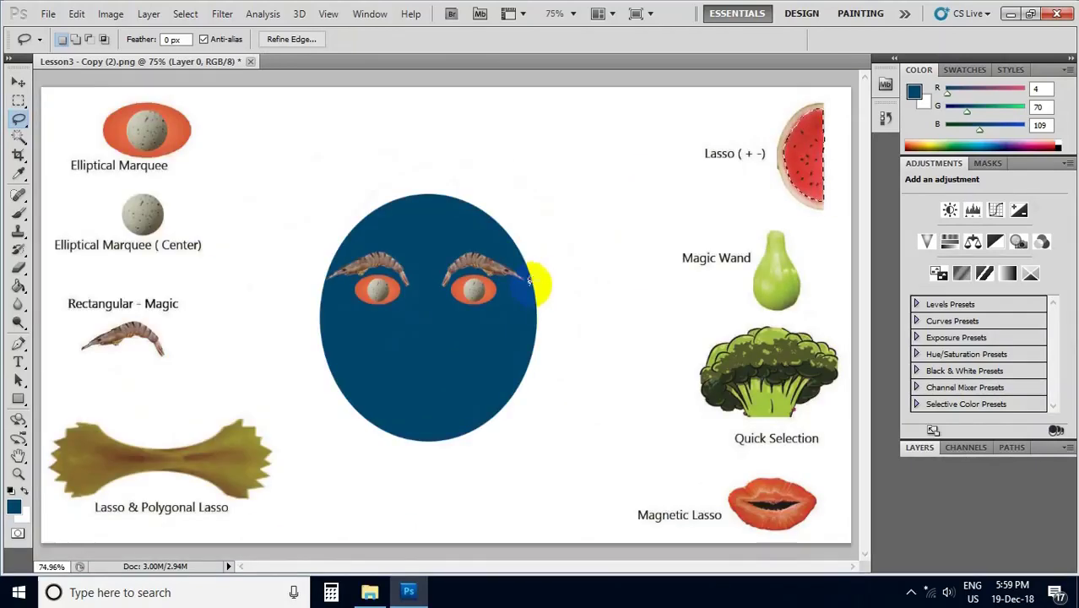
Alt-drag a copy of the watermelon flesh to the blue oval's left edge beside the eye
{"action": "left_click", "coordinate": [18, 84]}
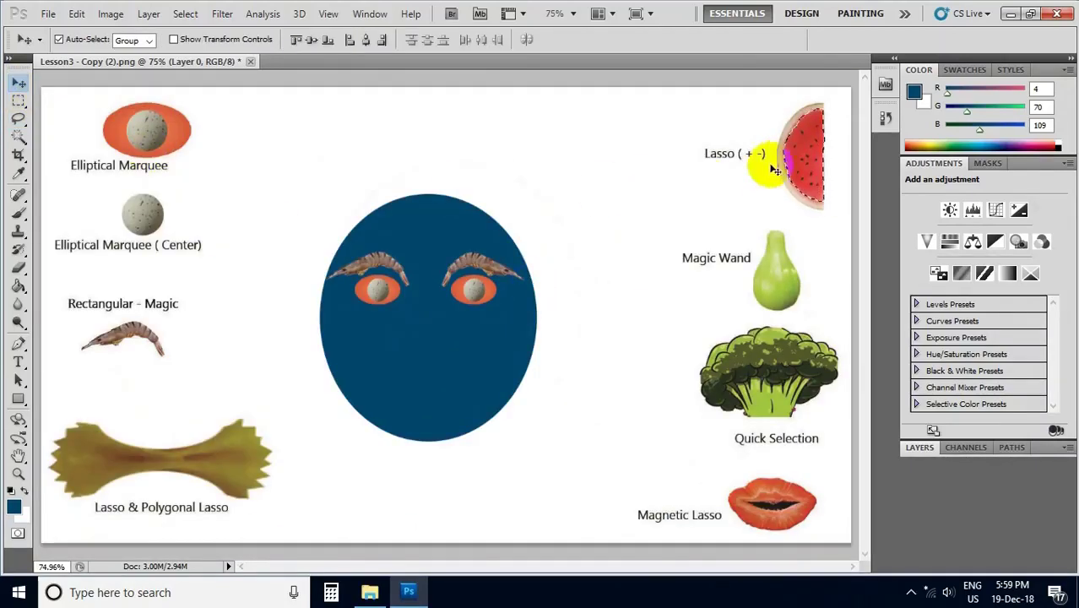
{"action": "left_click_drag", "start_coordinate": [767, 164], "coordinate": [830, 207]}
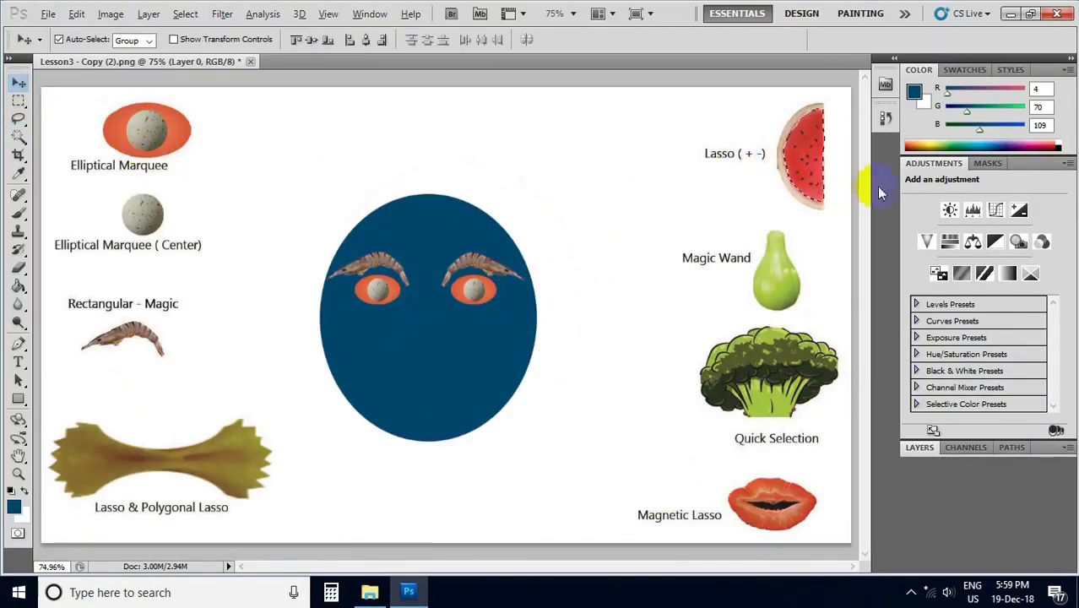
{"action": "left_click", "coordinate": [817, 172]}
{"action": "mouse_move", "coordinate": [816, 172]}
{"action": "left_mouse_down"}
{"action": "mouse_move", "coordinate": [397, 304]}
{"action": "mouse_move", "coordinate": [319, 315]}
{"action": "mouse_move", "coordinate": [311, 330]}
{"action": "left_mouse_up"}
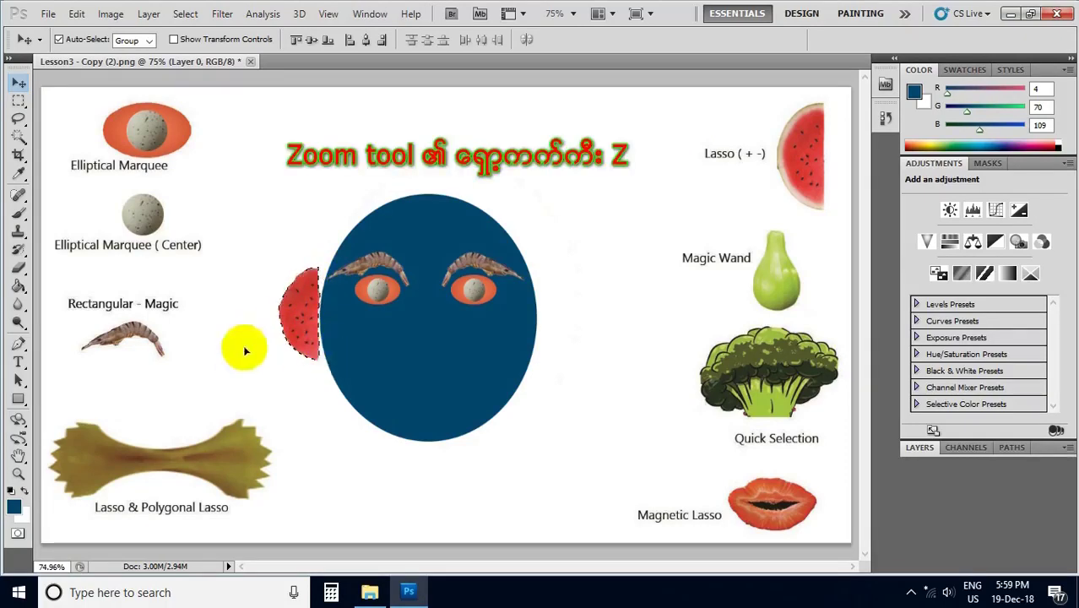
Carve the ear's straight edge into a crescent using Elliptical Marquee ellipses and Delete
{"action": "key", "text": "z"}
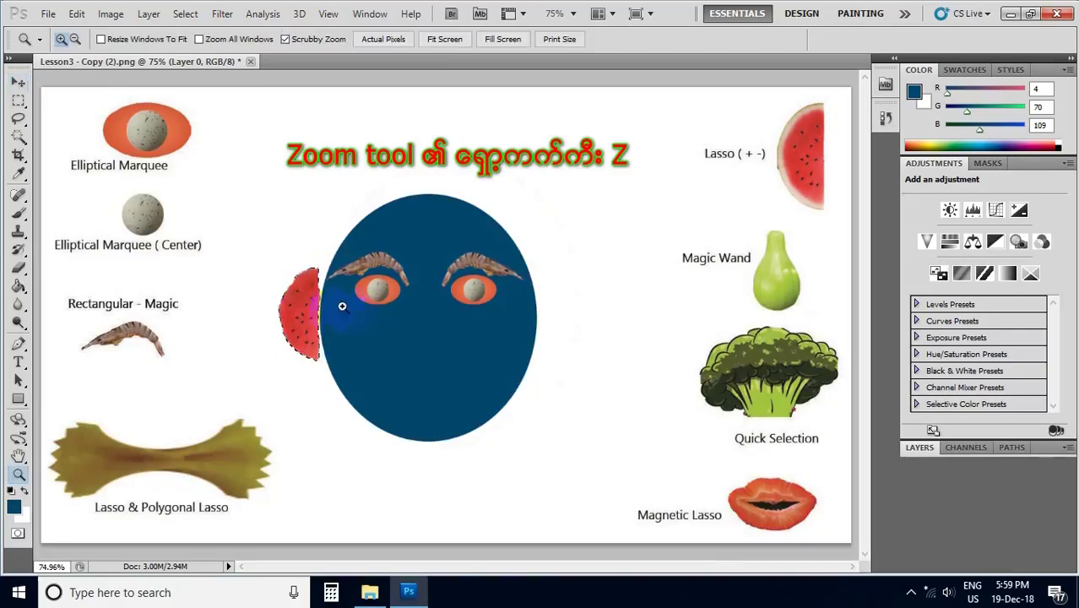
{"action": "left_click", "coordinate": [325, 311]}
{"action": "left_click", "coordinate": [304, 309]}
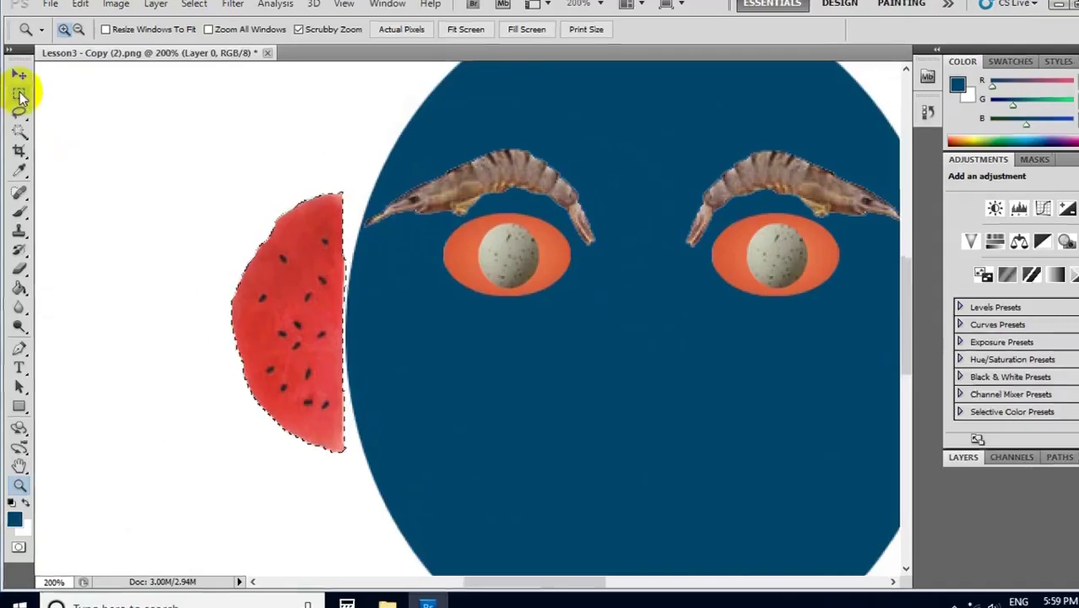
{"action": "right_click", "coordinate": [20, 97]}
{"action": "left_click", "coordinate": [68, 112]}
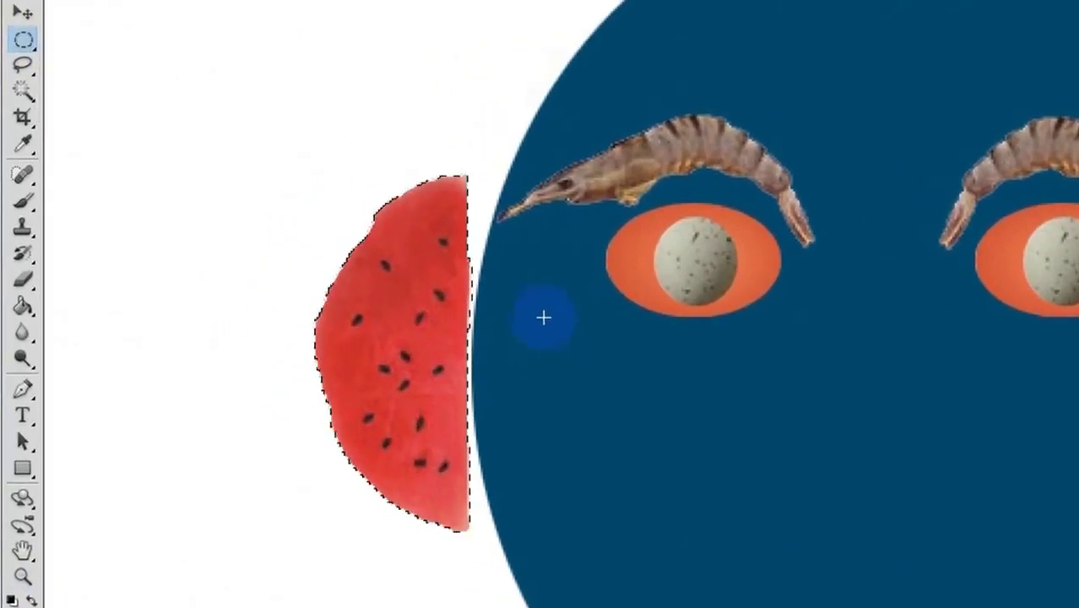
{"action": "left_click_drag", "start_coordinate": [560, 204], "coordinate": [471, 526]}
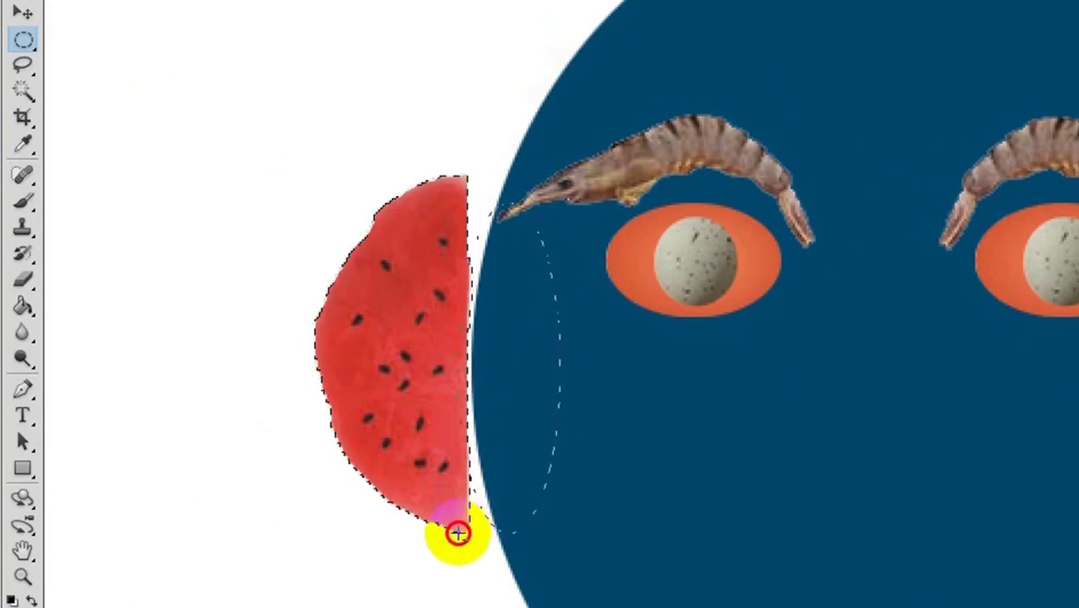
{"action": "mouse_move", "coordinate": [470, 526]}
{"action": "left_mouse_down"}
{"action": "mouse_move", "coordinate": [440, 521]}
{"action": "mouse_move", "coordinate": [454, 507]}
{"action": "left_mouse_up"}
{"action": "key", "text": "Delete"}
{"action": "left_click_drag", "start_coordinate": [583, 163], "coordinate": [526, 332]}
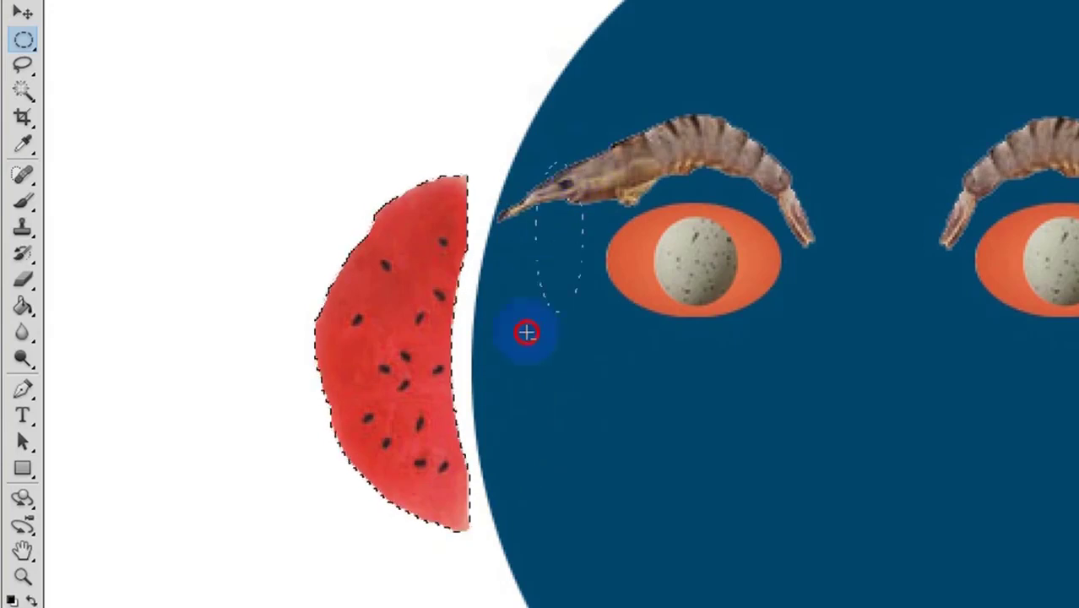
{"action": "left_click_drag", "start_coordinate": [483, 485], "coordinate": [435, 550]}
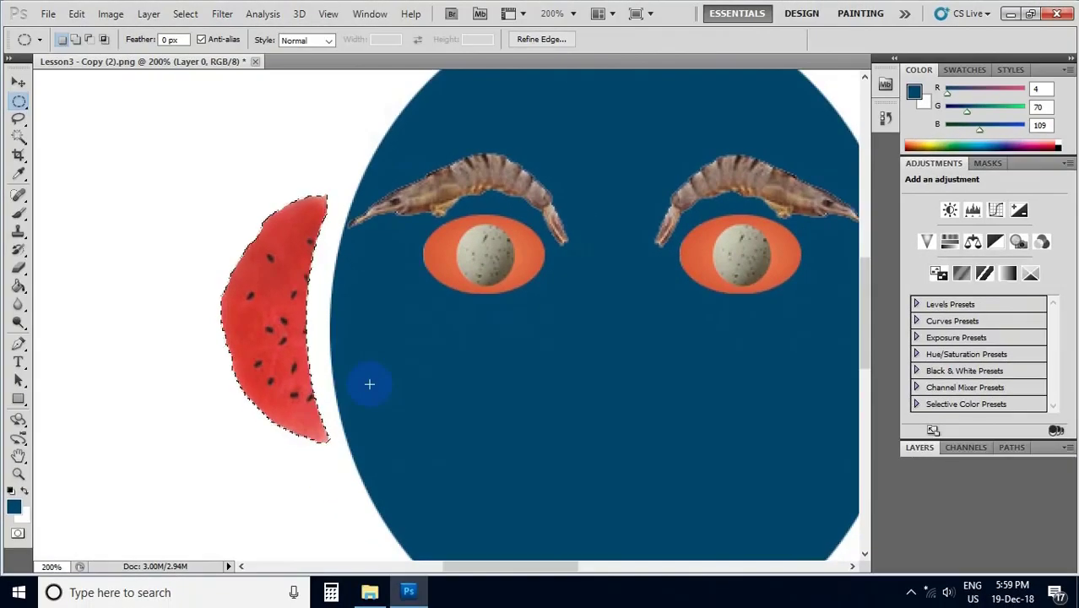
{"action": "key", "text": "ctrl+0"}
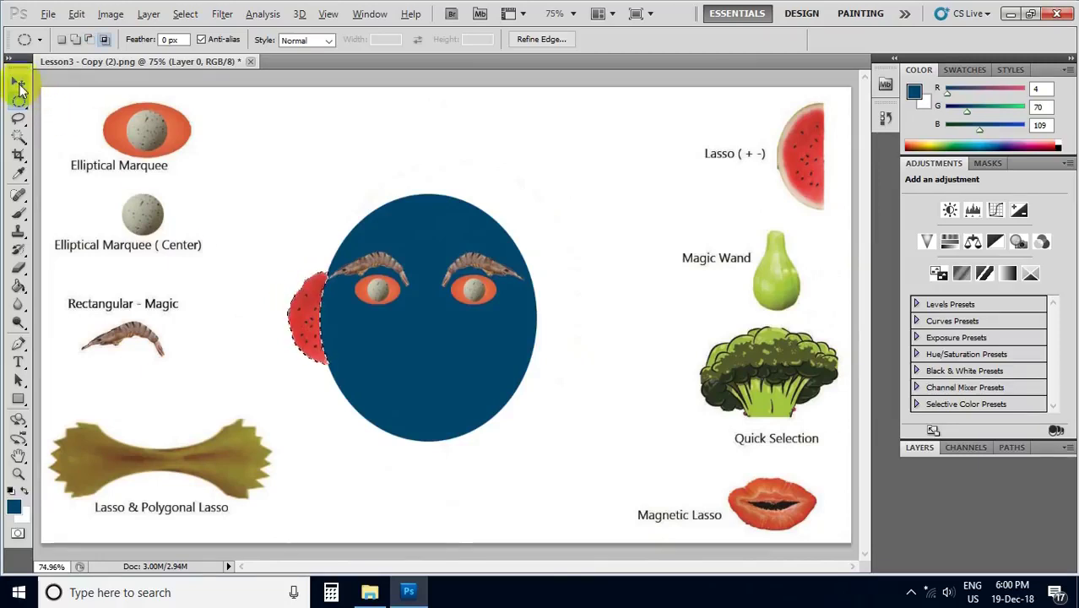
Alt-drag a copy of the watermelon crescent to the blue oval's right edge
{"action": "left_click", "coordinate": [20, 84]}
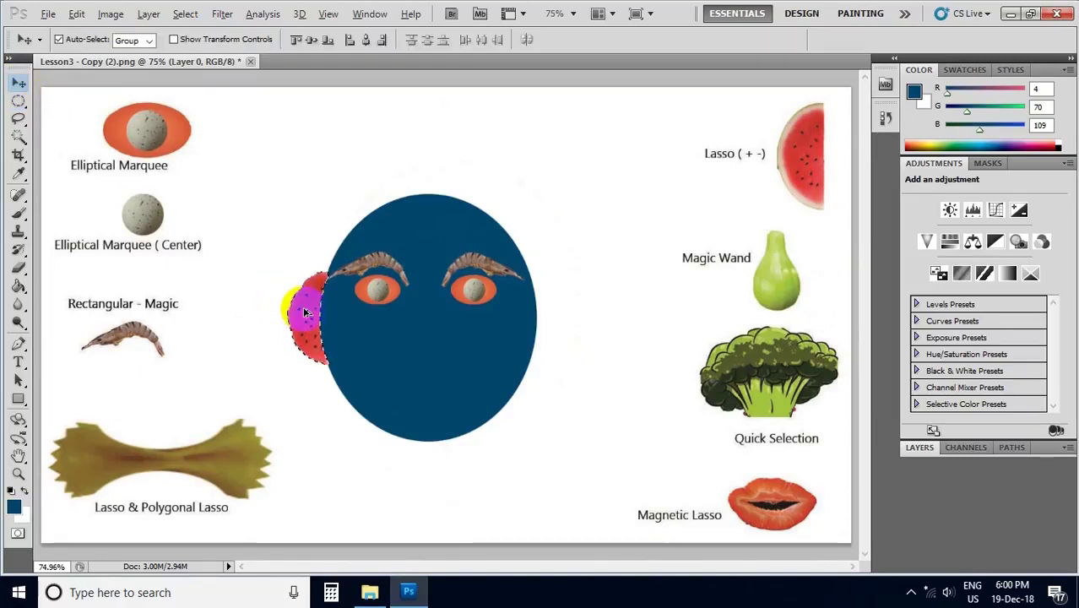
{"action": "left_click_drag", "start_coordinate": [318, 312], "coordinate": [532, 335]}
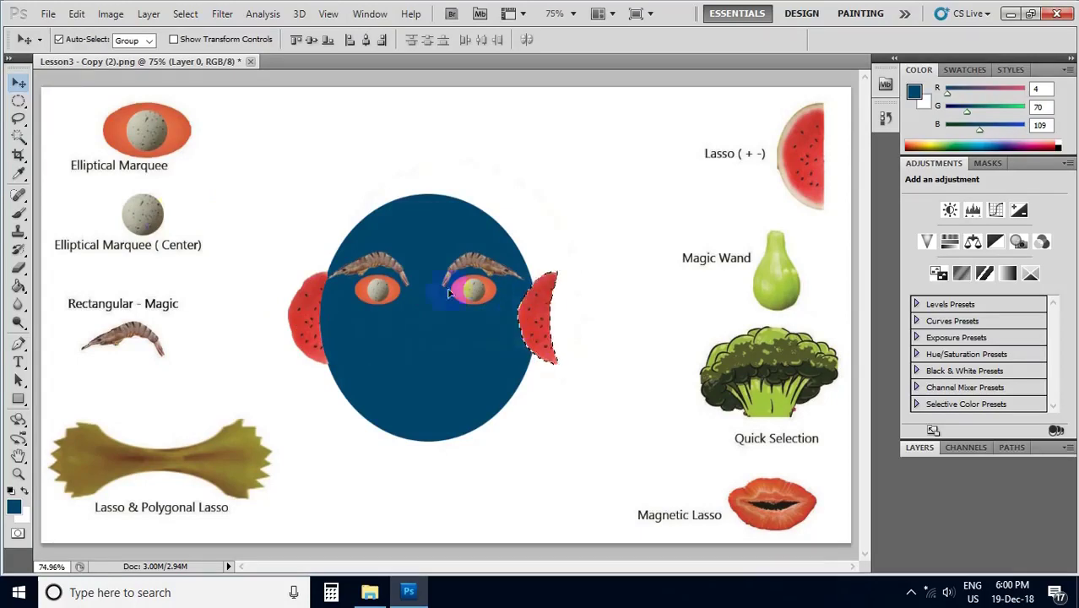
{"action": "left_click", "coordinate": [76, 13]}
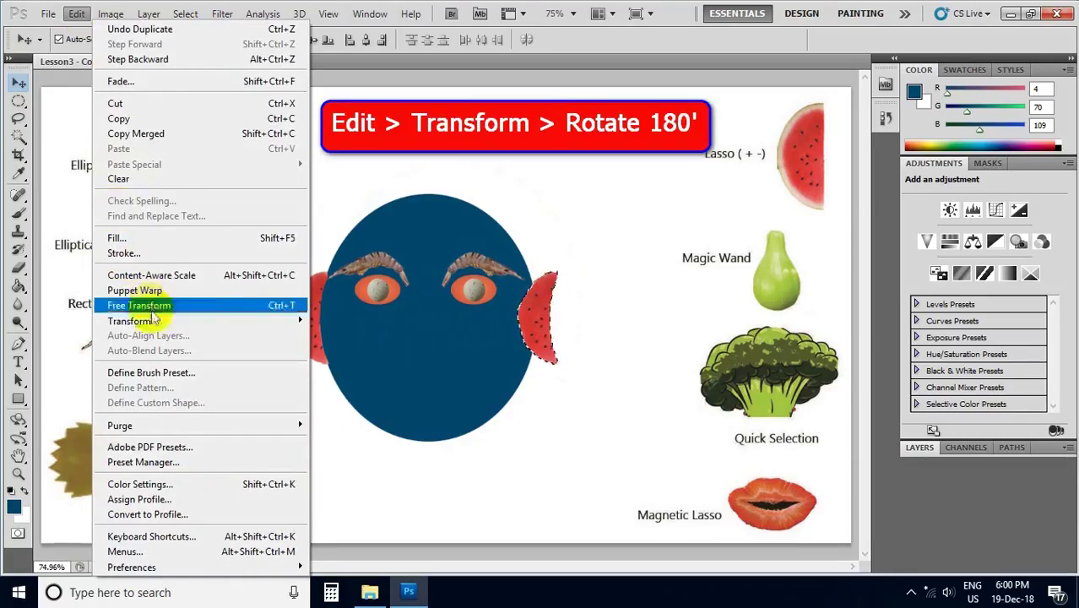
{"action": "mouse_move", "coordinate": [129, 321]}
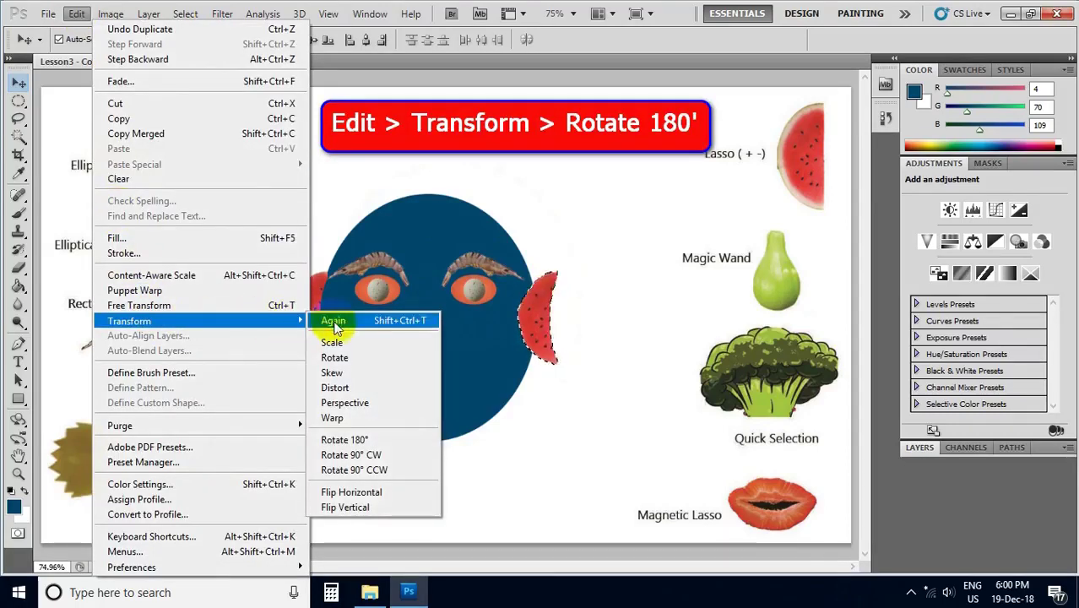
Rotate the copied ear 180° and nudge it against the face's right edge
{"action": "left_click", "coordinate": [346, 441]}
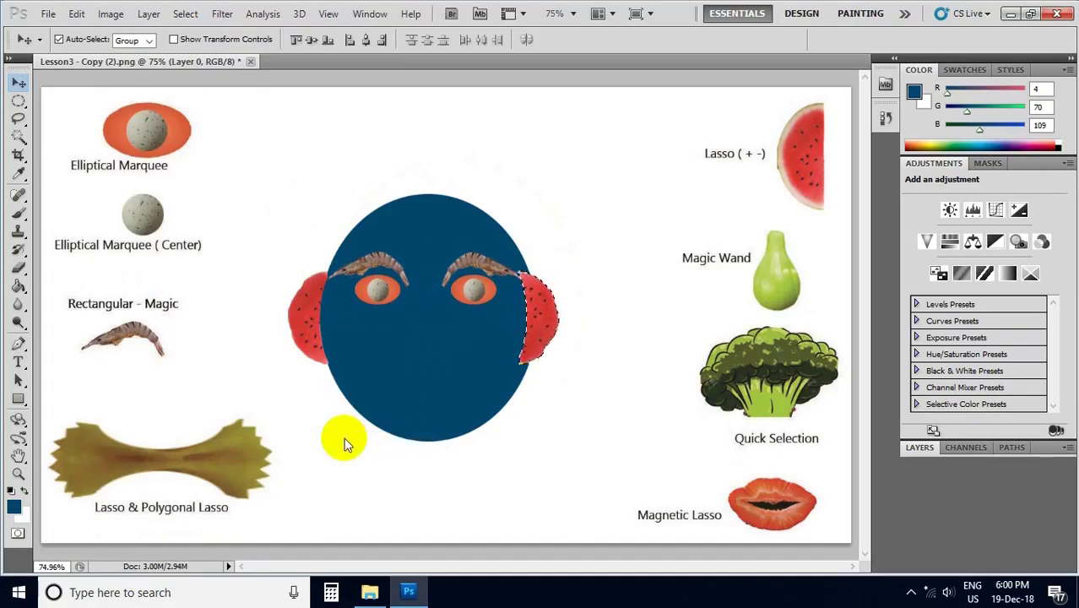
{"action": "left_click_drag", "start_coordinate": [545, 328], "coordinate": [553, 325]}
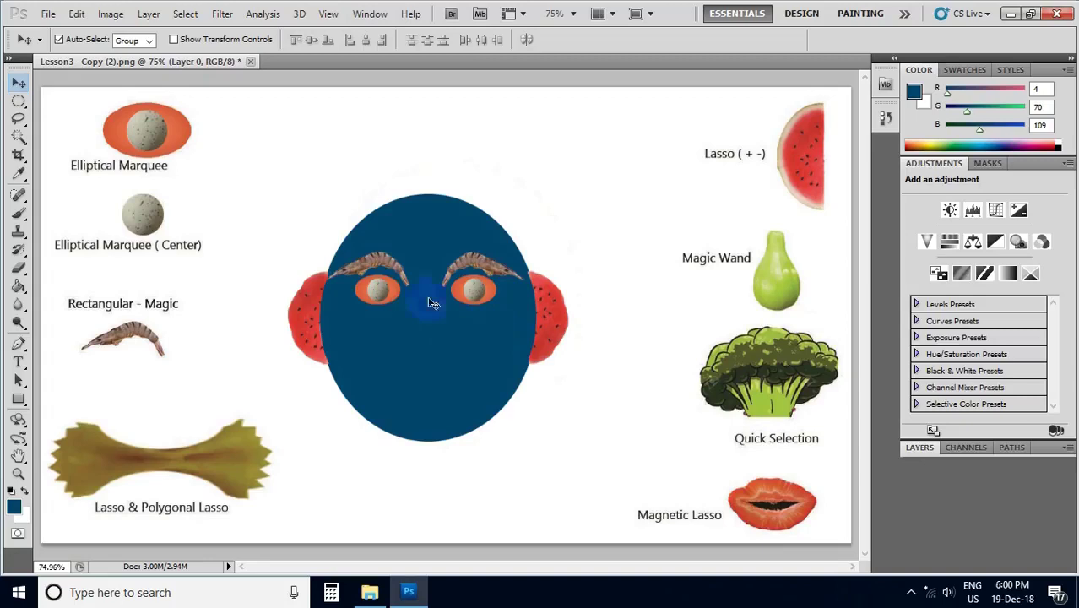
Zoom in closely on the green pear beside the Magic Wand label
{"action": "left_click", "coordinate": [775, 307]}
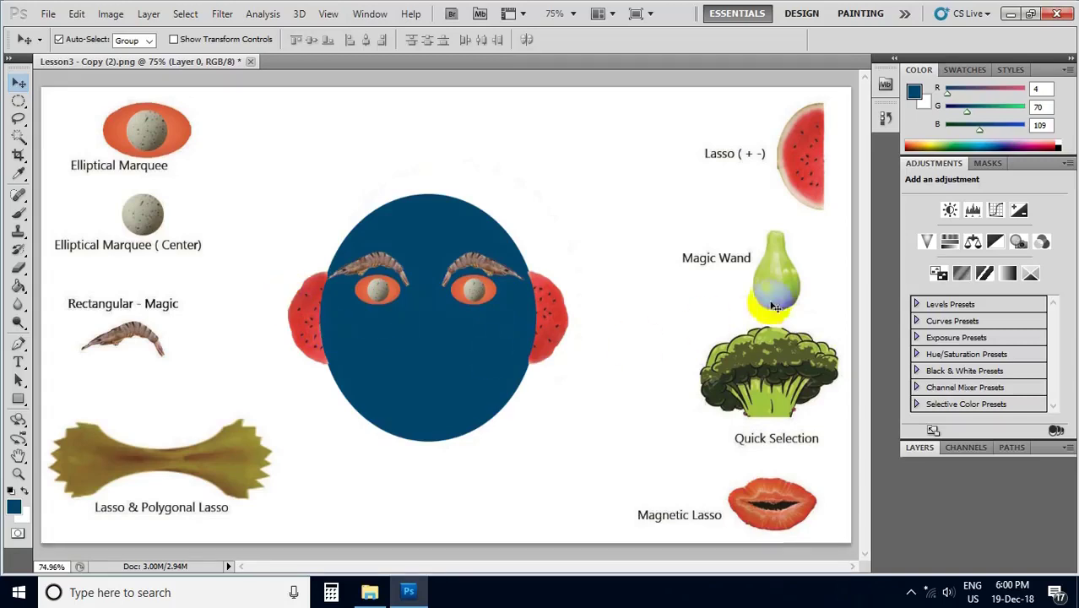
{"action": "left_click", "coordinate": [750, 302]}
{"action": "key", "text": "z"}
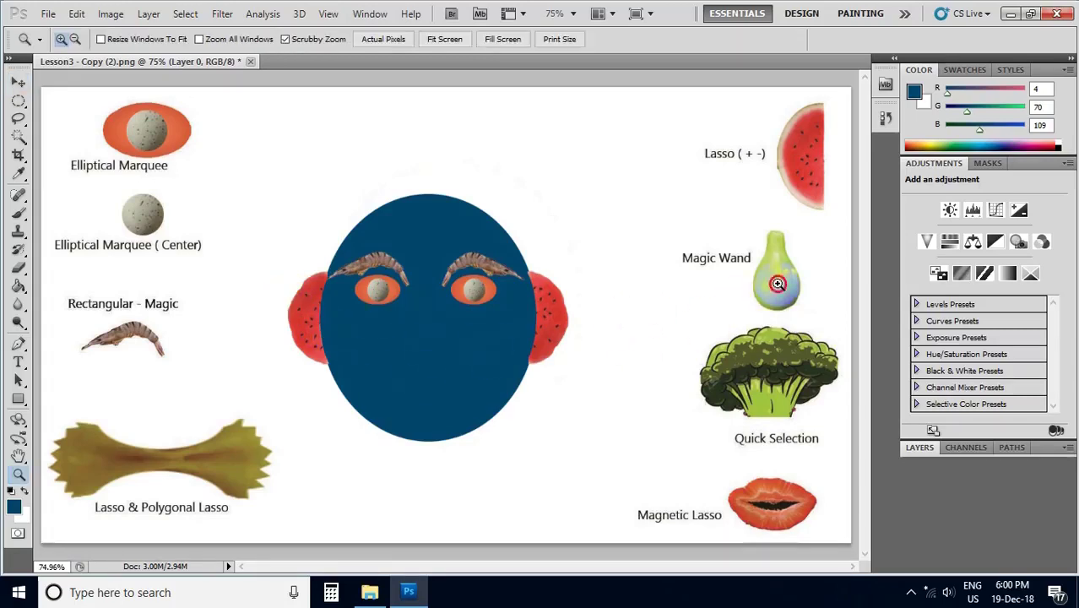
{"action": "left_click", "coordinate": [778, 284]}
{"action": "left_click", "coordinate": [778, 284]}
{"action": "left_click", "coordinate": [778, 284]}
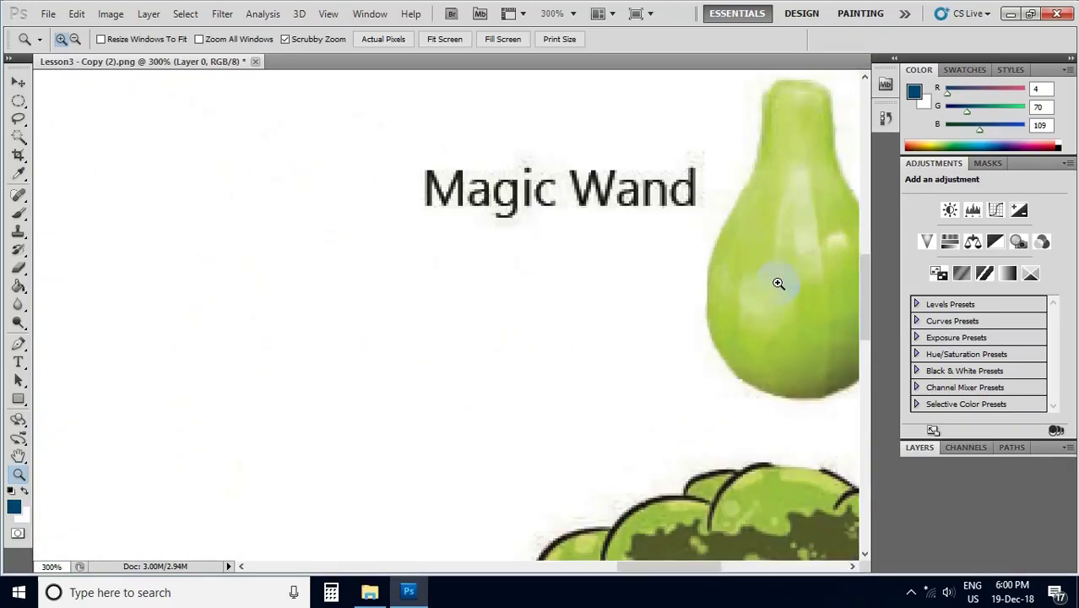
{"action": "left_click_drag", "start_coordinate": [766, 270], "coordinate": [428, 356]}
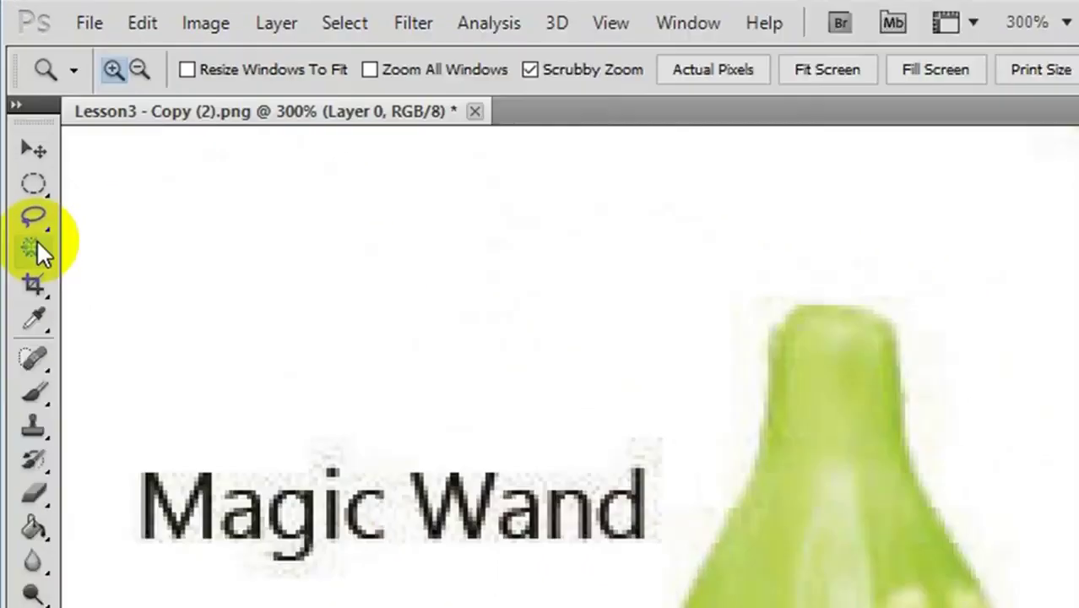
Select the whole green pear with the Magic Wand, adding its edge and inner hole
{"action": "right_click", "coordinate": [39, 250]}
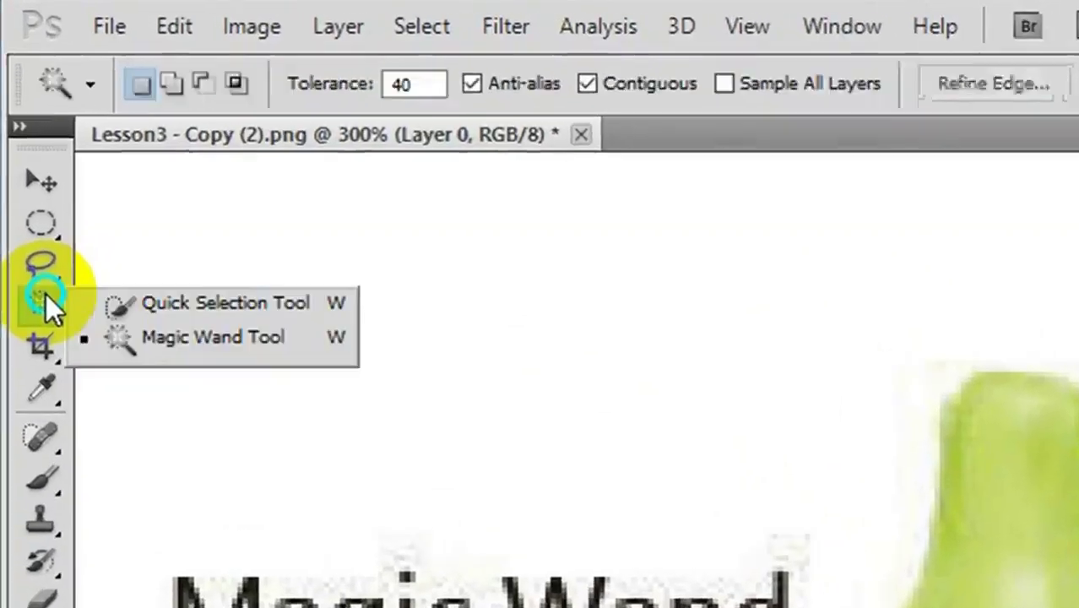
{"action": "left_click", "coordinate": [157, 345]}
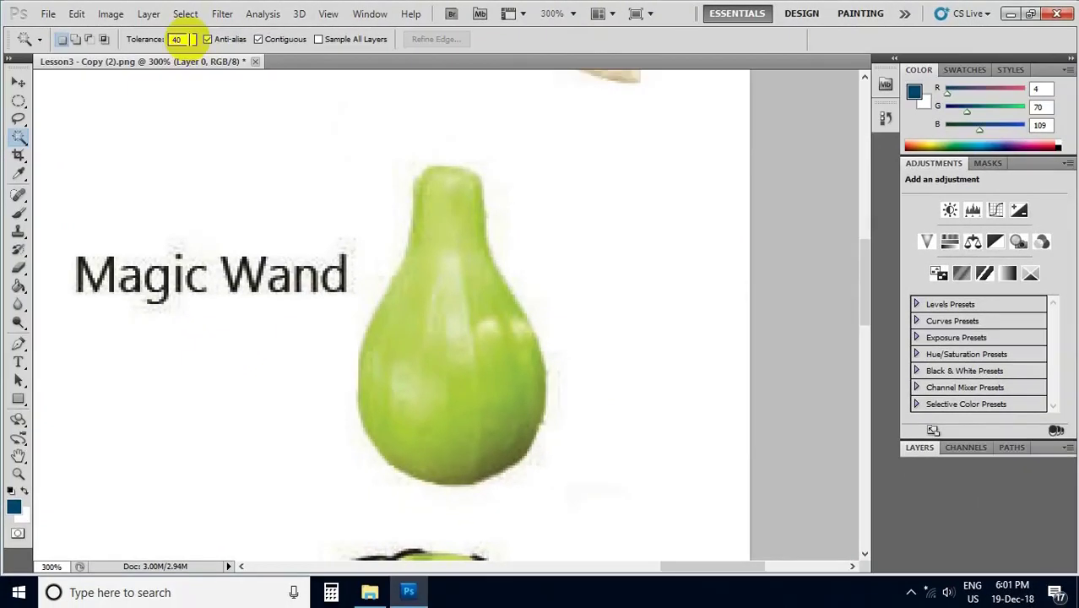
{"action": "left_click", "coordinate": [162, 39]}
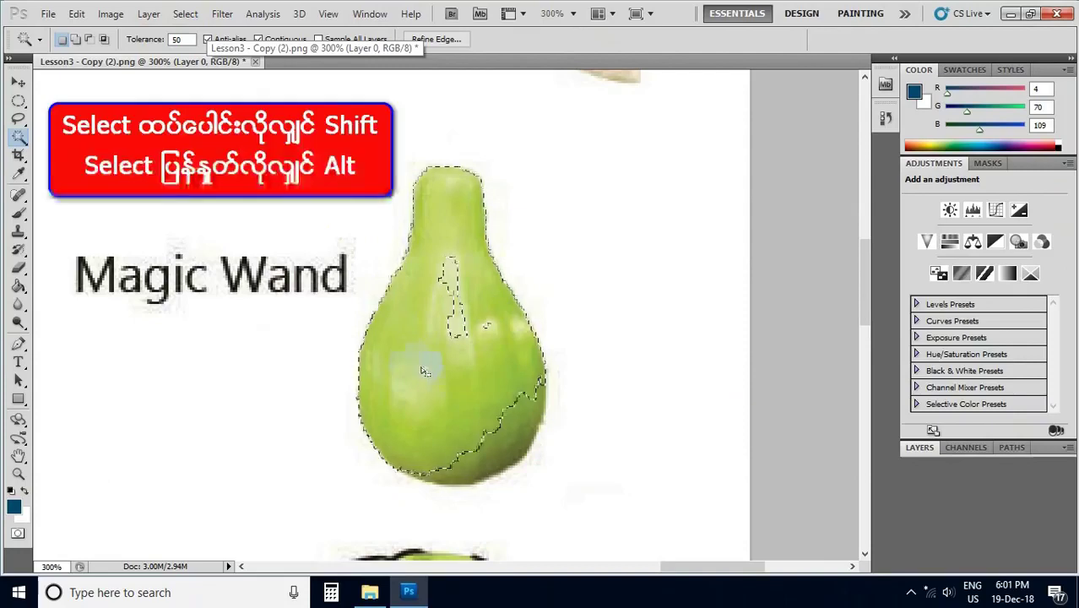
{"action": "left_click", "coordinate": [526, 433], "text": "shift"}
{"action": "left_click", "coordinate": [503, 446], "text": "shift"}
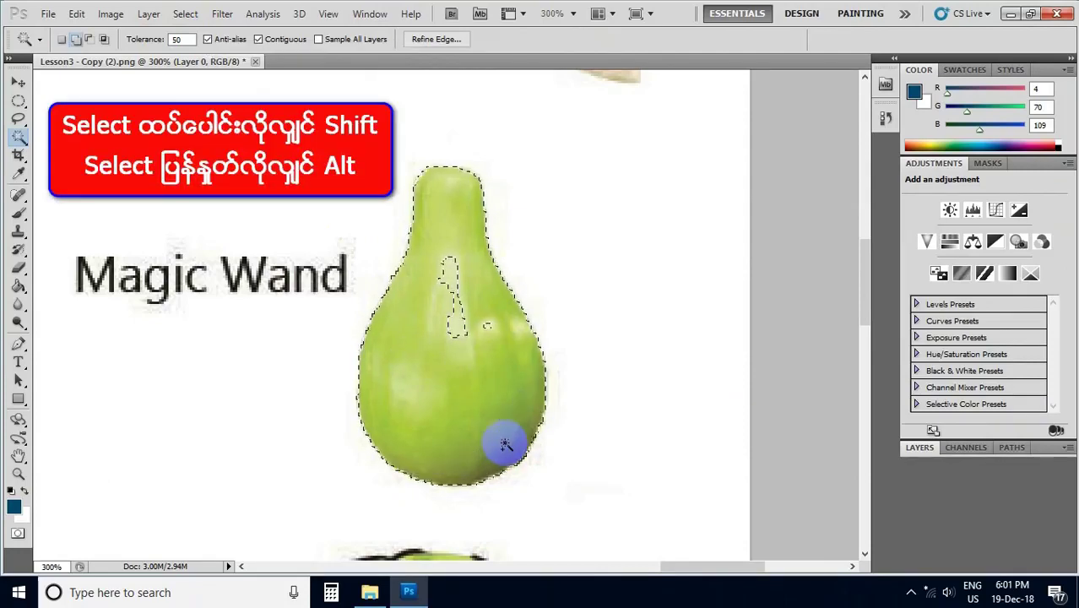
{"action": "left_click", "coordinate": [456, 317], "text": "shift"}
{"action": "left_click", "coordinate": [481, 320], "text": "shift"}
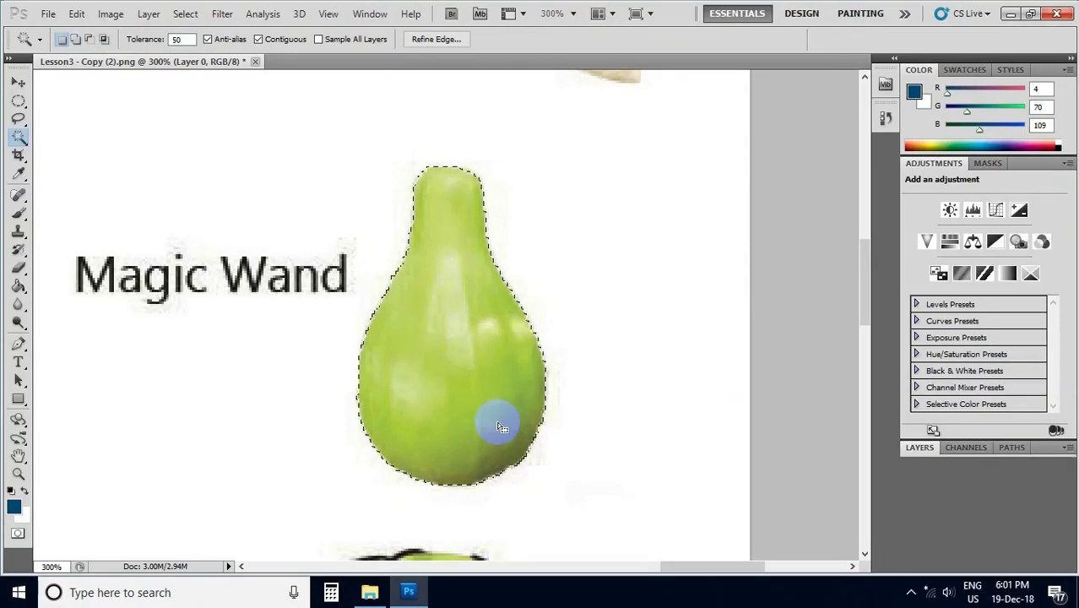
{"action": "key", "text": "ctrl+0"}
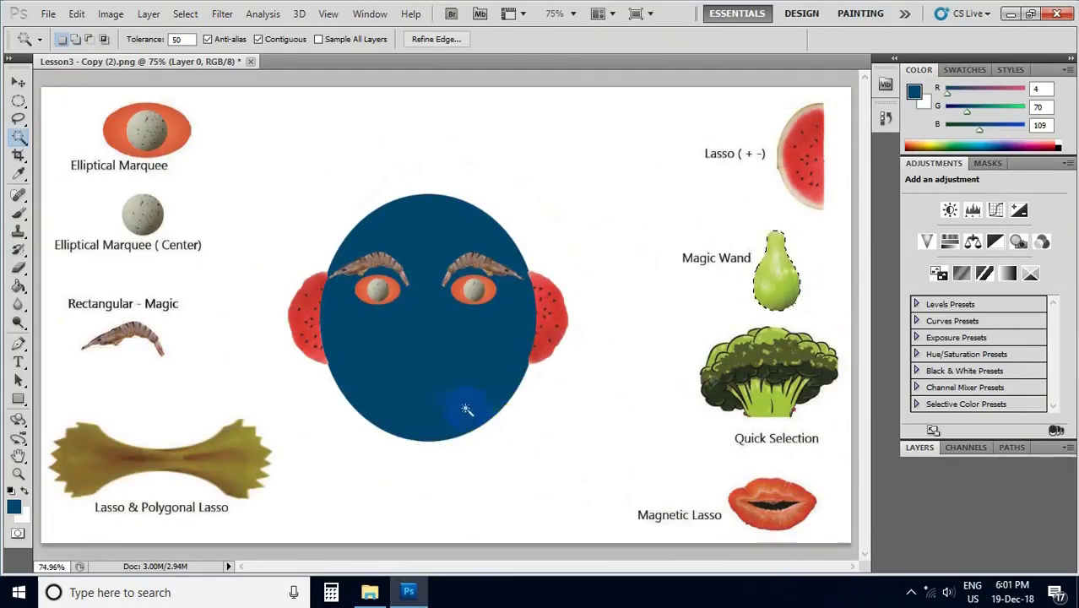
{"action": "left_click", "coordinate": [18, 82]}
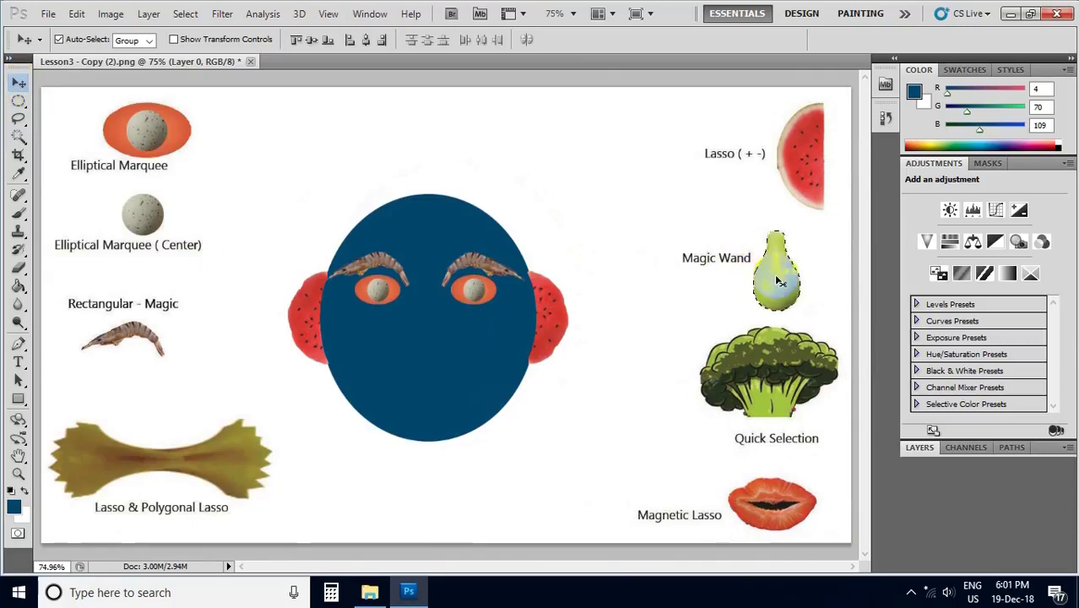
Alt-drag a copy of the selected pear to the centre of the blue oval
{"action": "mouse_move", "coordinate": [779, 280]}
{"action": "left_mouse_down"}
{"action": "mouse_move", "coordinate": [462, 361]}
{"action": "mouse_move", "coordinate": [440, 360]}
{"action": "mouse_move", "coordinate": [430, 341]}
{"action": "left_mouse_up"}
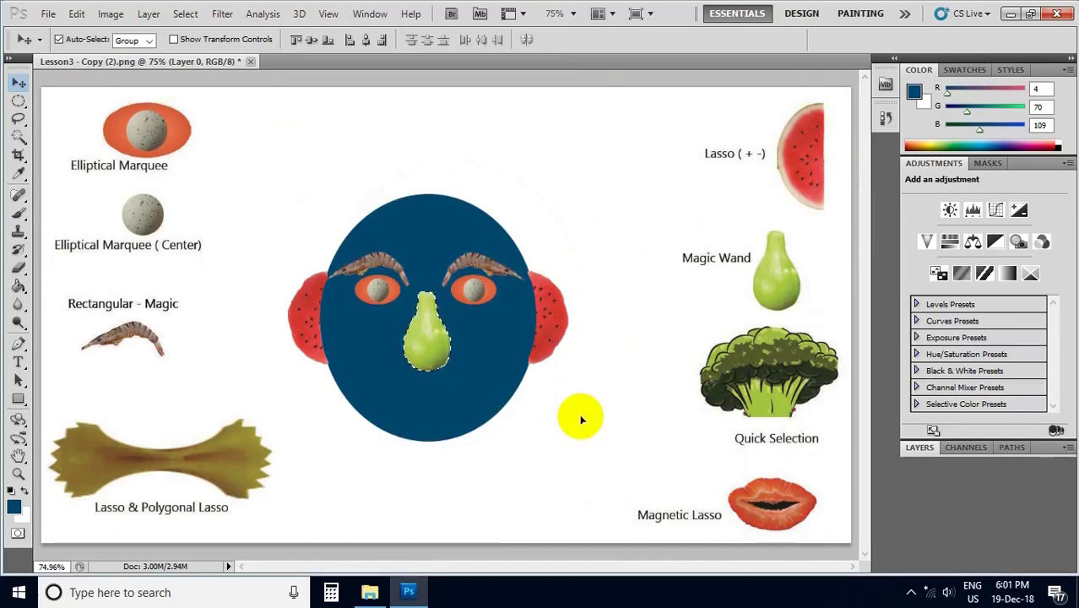
{"action": "left_click", "coordinate": [771, 516]}
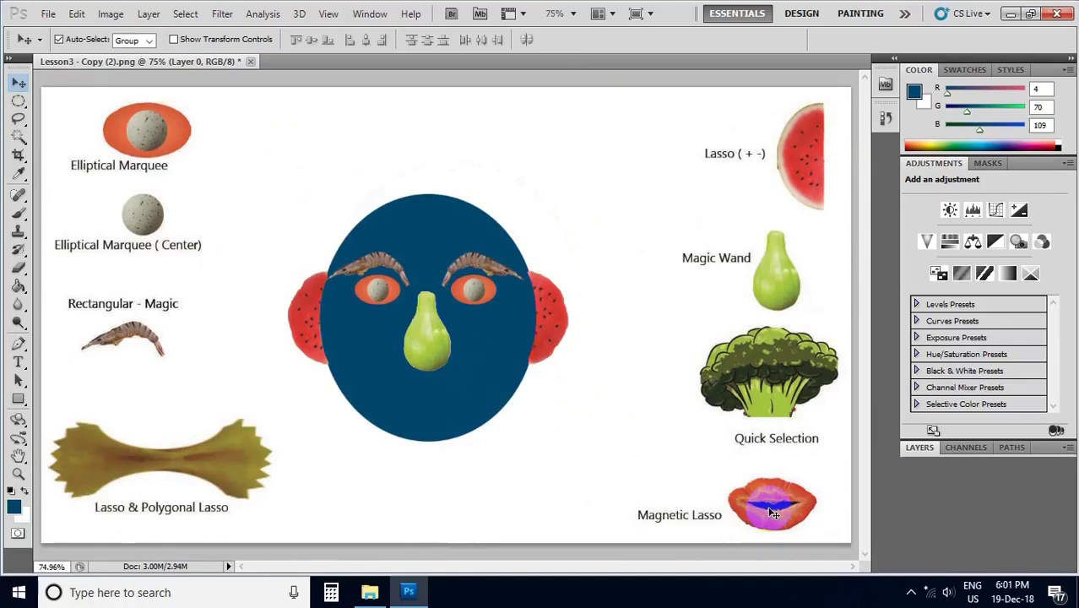
Zoom in and trace the red lips' outline with the Magnetic Lasso, closing at the start
{"action": "key", "text": "z"}
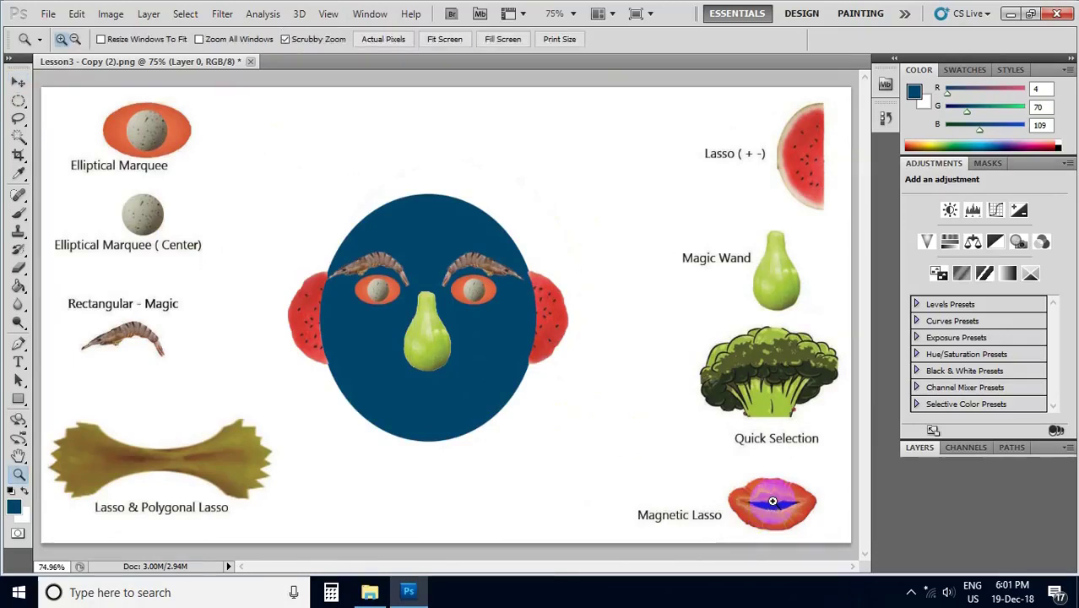
{"action": "left_click", "coordinate": [772, 501]}
{"action": "left_click", "coordinate": [772, 501]}
{"action": "left_click", "coordinate": [772, 507]}
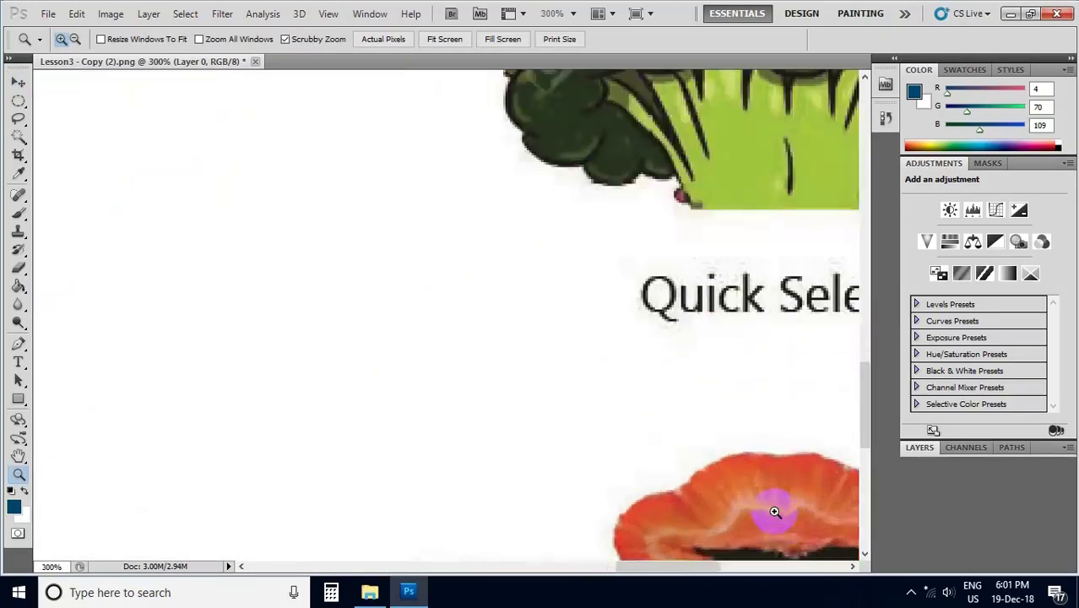
{"action": "left_click_drag", "start_coordinate": [776, 513], "coordinate": [559, 278]}
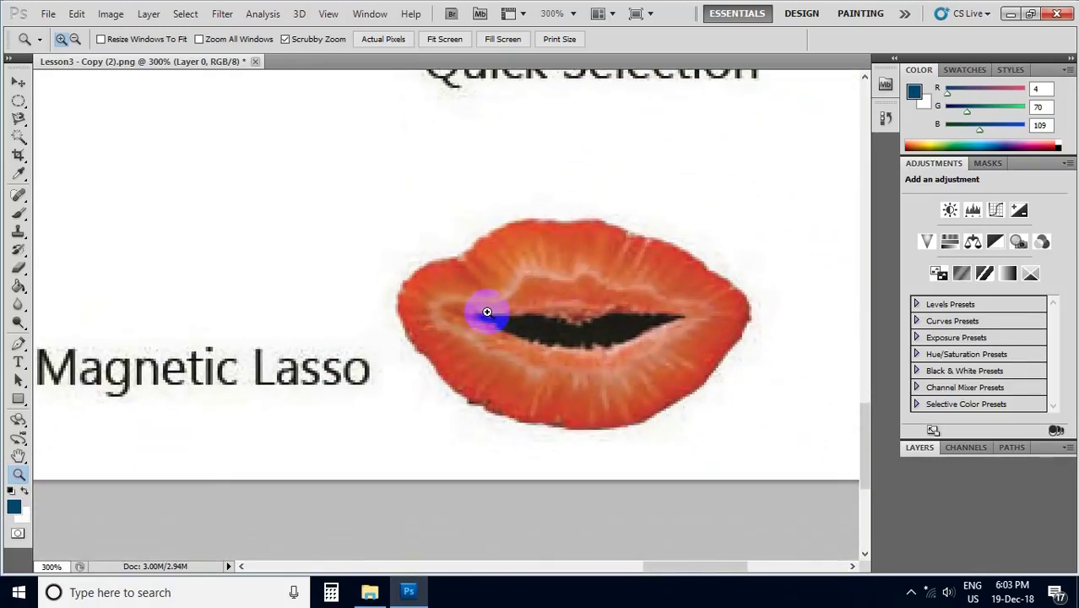
{"action": "left_click", "coordinate": [19, 118]}
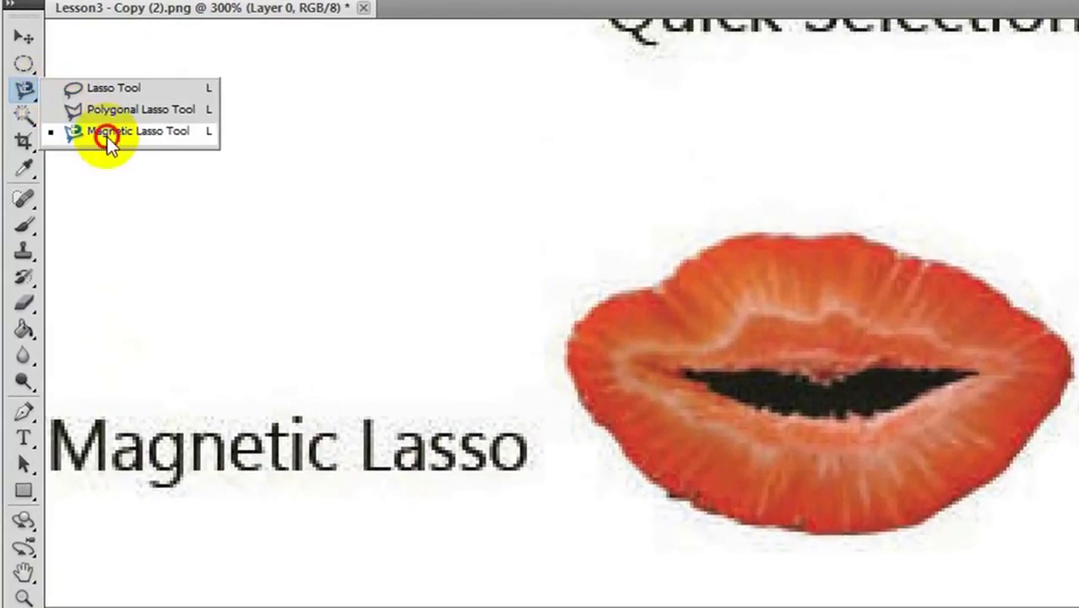
{"action": "left_click", "coordinate": [107, 137]}
{"action": "left_click", "coordinate": [579, 315]}
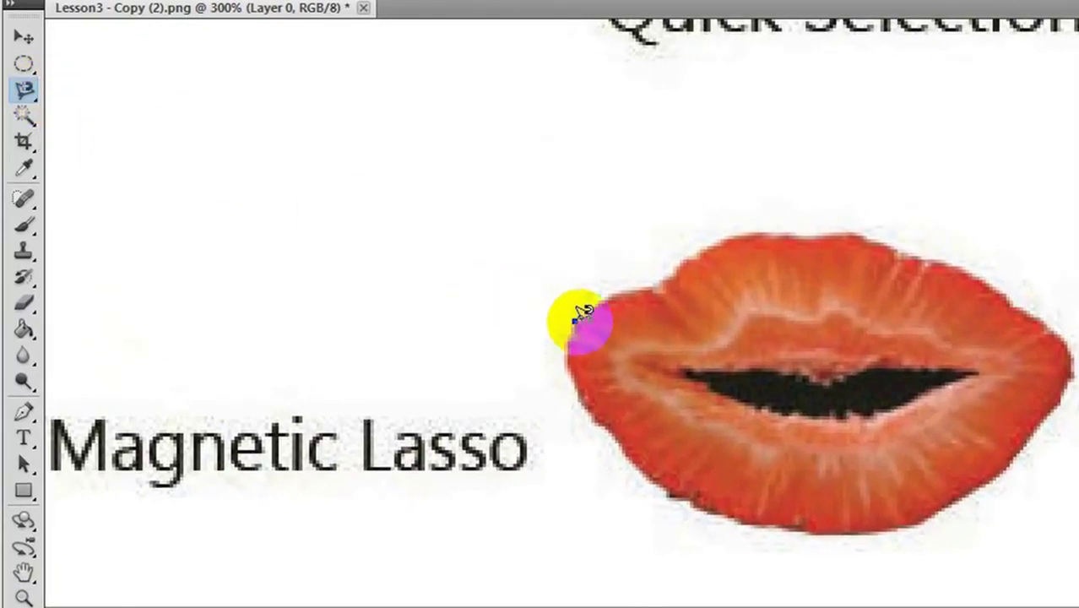
{"action": "mouse_move", "coordinate": [582, 314]}
{"action": "left_mouse_down"}
{"action": "mouse_move", "coordinate": [728, 222]}
{"action": "mouse_move", "coordinate": [762, 220]}
{"action": "mouse_move", "coordinate": [896, 228]}
{"action": "mouse_move", "coordinate": [1036, 294]}
{"action": "mouse_move", "coordinate": [1060, 320]}
{"action": "left_mouse_up"}
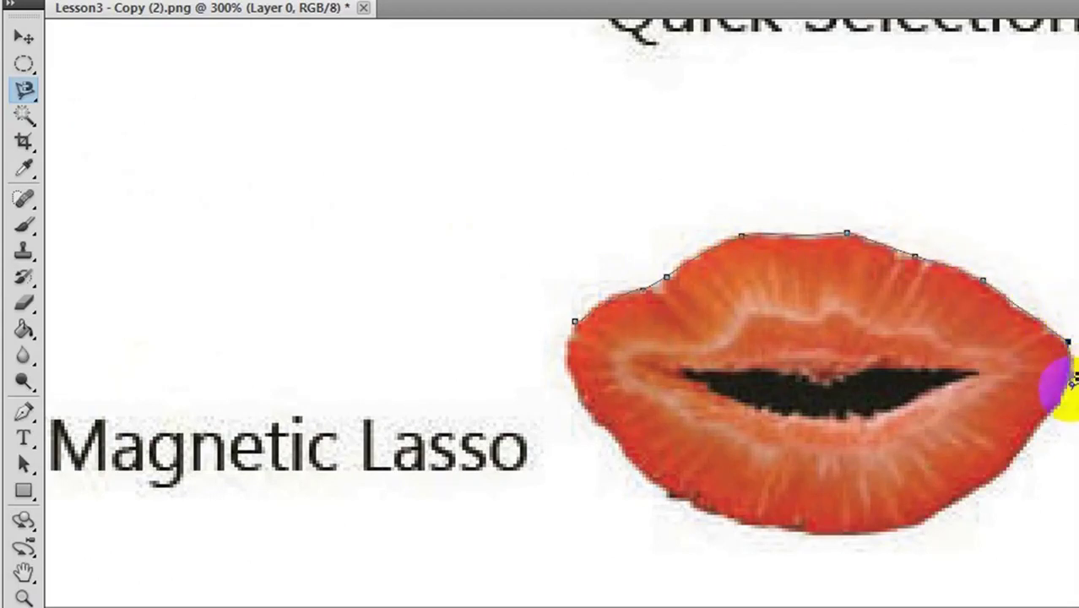
{"action": "mouse_move", "coordinate": [1071, 381]}
{"action": "left_mouse_down"}
{"action": "mouse_move", "coordinate": [1005, 461]}
{"action": "mouse_move", "coordinate": [925, 511]}
{"action": "mouse_move", "coordinate": [877, 522]}
{"action": "mouse_move", "coordinate": [802, 514]}
{"action": "mouse_move", "coordinate": [661, 486]}
{"action": "mouse_move", "coordinate": [602, 434]}
{"action": "mouse_move", "coordinate": [571, 362]}
{"action": "mouse_move", "coordinate": [573, 325]}
{"action": "left_mouse_up"}
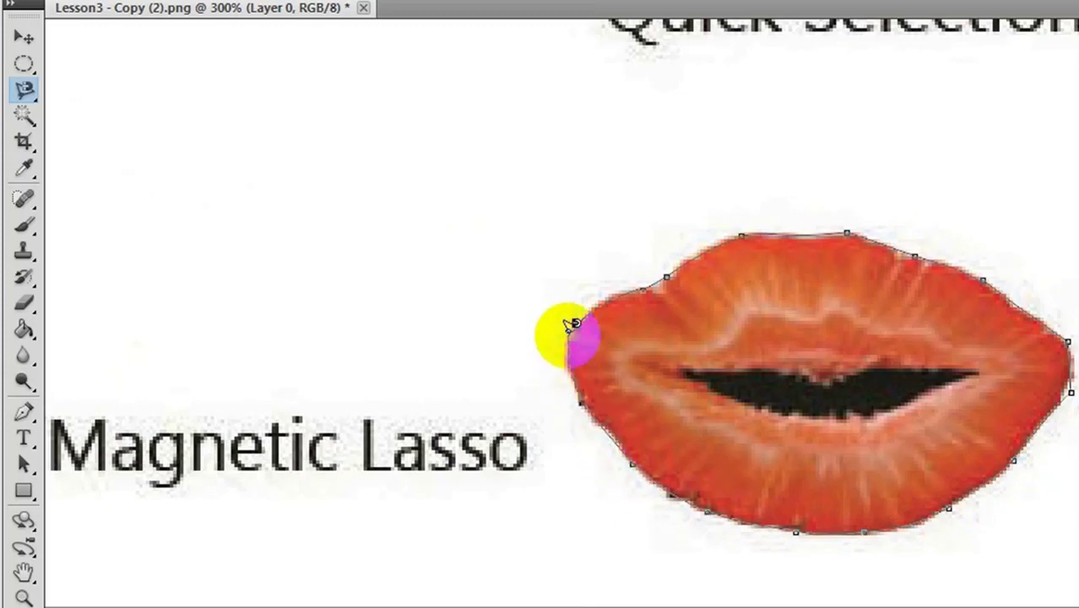
{"action": "left_click", "coordinate": [573, 325]}
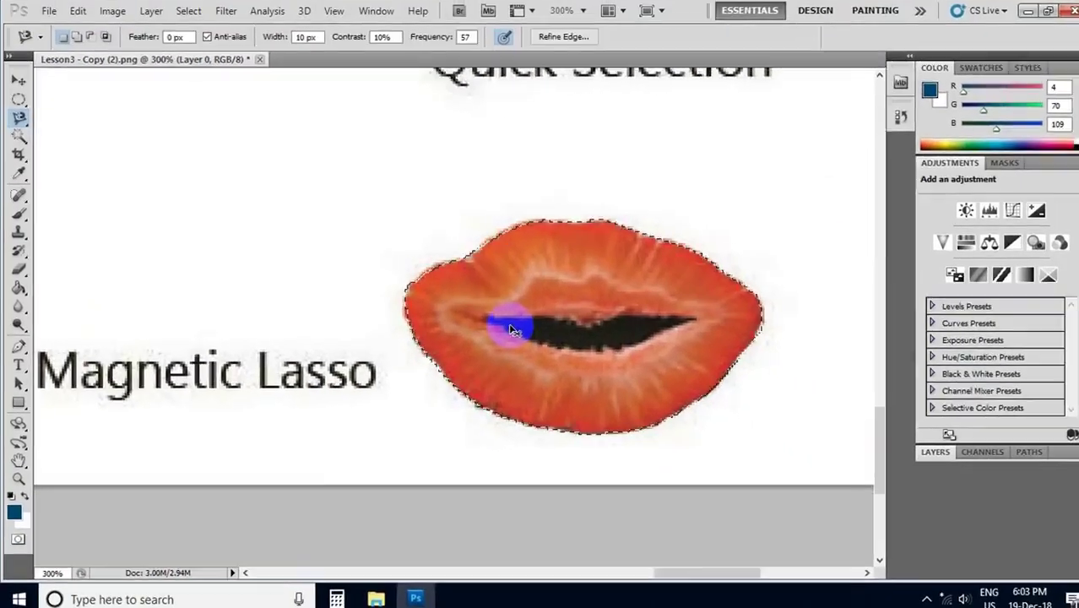
{"action": "key", "text": "ctrl+0"}
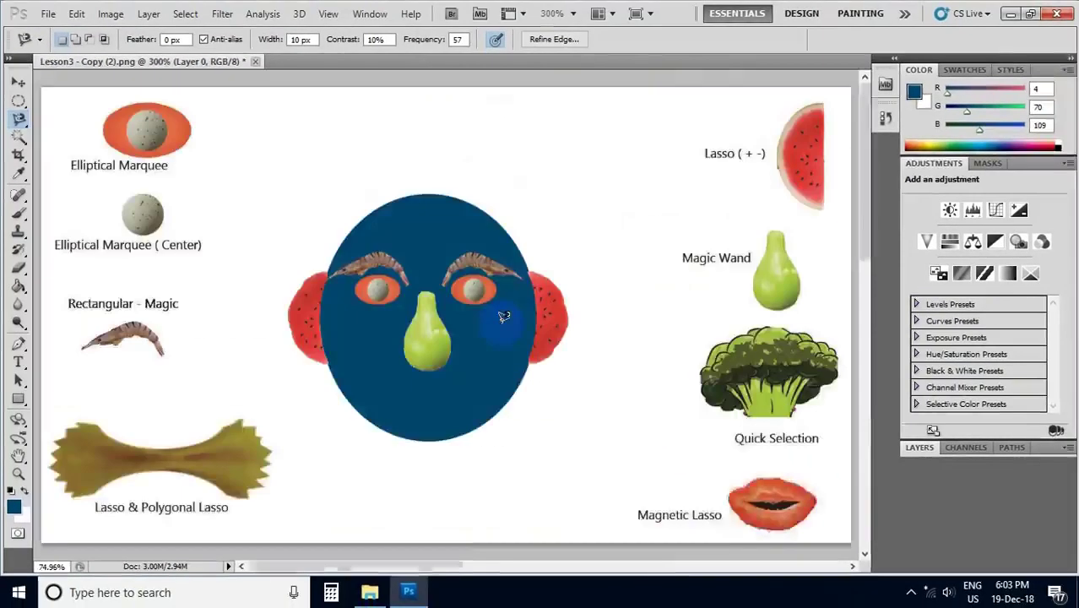
Place a resized copy of the red lips just below the pear nose as the mouth
{"action": "left_click", "coordinate": [18, 87]}
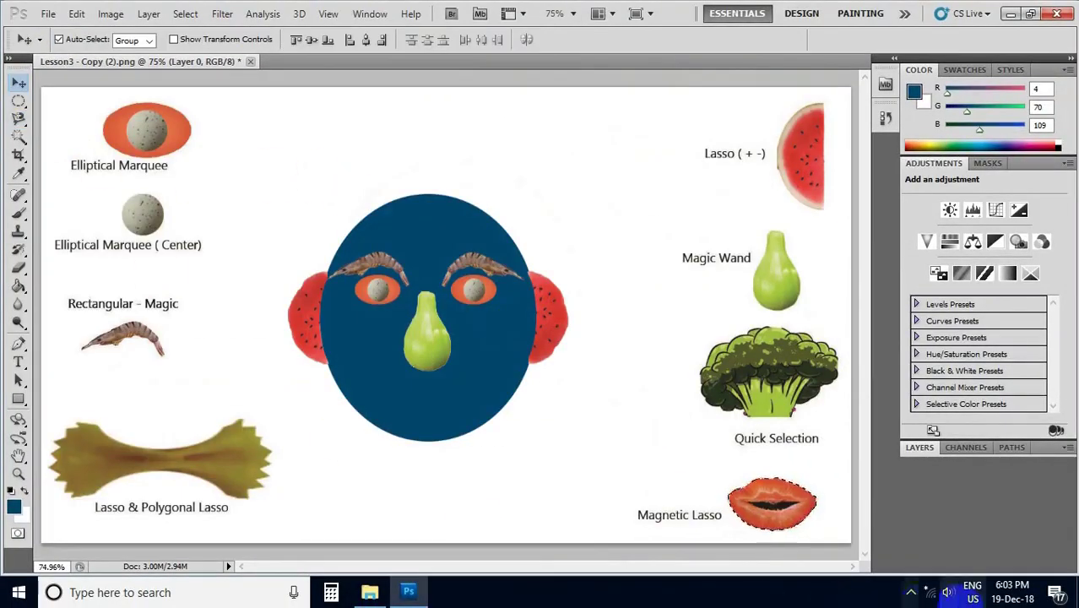
{"action": "left_click", "coordinate": [793, 518]}
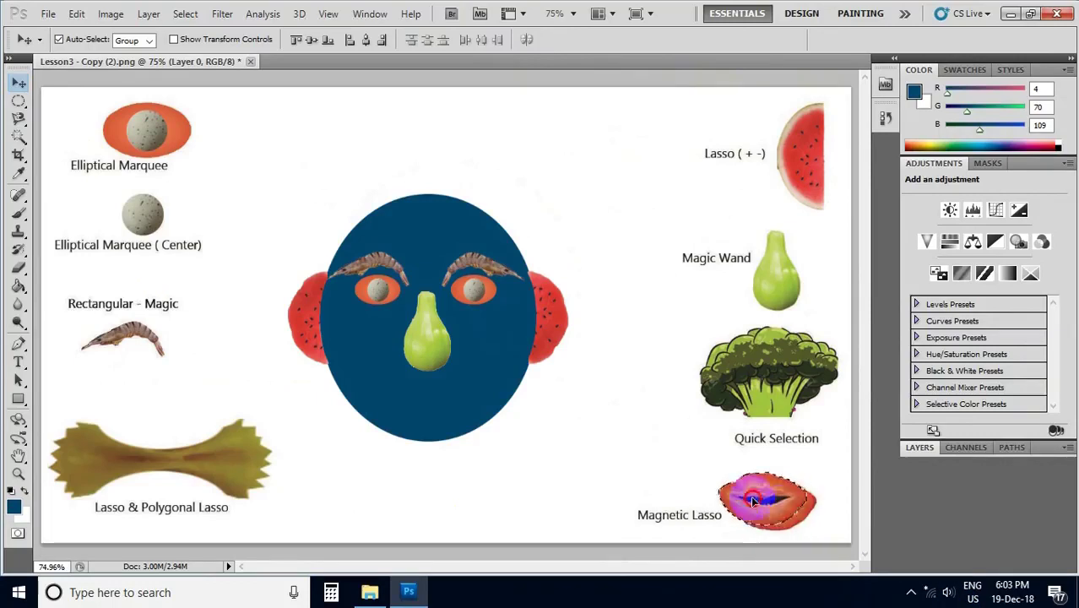
{"action": "left_click_drag", "start_coordinate": [753, 502], "coordinate": [448, 416]}
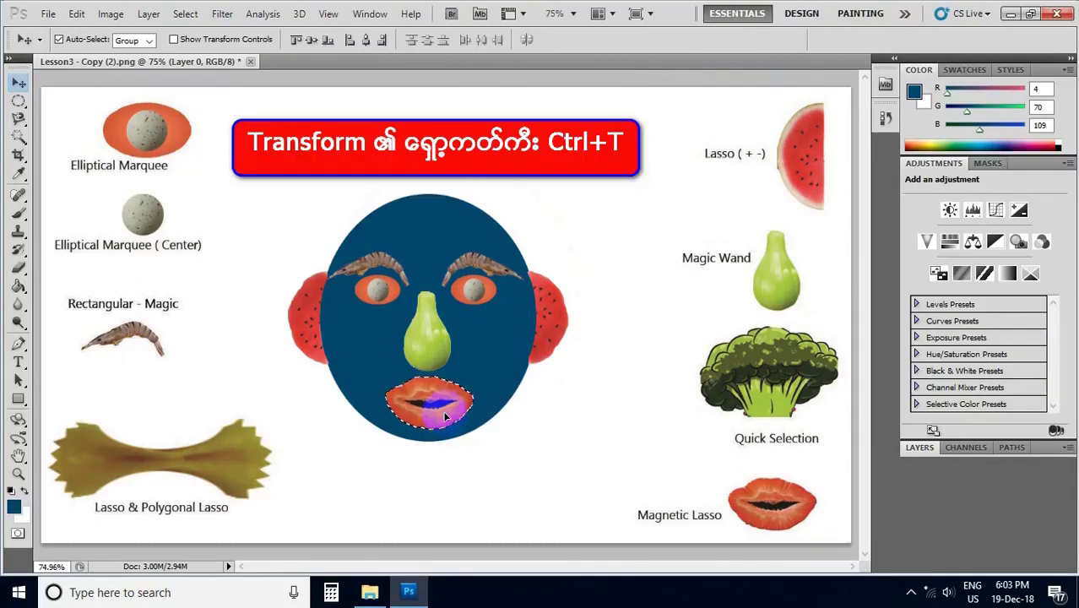
{"action": "key", "text": "ctrl+t"}
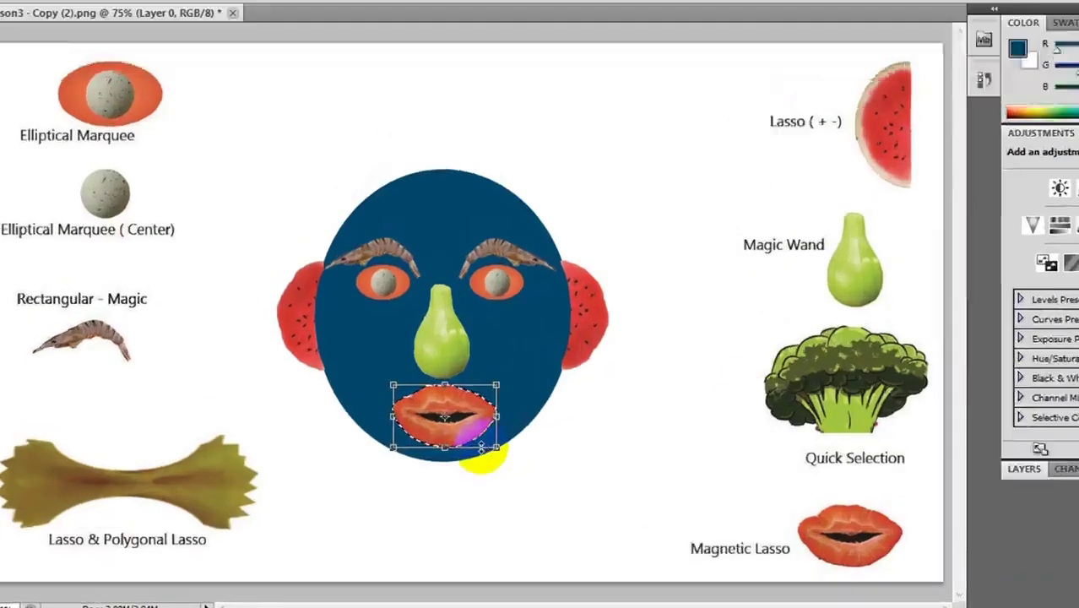
{"action": "left_click_drag", "start_coordinate": [610, 532], "coordinate": [610, 517]}
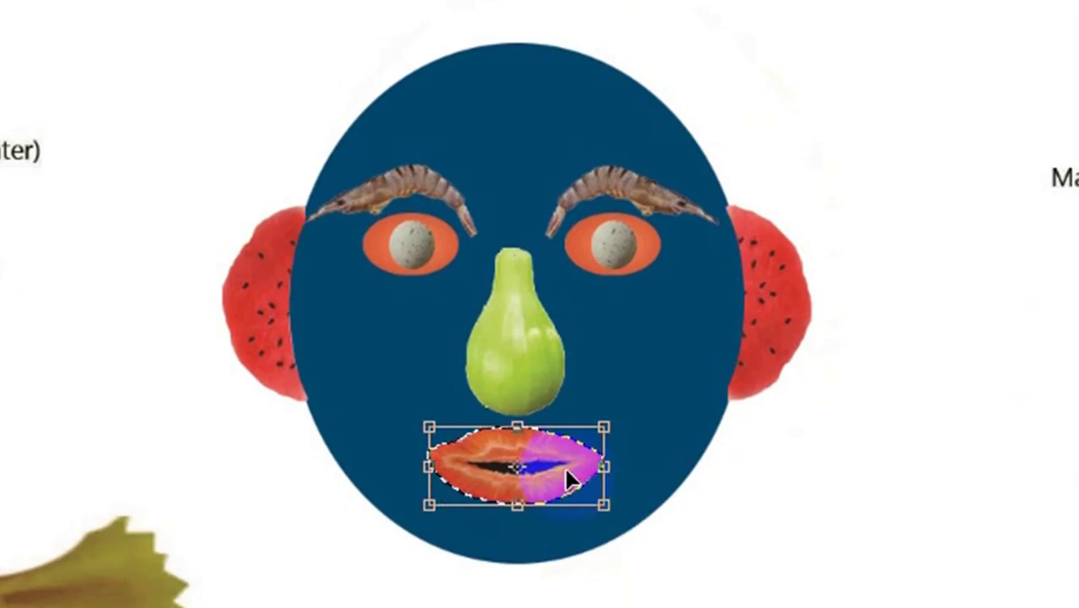
{"action": "mouse_move", "coordinate": [568, 473]}
{"action": "left_mouse_down"}
{"action": "mouse_move", "coordinate": [580, 490]}
{"action": "mouse_move", "coordinate": [575, 483]}
{"action": "left_mouse_up"}
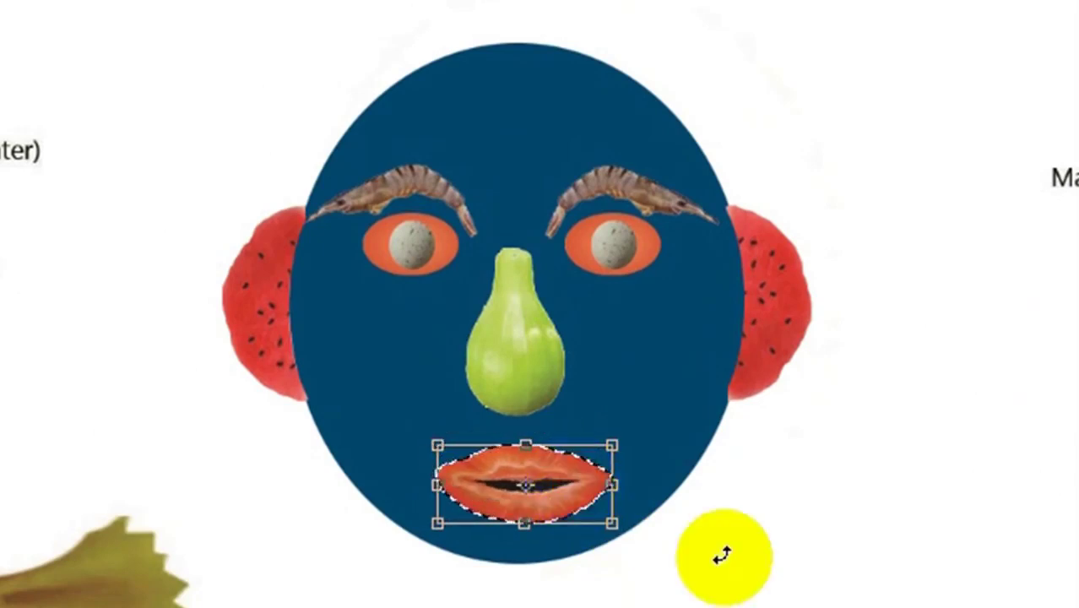
{"action": "key", "text": "Return"}
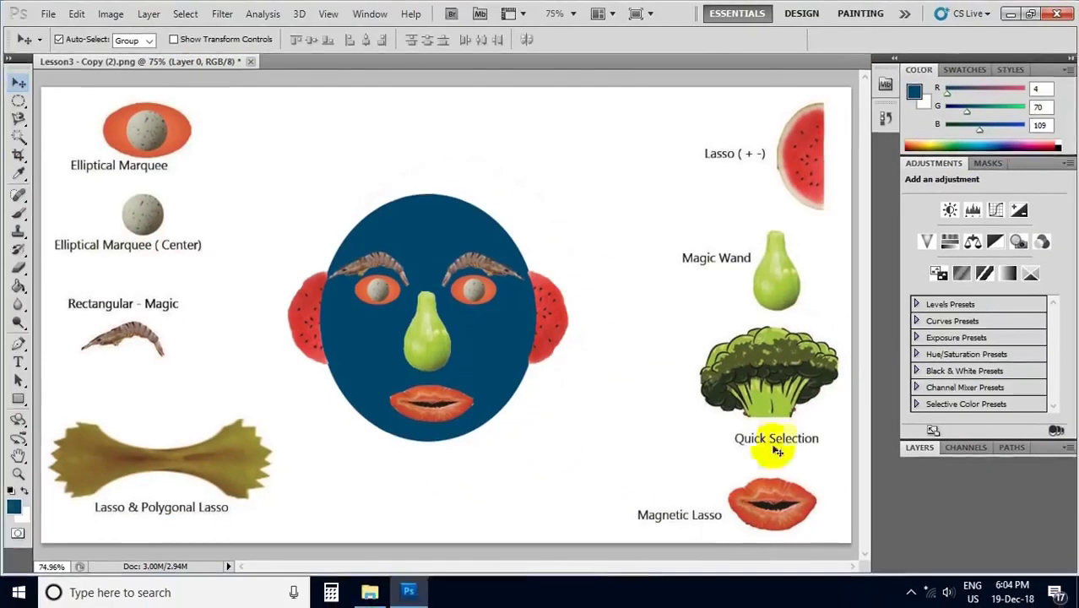
Select the broccoli with Quick Selection and move it onto the top of the face
{"action": "left_click", "coordinate": [772, 386]}
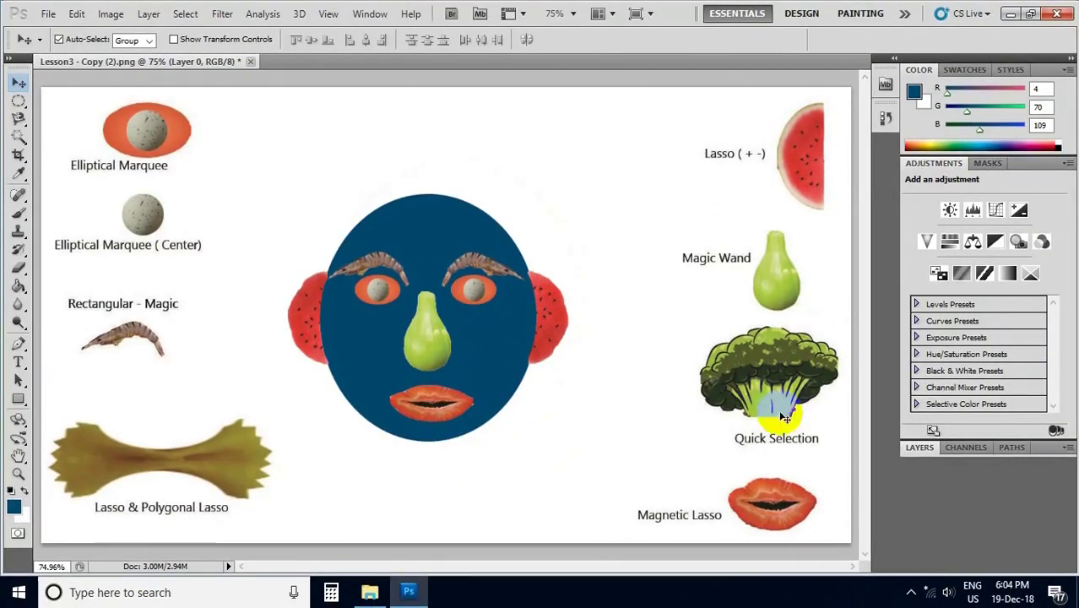
{"action": "left_click", "coordinate": [778, 390]}
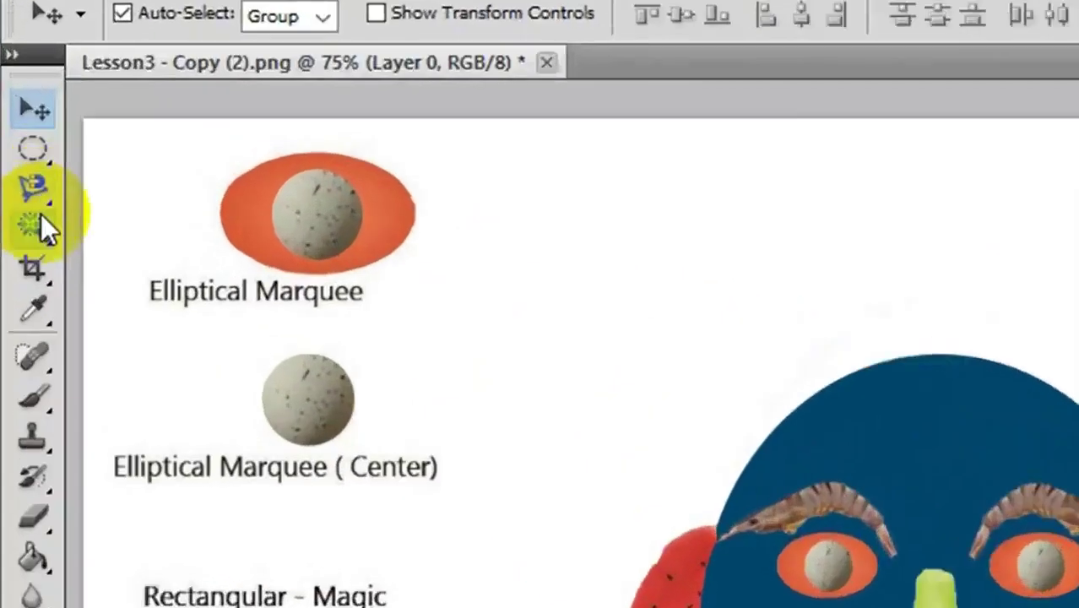
{"action": "left_click", "coordinate": [23, 136]}
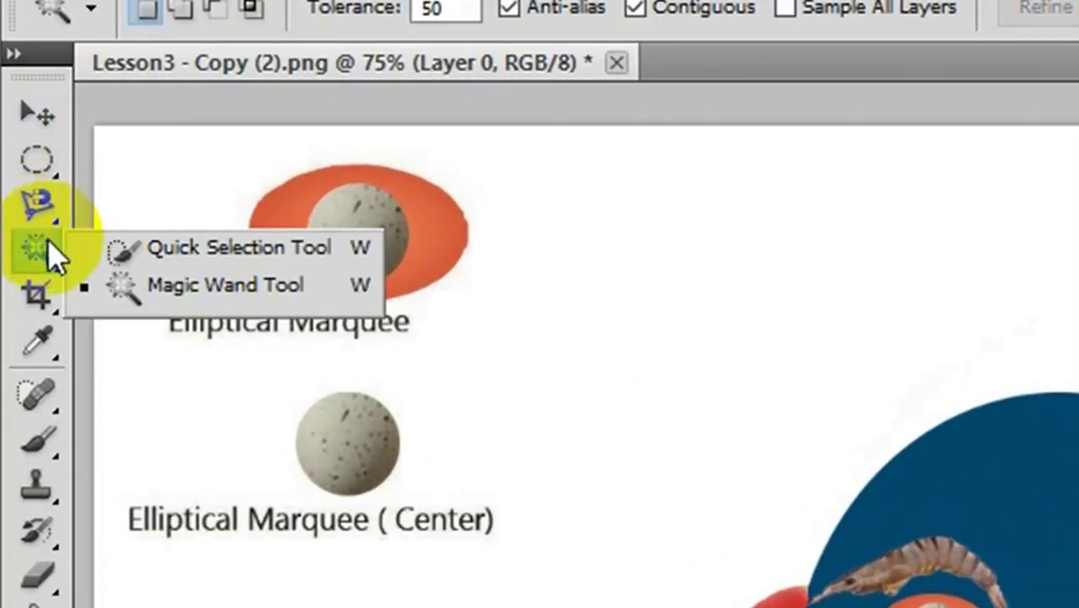
{"action": "left_click", "coordinate": [243, 255]}
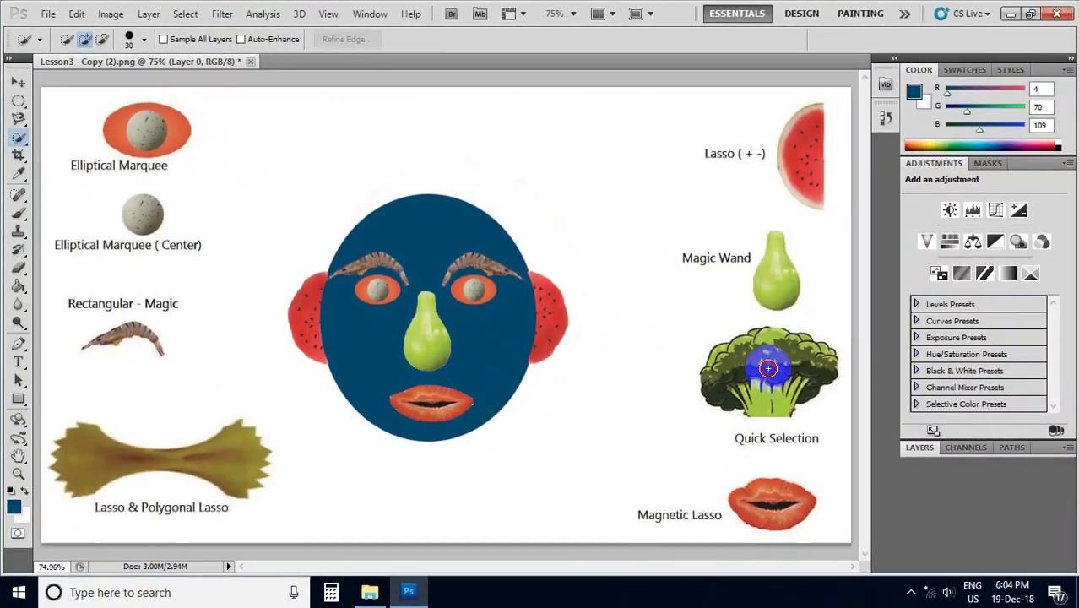
{"action": "mouse_move", "coordinate": [768, 369]}
{"action": "left_mouse_down"}
{"action": "mouse_move", "coordinate": [774, 403]}
{"action": "mouse_move", "coordinate": [765, 371]}
{"action": "left_mouse_up"}
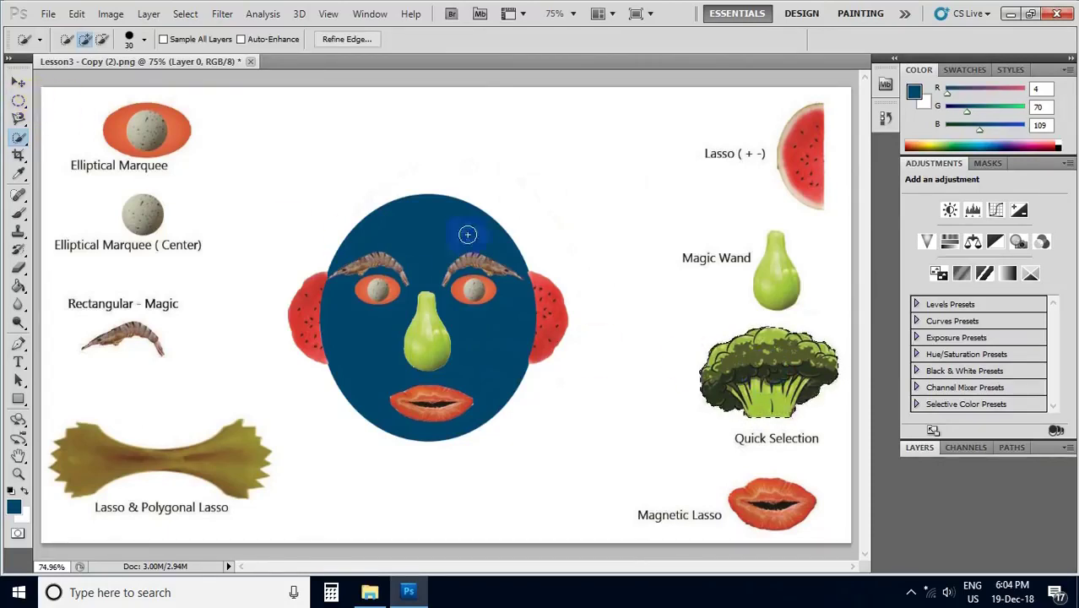
{"action": "left_click", "coordinate": [788, 384]}
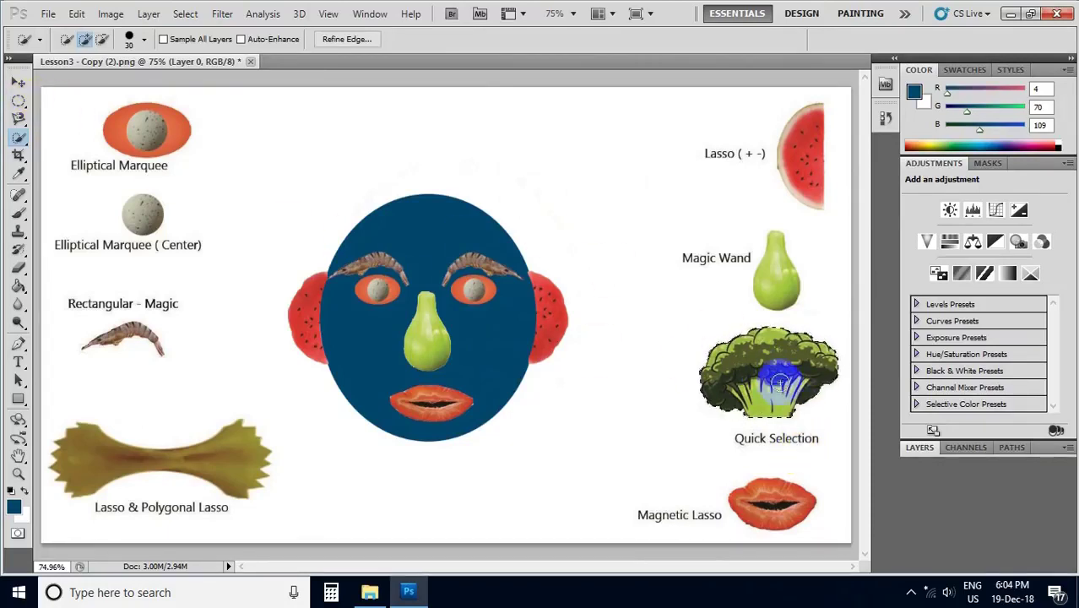
{"action": "key", "text": "v"}
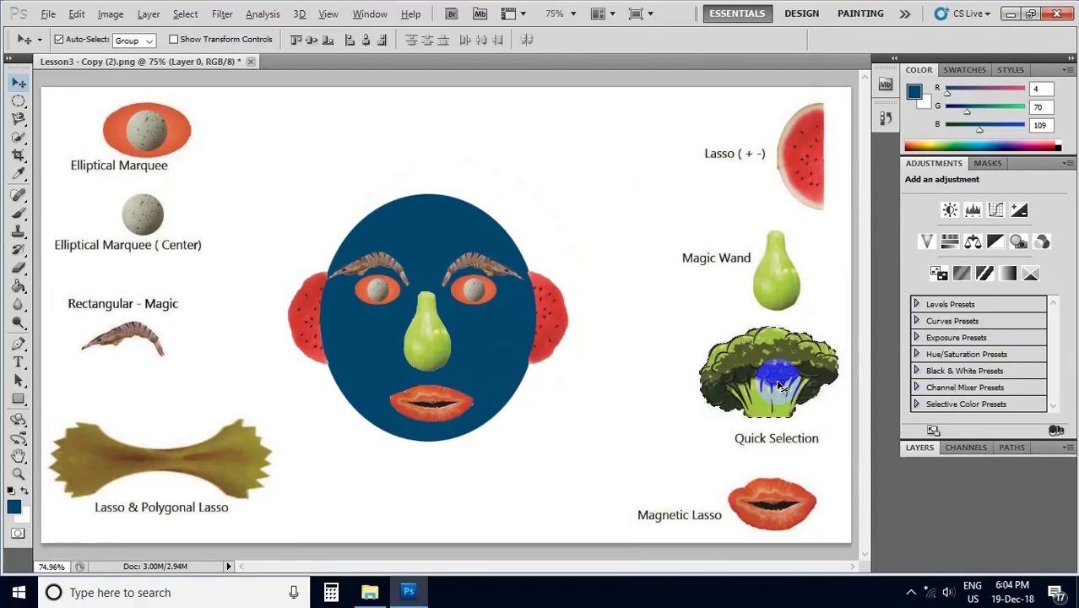
{"action": "left_click_drag", "start_coordinate": [781, 386], "coordinate": [471, 189]}
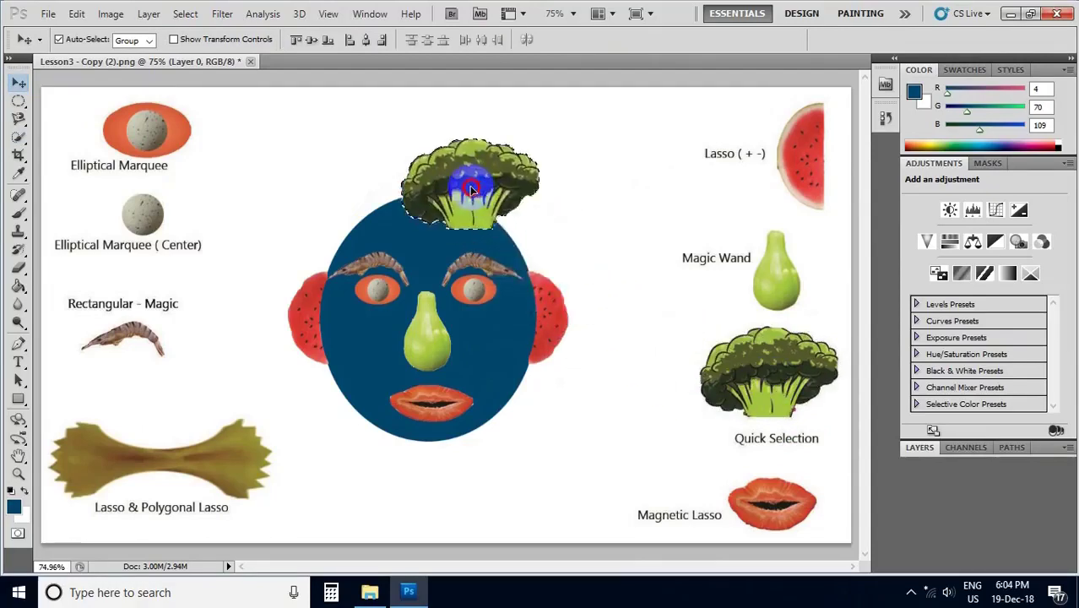
{"action": "left_click_drag", "start_coordinate": [471, 190], "coordinate": [442, 162]}
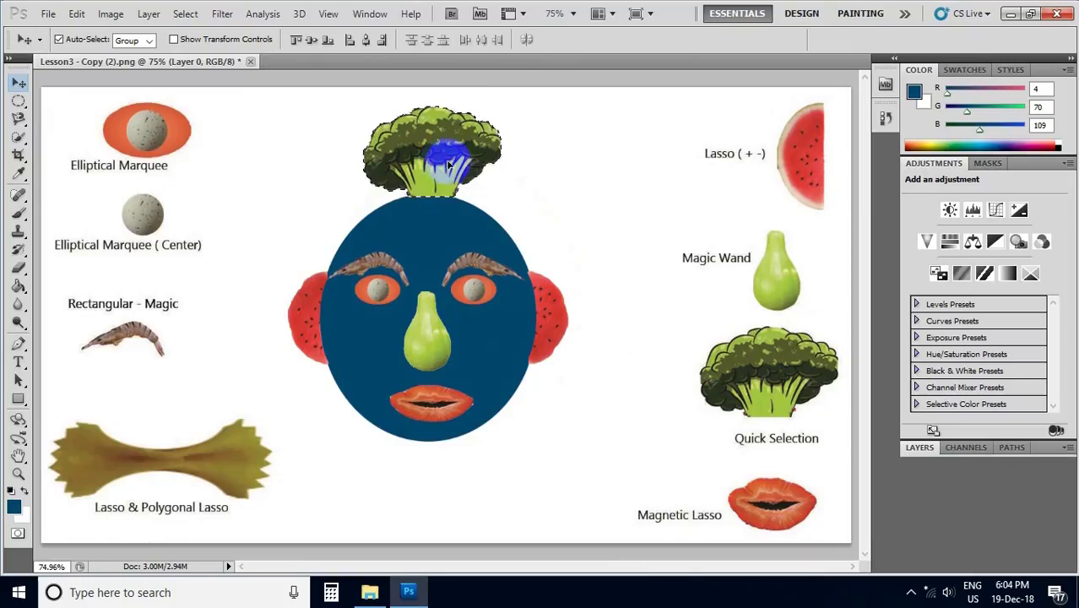
Widen the broccoli to about 167%, centre it on the head, then deselect
{"action": "key", "text": "ctrl+t"}
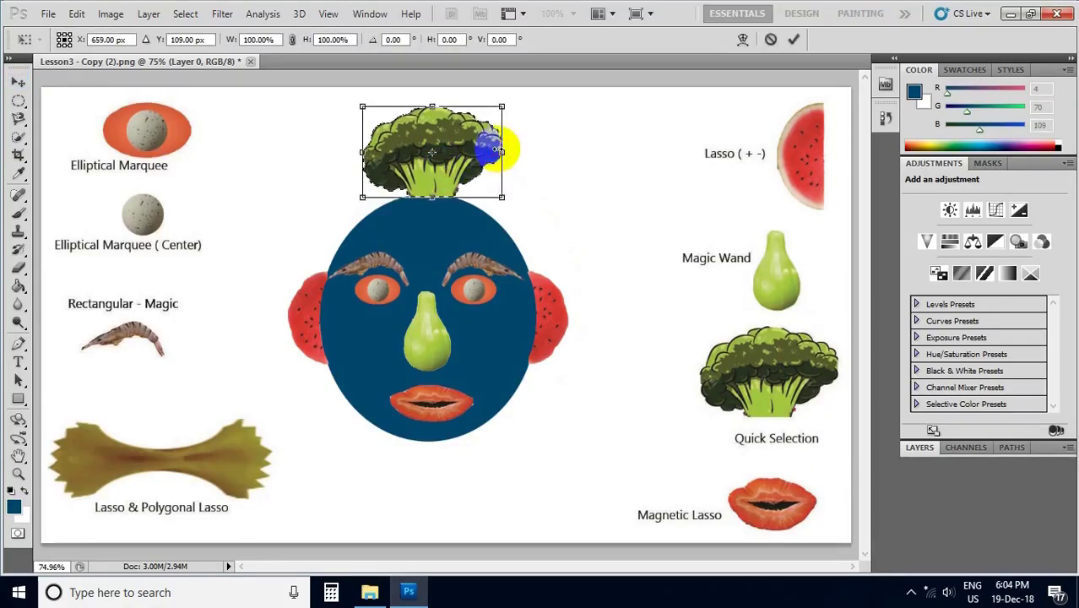
{"action": "left_click_drag", "start_coordinate": [502, 152], "coordinate": [598, 160]}
{"action": "left_click_drag", "start_coordinate": [519, 165], "coordinate": [473, 169]}
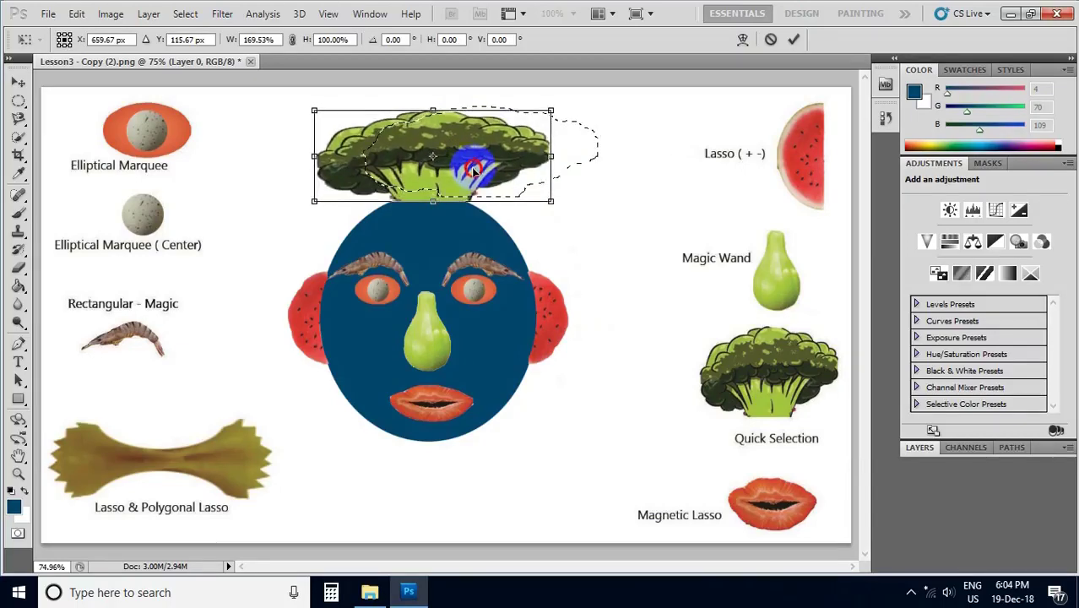
{"action": "left_click_drag", "start_coordinate": [473, 169], "coordinate": [473, 171]}
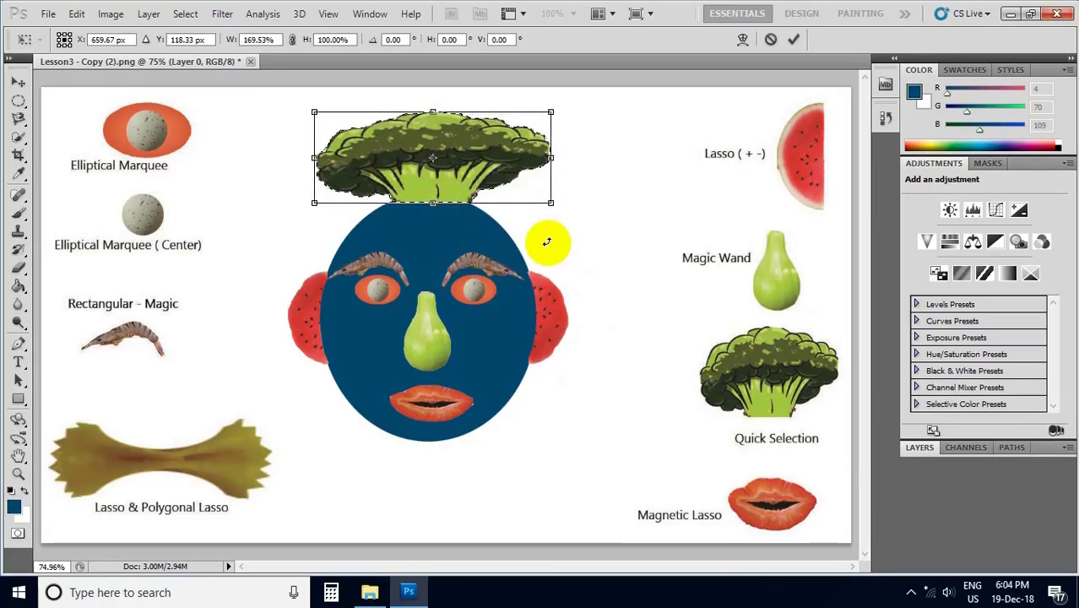
{"action": "key", "text": "Return"}
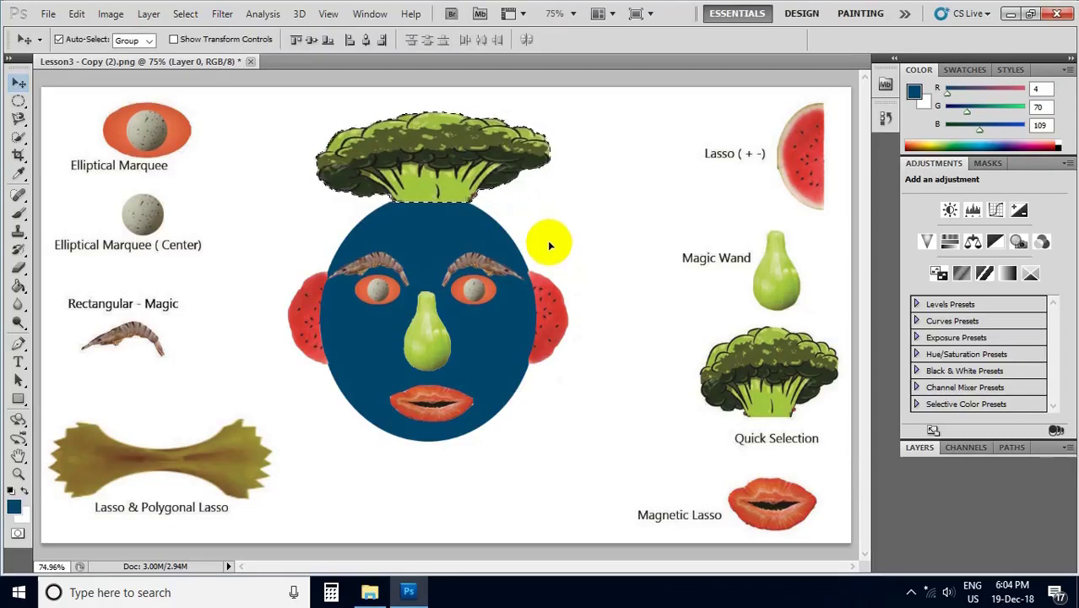
{"action": "key", "text": "ctrl+d"}
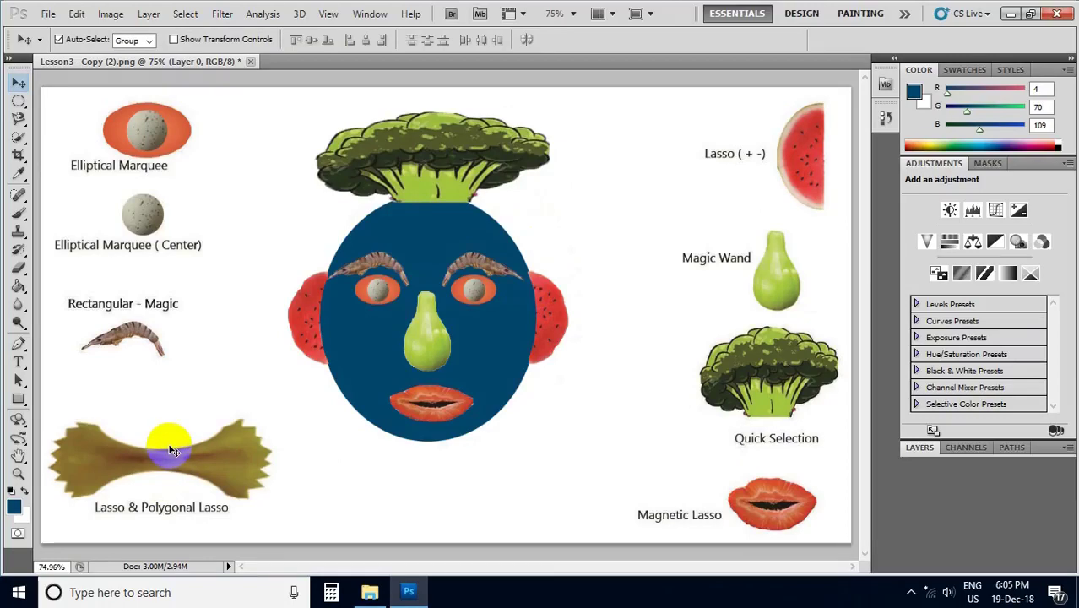
Zoom to 200% on the bow-tie pasta and pan it fully into view
{"action": "key", "text": "z"}
{"action": "left_click", "coordinate": [159, 442]}
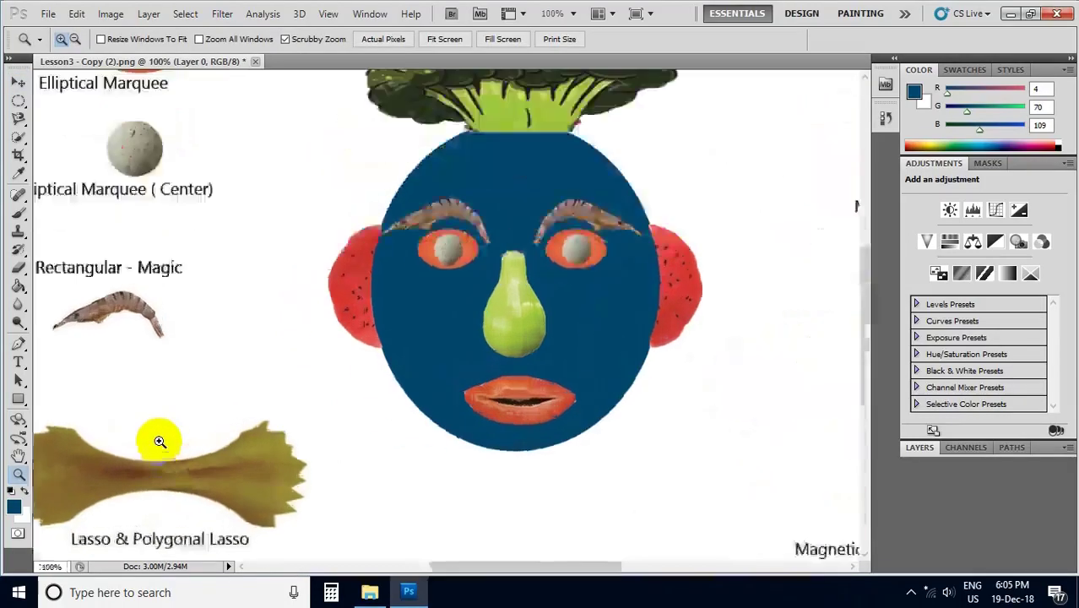
{"action": "left_click", "coordinate": [160, 442]}
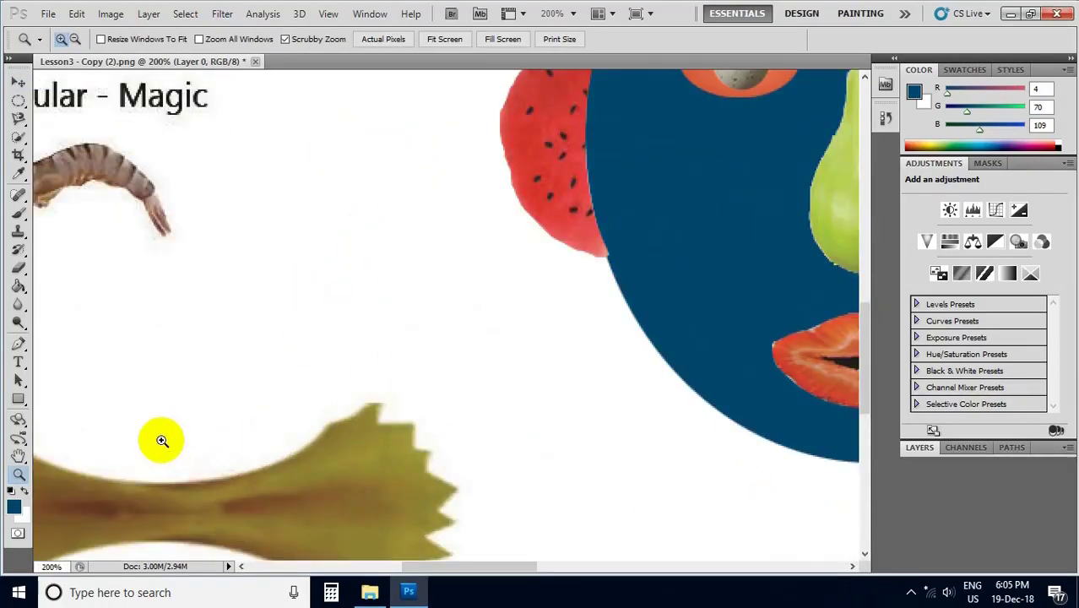
{"action": "mouse_move", "coordinate": [162, 440]}
{"action": "left_mouse_down"}
{"action": "mouse_move", "coordinate": [381, 342]}
{"action": "mouse_move", "coordinate": [422, 289]}
{"action": "mouse_move", "coordinate": [397, 202]}
{"action": "mouse_move", "coordinate": [380, 185]}
{"action": "left_mouse_up"}
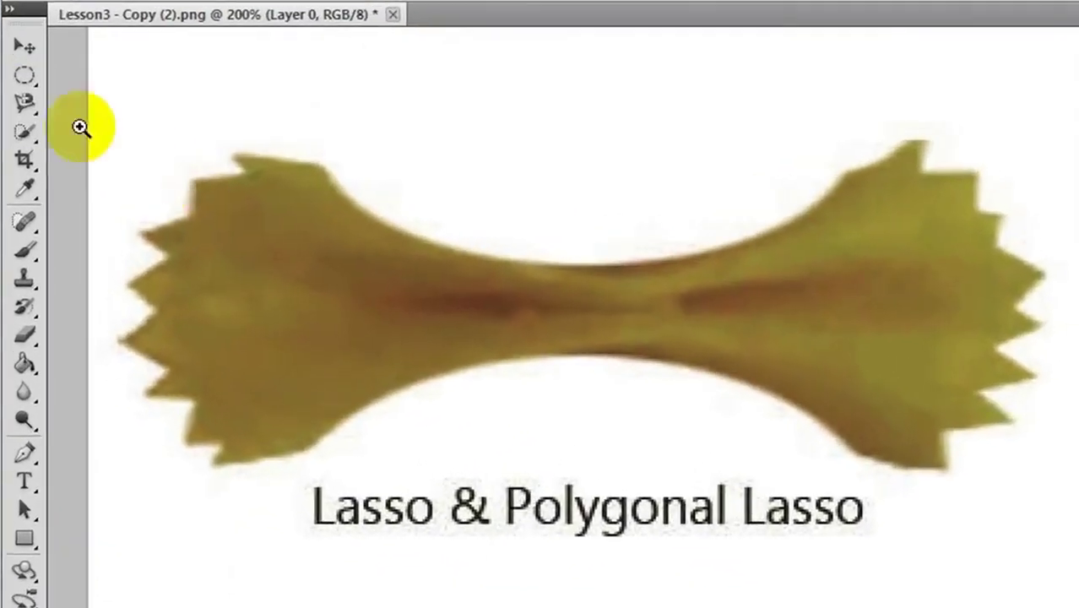
Trace the pasta's top and right edges with the Lasso tool
{"action": "left_click", "coordinate": [24, 102]}
{"action": "left_click", "coordinate": [95, 104]}
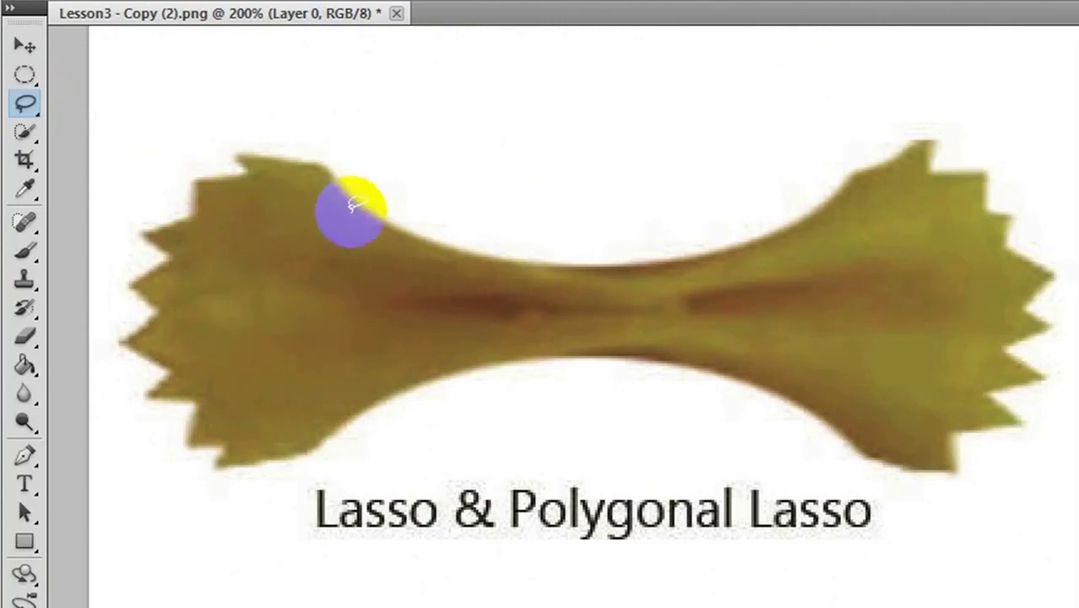
{"action": "mouse_move", "coordinate": [348, 203]}
{"action": "left_mouse_down"}
{"action": "mouse_move", "coordinate": [331, 163]}
{"action": "mouse_move", "coordinate": [310, 155]}
{"action": "mouse_move", "coordinate": [337, 173]}
{"action": "mouse_move", "coordinate": [320, 164]}
{"action": "mouse_move", "coordinate": [356, 212]}
{"action": "mouse_move", "coordinate": [429, 245]}
{"action": "mouse_move", "coordinate": [607, 268]}
{"action": "mouse_move", "coordinate": [769, 254]}
{"action": "mouse_move", "coordinate": [617, 212]}
{"action": "mouse_move", "coordinate": [552, 174]}
{"action": "mouse_move", "coordinate": [596, 143]}
{"action": "left_mouse_up"}
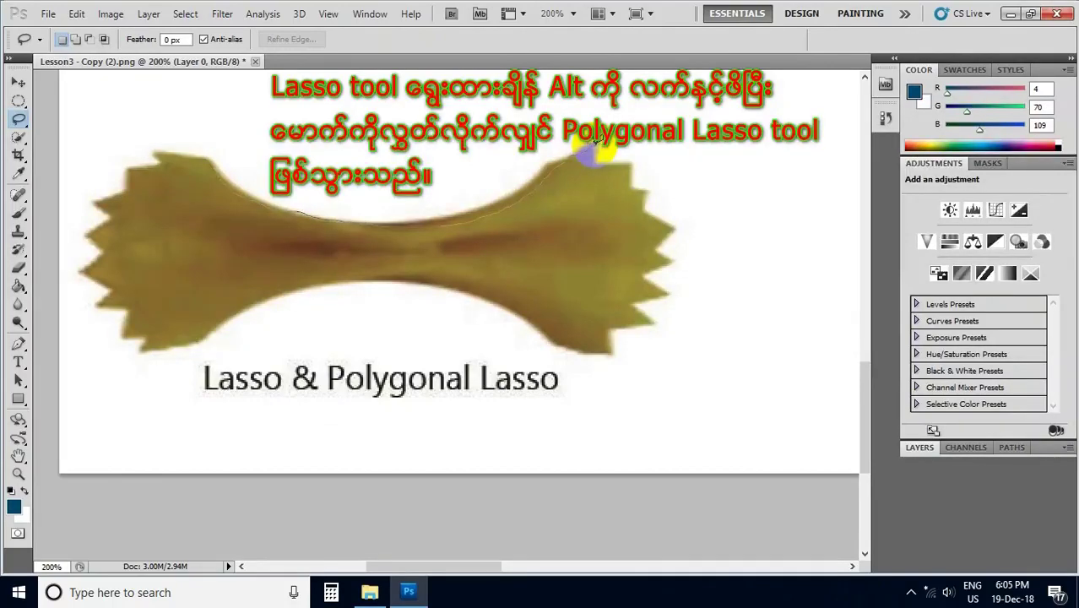
{"action": "mouse_move", "coordinate": [596, 142]}
{"action": "left_mouse_down"}
{"action": "mouse_move", "coordinate": [631, 190]}
{"action": "mouse_move", "coordinate": [650, 186]}
{"action": "mouse_move", "coordinate": [642, 205]}
{"action": "mouse_move", "coordinate": [673, 218]}
{"action": "mouse_move", "coordinate": [657, 246]}
{"action": "mouse_move", "coordinate": [673, 256]}
{"action": "mouse_move", "coordinate": [645, 272]}
{"action": "mouse_move", "coordinate": [660, 279]}
{"action": "mouse_move", "coordinate": [633, 302]}
{"action": "mouse_move", "coordinate": [653, 316]}
{"action": "mouse_move", "coordinate": [615, 319]}
{"action": "mouse_move", "coordinate": [602, 339]}
{"action": "mouse_move", "coordinate": [610, 345]}
{"action": "mouse_move", "coordinate": [591, 354]}
{"action": "mouse_move", "coordinate": [564, 345]}
{"action": "left_mouse_up"}
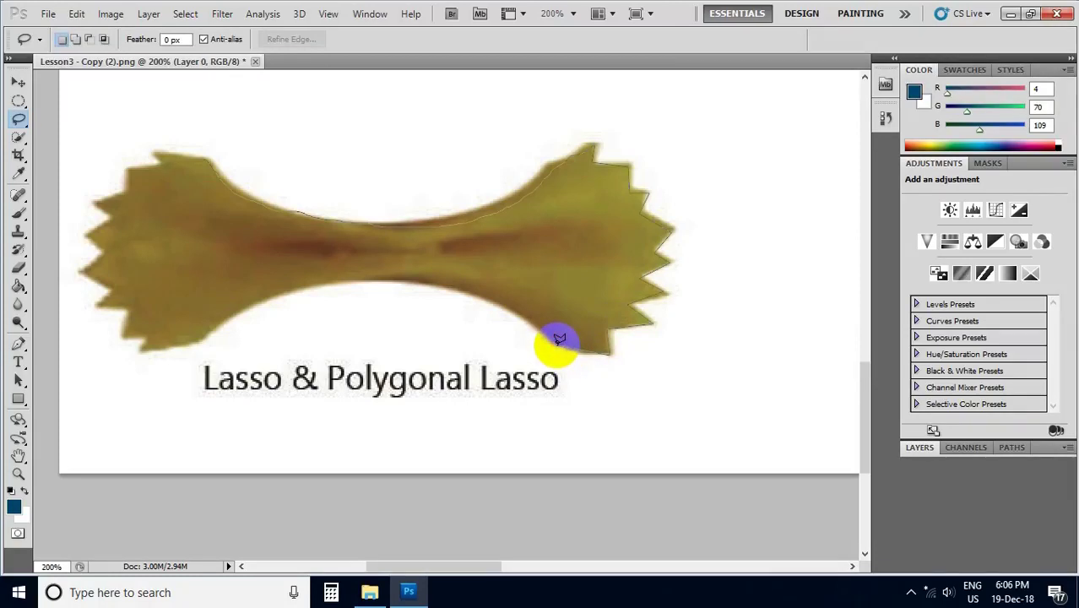
{"action": "left_click", "coordinate": [558, 342]}
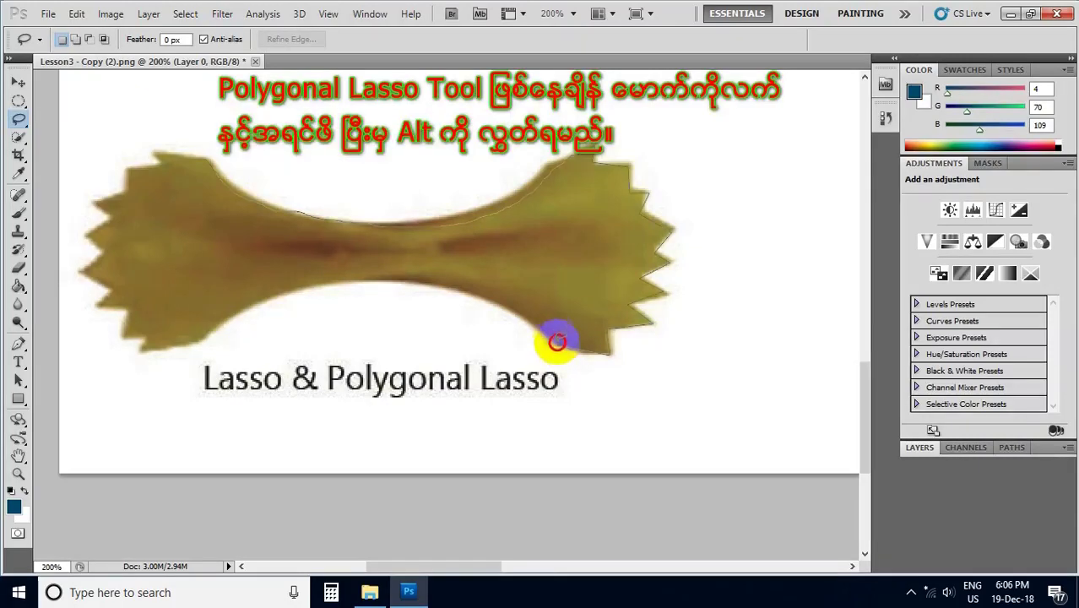
Trace the pasta's lower and upper-left edges and close the lasso loop around it
{"action": "mouse_move", "coordinate": [558, 342]}
{"action": "left_mouse_down"}
{"action": "mouse_move", "coordinate": [491, 297]}
{"action": "mouse_move", "coordinate": [368, 272]}
{"action": "mouse_move", "coordinate": [251, 302]}
{"action": "mouse_move", "coordinate": [181, 341]}
{"action": "mouse_move", "coordinate": [136, 348]}
{"action": "left_mouse_up"}
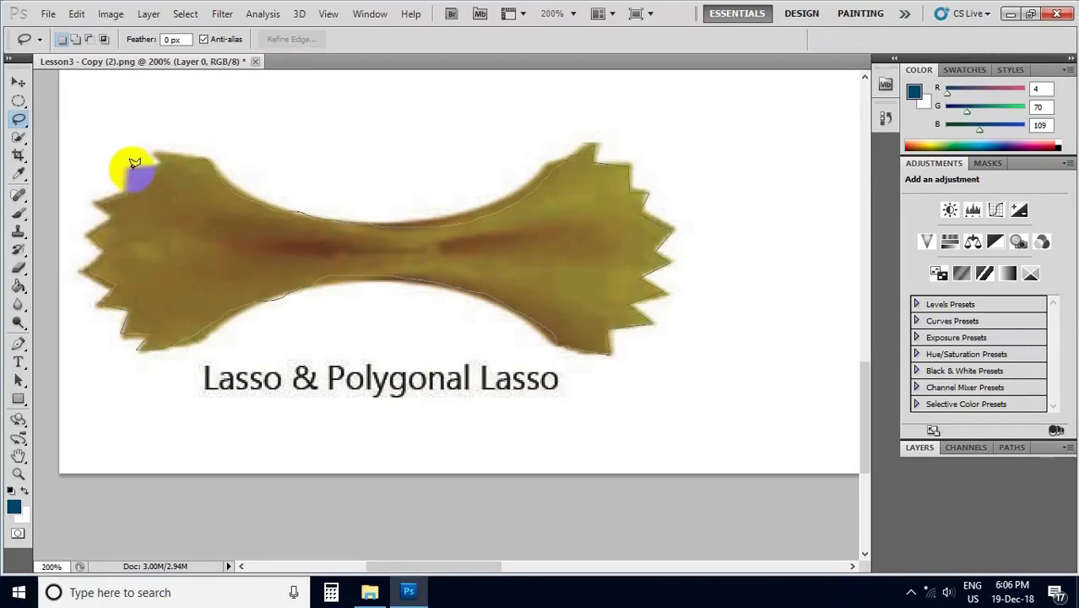
{"action": "left_click_drag", "start_coordinate": [131, 165], "coordinate": [205, 155]}
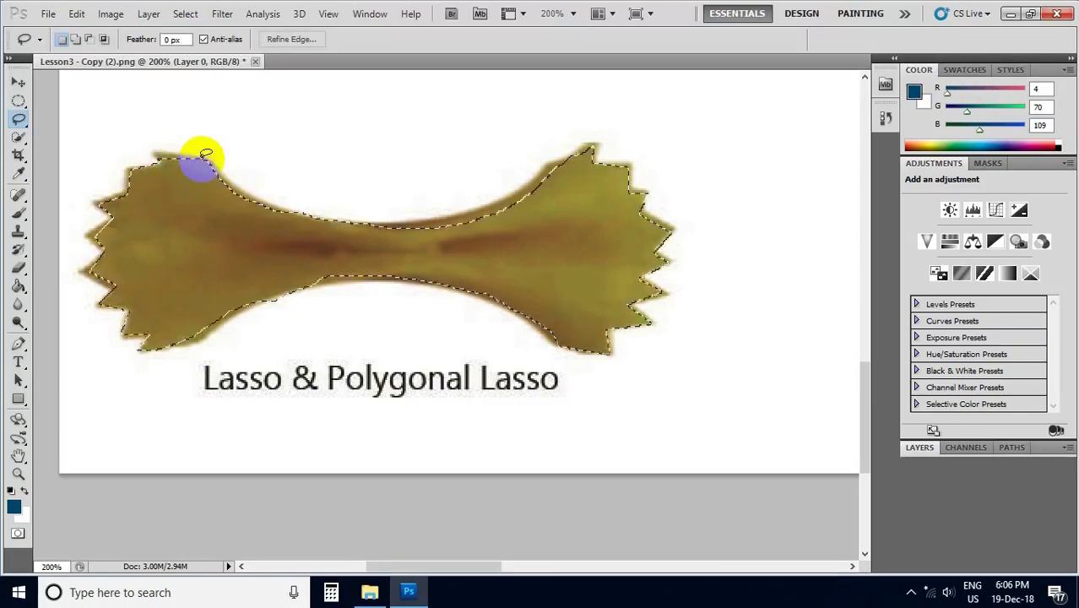
{"action": "mouse_move", "coordinate": [288, 294]}
{"action": "left_mouse_down"}
{"action": "mouse_move", "coordinate": [329, 280]}
{"action": "mouse_move", "coordinate": [373, 294]}
{"action": "left_mouse_up"}
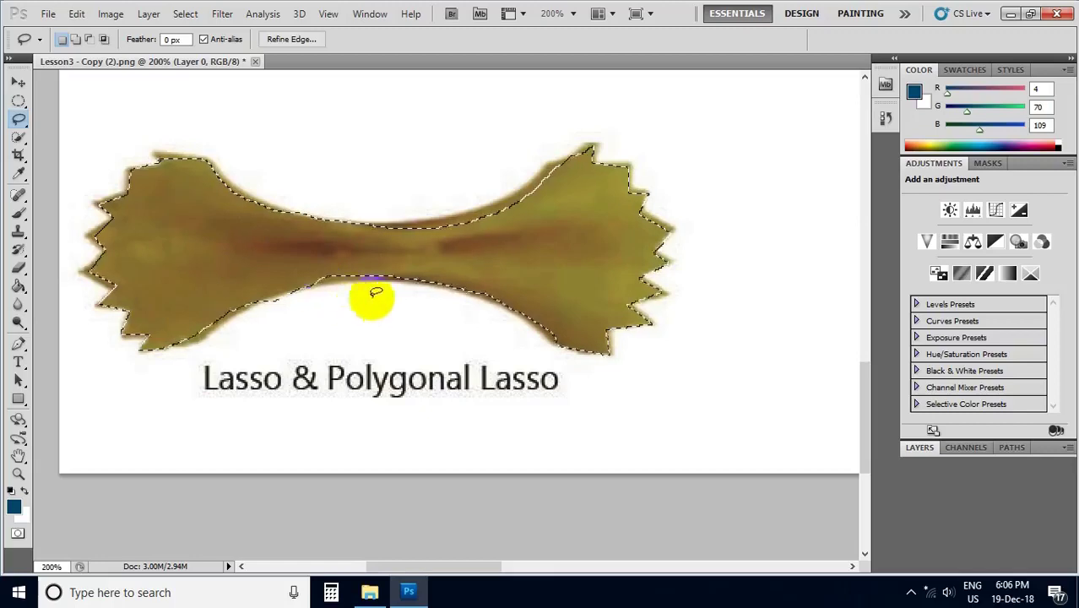
{"action": "mouse_move", "coordinate": [277, 272]}
{"action": "left_mouse_down"}
{"action": "mouse_move", "coordinate": [351, 281]}
{"action": "mouse_move", "coordinate": [272, 309]}
{"action": "mouse_move", "coordinate": [314, 272]}
{"action": "mouse_move", "coordinate": [329, 279]}
{"action": "left_mouse_up"}
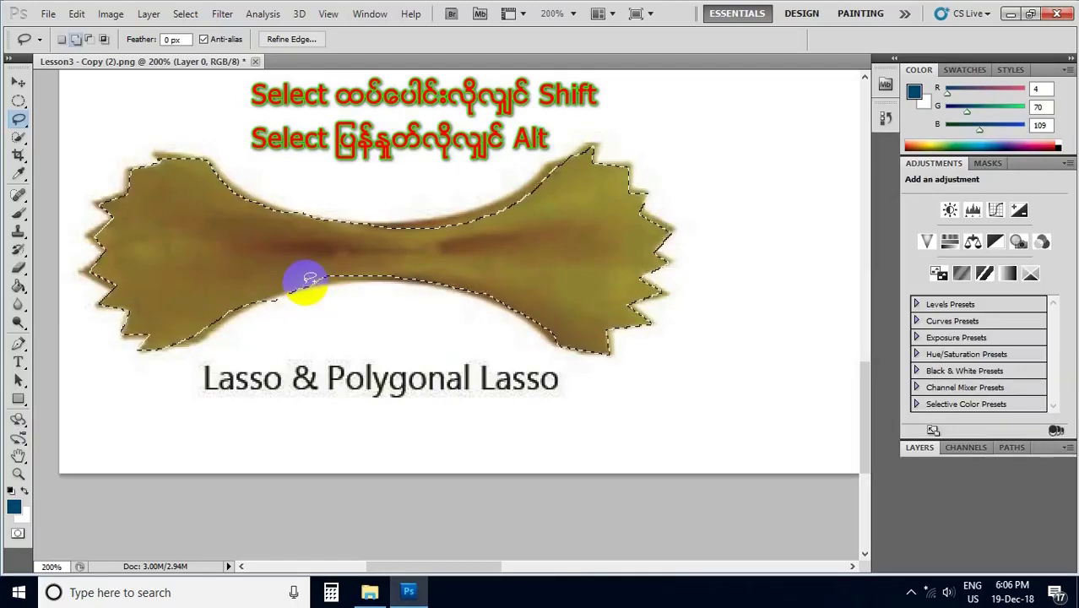
Add missed slivers along the pasta's lower edge and adjust the upper edge toward the right lobe
{"action": "mouse_move", "coordinate": [343, 282]}
{"action": "left_mouse_down"}
{"action": "mouse_move", "coordinate": [489, 277]}
{"action": "mouse_move", "coordinate": [457, 265]}
{"action": "mouse_move", "coordinate": [319, 272]}
{"action": "mouse_move", "coordinate": [410, 295]}
{"action": "mouse_move", "coordinate": [256, 319]}
{"action": "mouse_move", "coordinate": [250, 309]}
{"action": "left_mouse_up"}
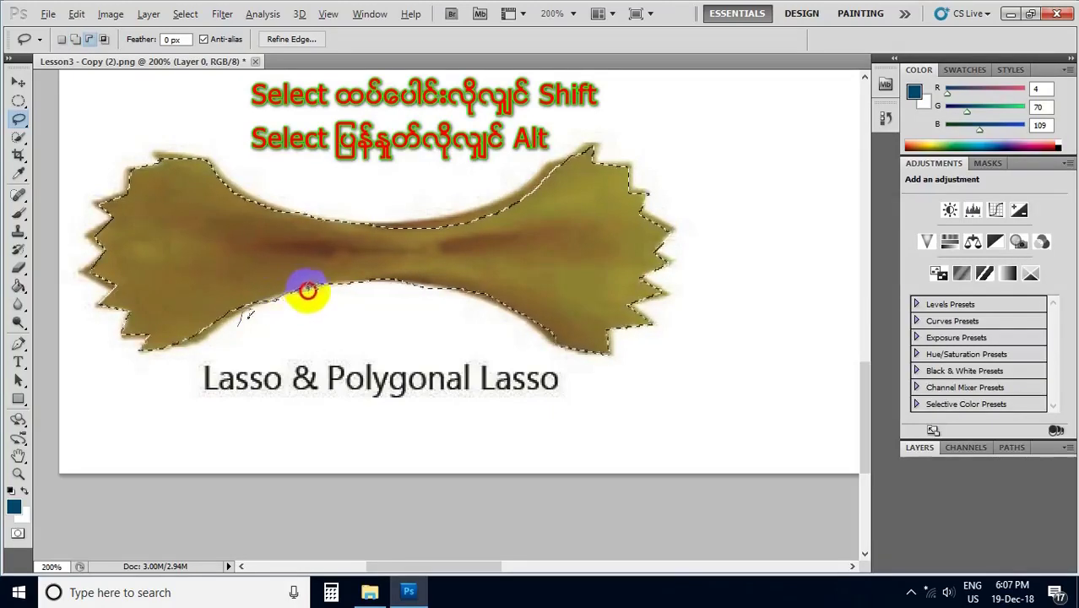
{"action": "mouse_move", "coordinate": [317, 290]}
{"action": "left_mouse_down"}
{"action": "mouse_move", "coordinate": [222, 324]}
{"action": "mouse_move", "coordinate": [251, 316]}
{"action": "left_mouse_up"}
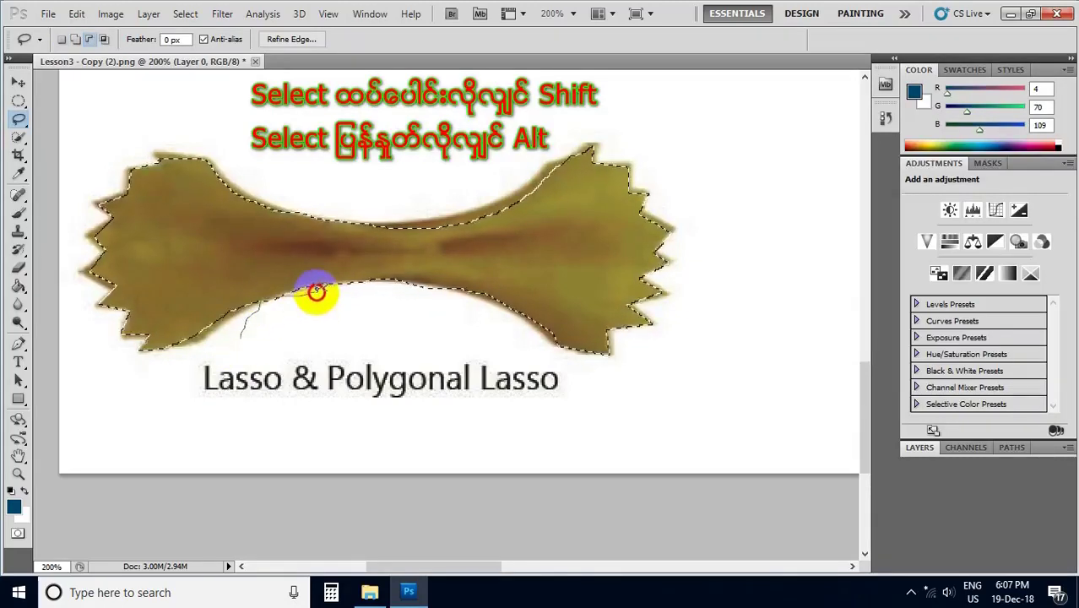
{"action": "left_click_drag", "start_coordinate": [316, 291], "coordinate": [246, 345]}
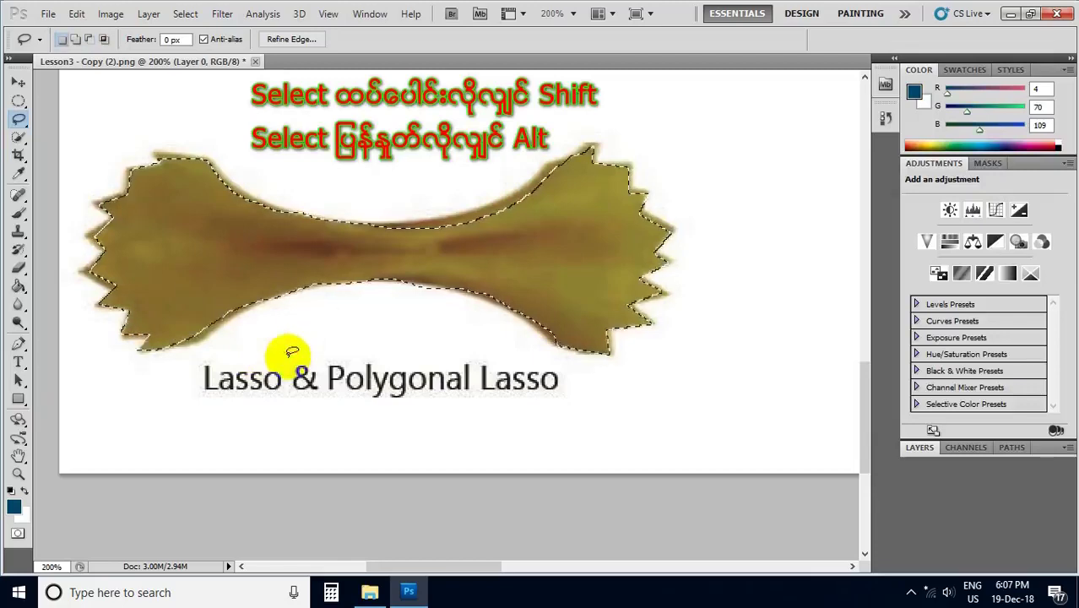
{"action": "mouse_move", "coordinate": [522, 223]}
{"action": "left_mouse_down"}
{"action": "mouse_move", "coordinate": [581, 160]}
{"action": "mouse_move", "coordinate": [493, 205]}
{"action": "left_mouse_up"}
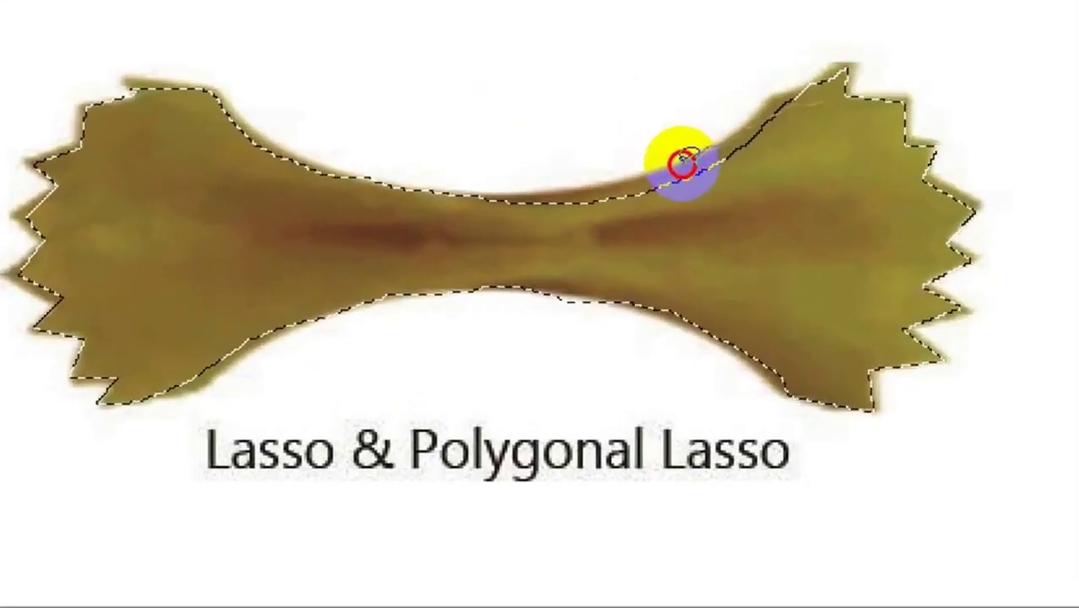
{"action": "mouse_move", "coordinate": [682, 163]}
{"action": "left_mouse_down"}
{"action": "mouse_move", "coordinate": [698, 166]}
{"action": "mouse_move", "coordinate": [486, 203]}
{"action": "left_mouse_up"}
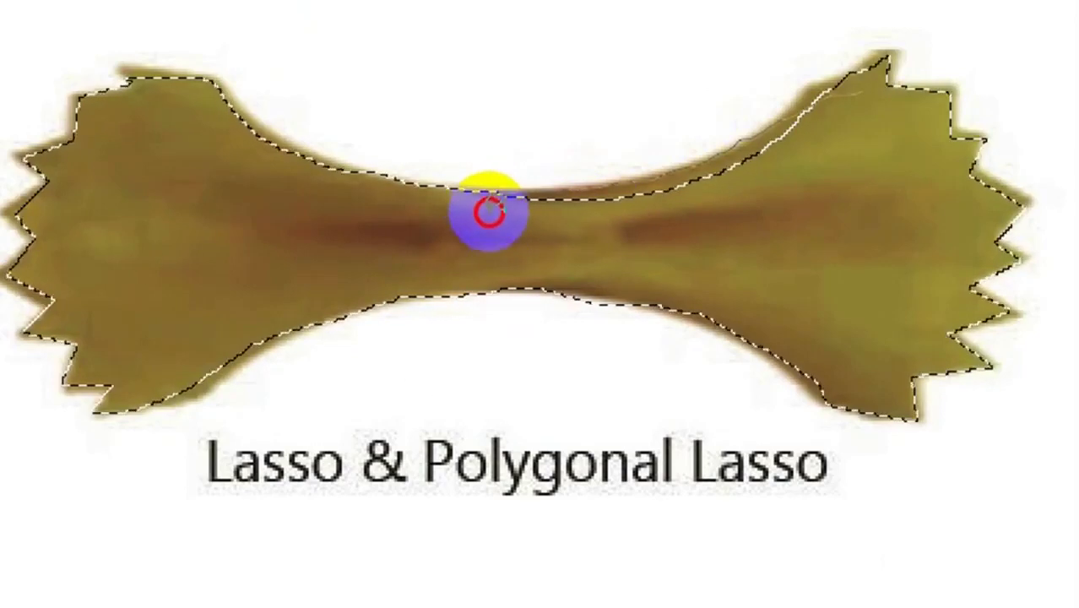
{"action": "mouse_move", "coordinate": [584, 251]}
{"action": "left_mouse_down"}
{"action": "mouse_move", "coordinate": [749, 246]}
{"action": "mouse_move", "coordinate": [833, 205]}
{"action": "mouse_move", "coordinate": [863, 99]}
{"action": "left_mouse_up"}
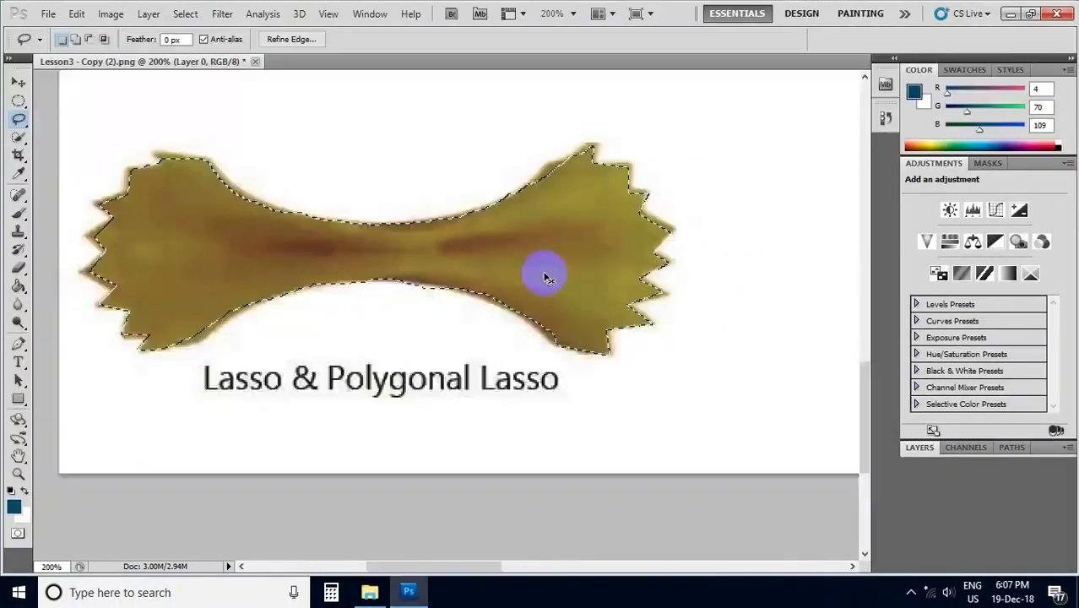
Fit the image on screen and place a pasta copy under the chin, nudged left
{"action": "key", "text": "ctrl+0"}
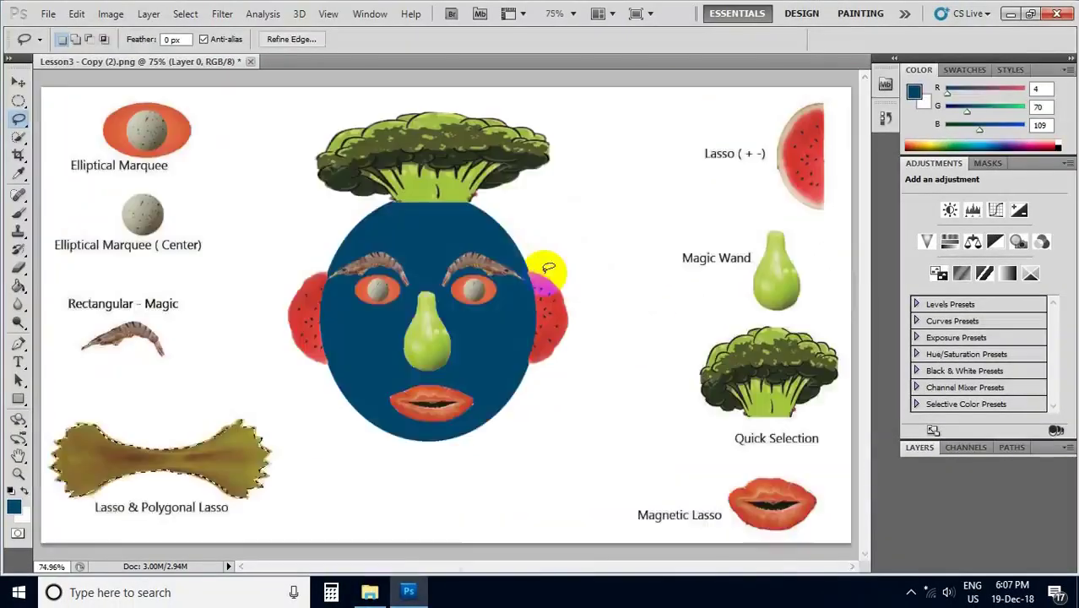
{"action": "left_click", "coordinate": [18, 82]}
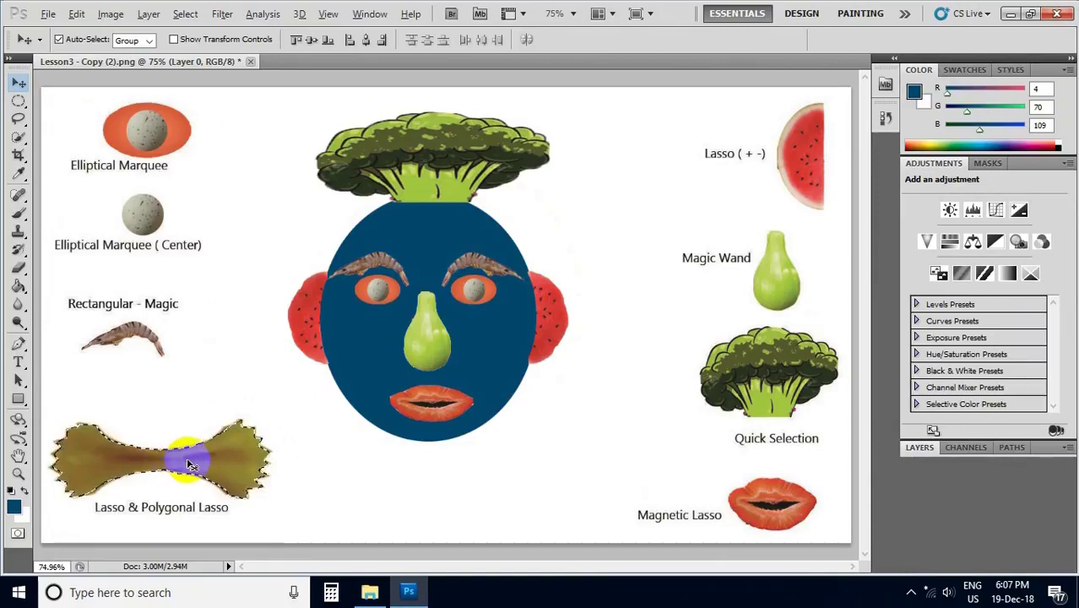
{"action": "mouse_move", "coordinate": [177, 473]}
{"action": "left_mouse_down"}
{"action": "mouse_move", "coordinate": [207, 461]}
{"action": "mouse_move", "coordinate": [465, 475]}
{"action": "mouse_move", "coordinate": [460, 451]}
{"action": "left_mouse_up"}
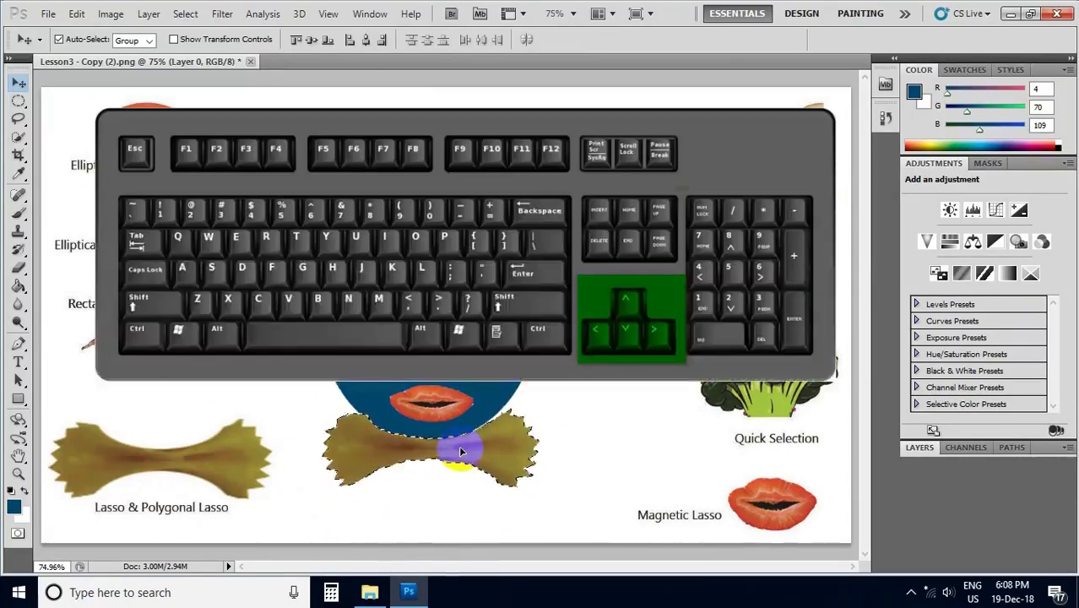
{"action": "key", "text": "Left"}
{"action": "key", "text": "Left"}
{"action": "key", "text": "Left"}
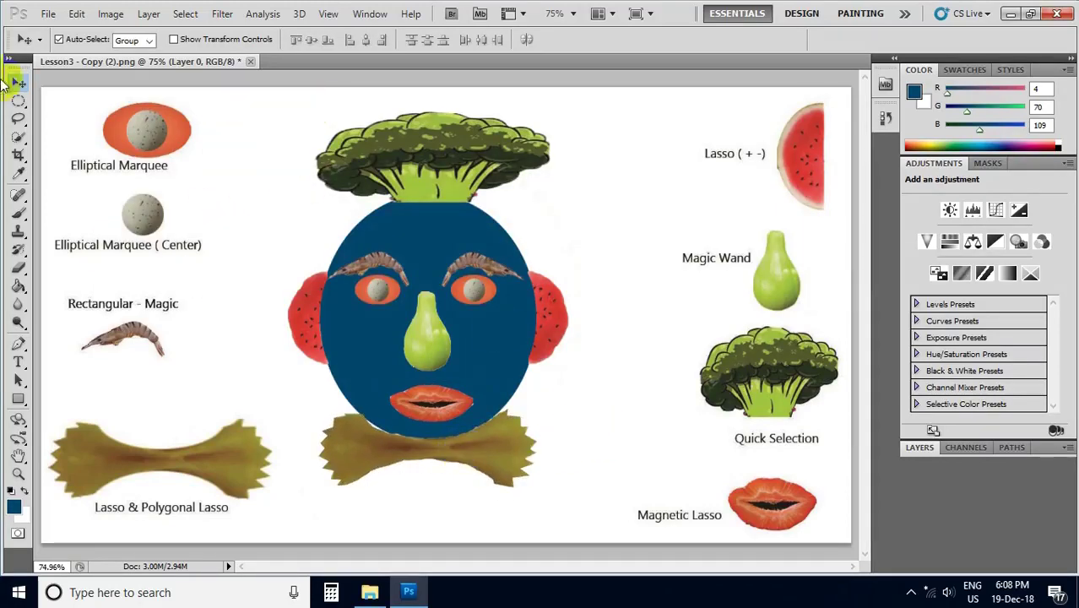
{"action": "left_click", "coordinate": [18, 157]}
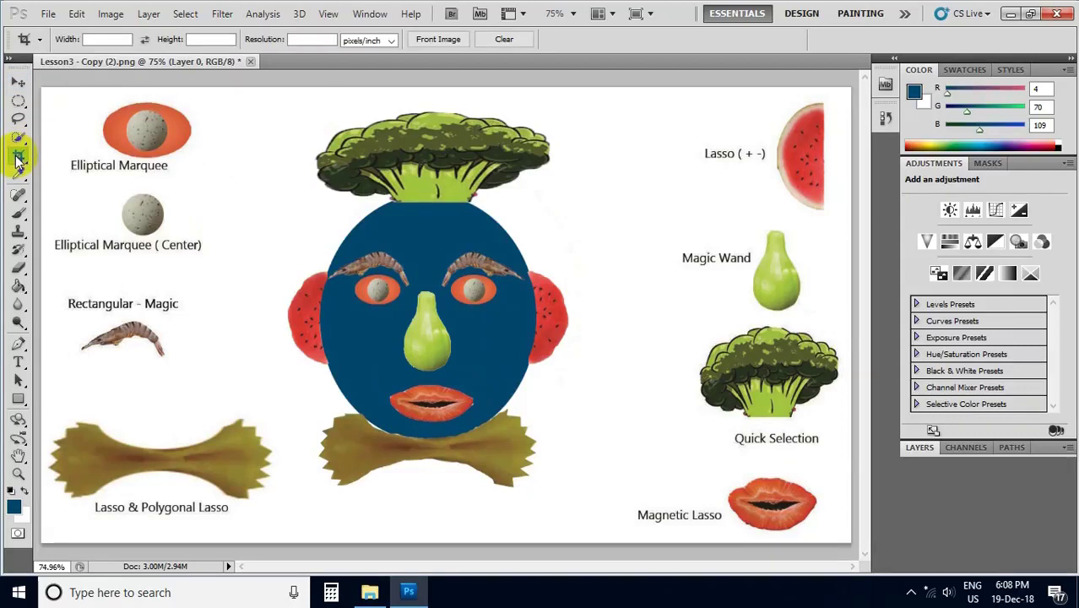
Crop to a box around the face and bow tie, shifted slightly right
{"action": "mouse_move", "coordinate": [247, 103]}
{"action": "left_mouse_down"}
{"action": "mouse_move", "coordinate": [309, 235]}
{"action": "mouse_move", "coordinate": [567, 489]}
{"action": "left_mouse_up"}
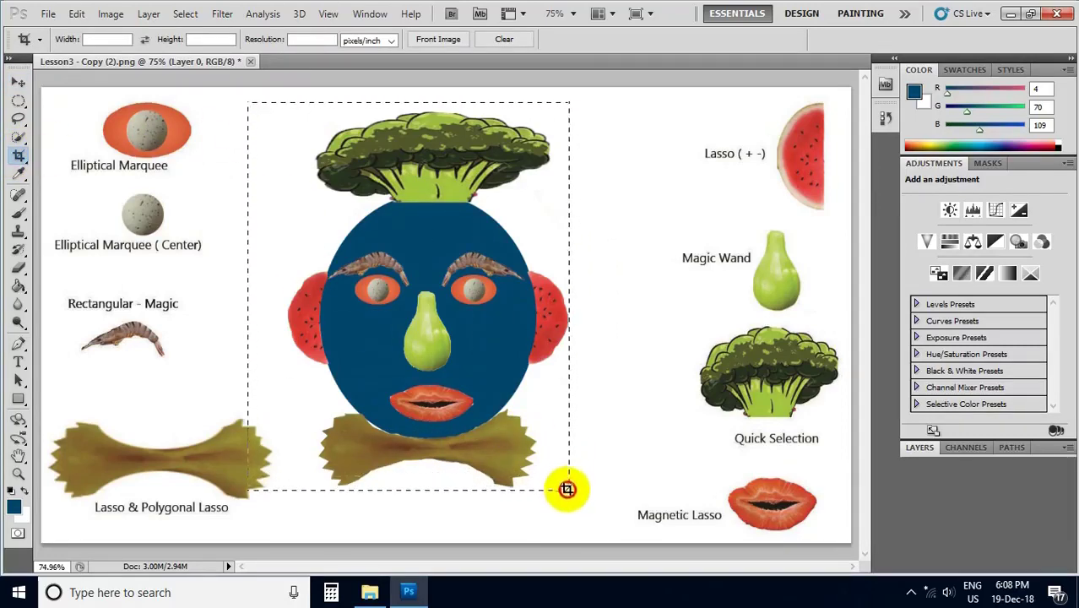
{"action": "left_click_drag", "start_coordinate": [567, 489], "coordinate": [572, 499]}
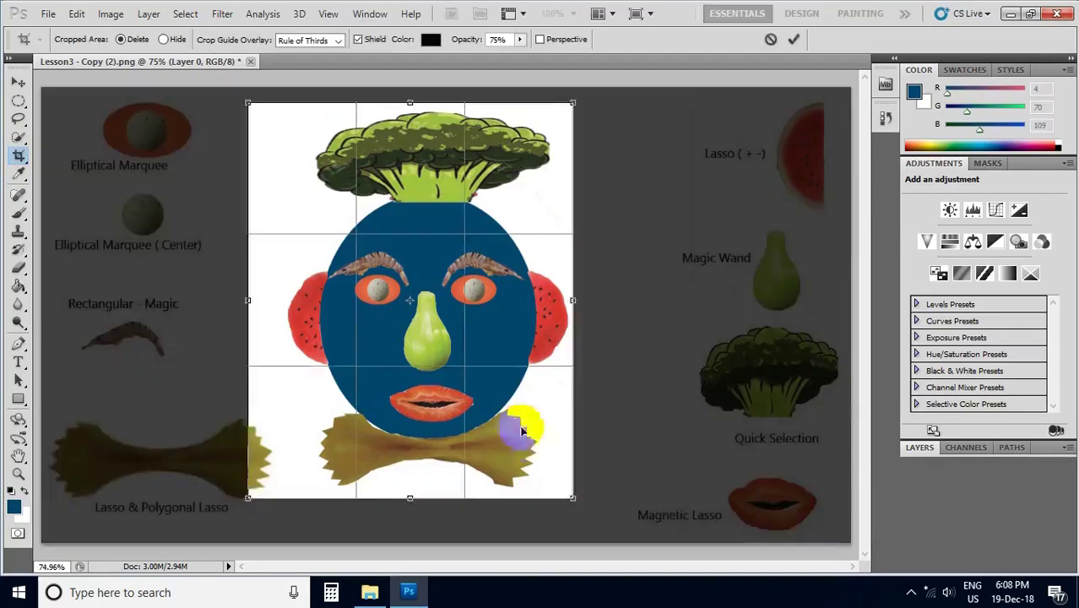
{"action": "left_click_drag", "start_coordinate": [527, 414], "coordinate": [556, 414]}
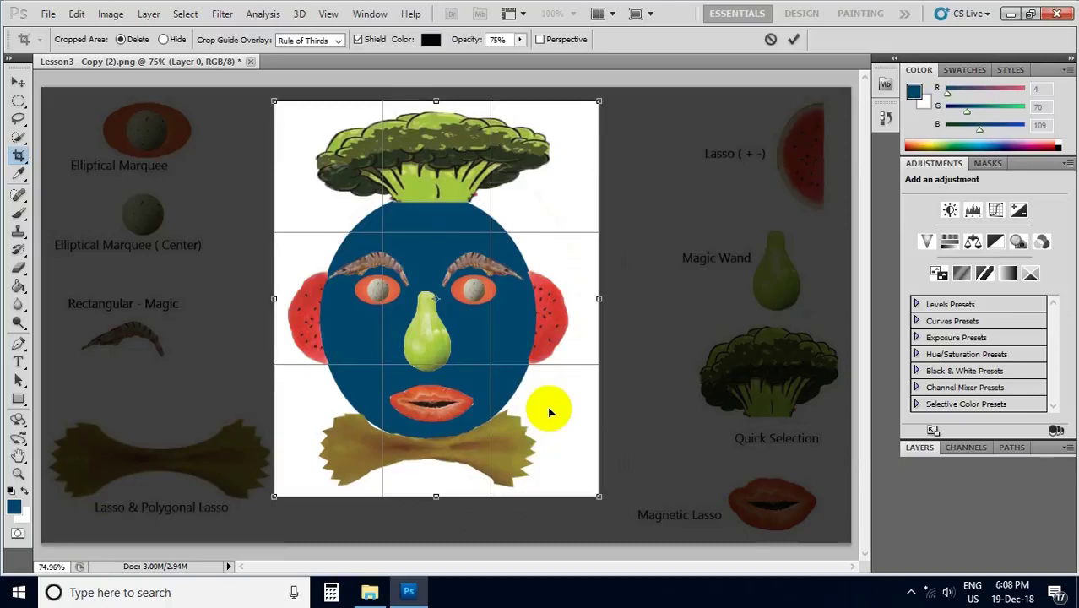
{"action": "key", "text": "Return"}
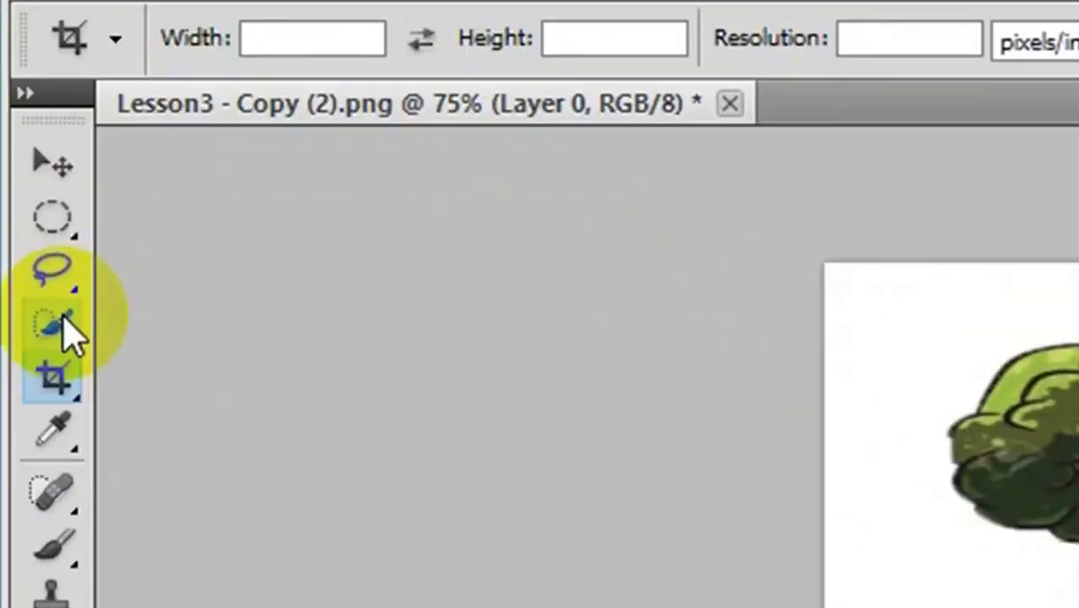
Magic Wand-select all the white background, delete it, and deselect
{"action": "left_click", "coordinate": [19, 137]}
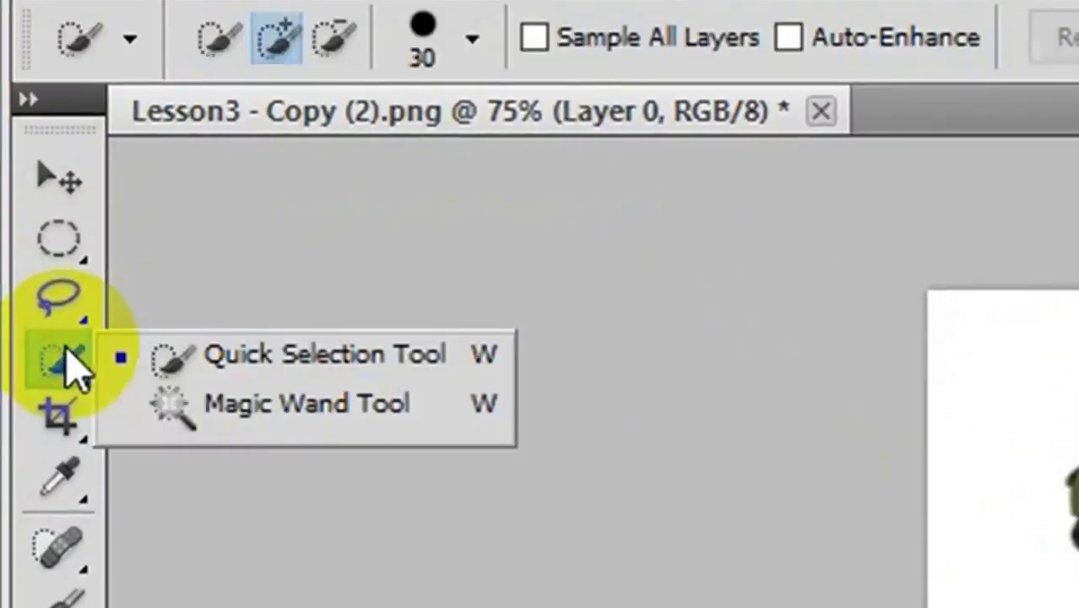
{"action": "left_click", "coordinate": [256, 420]}
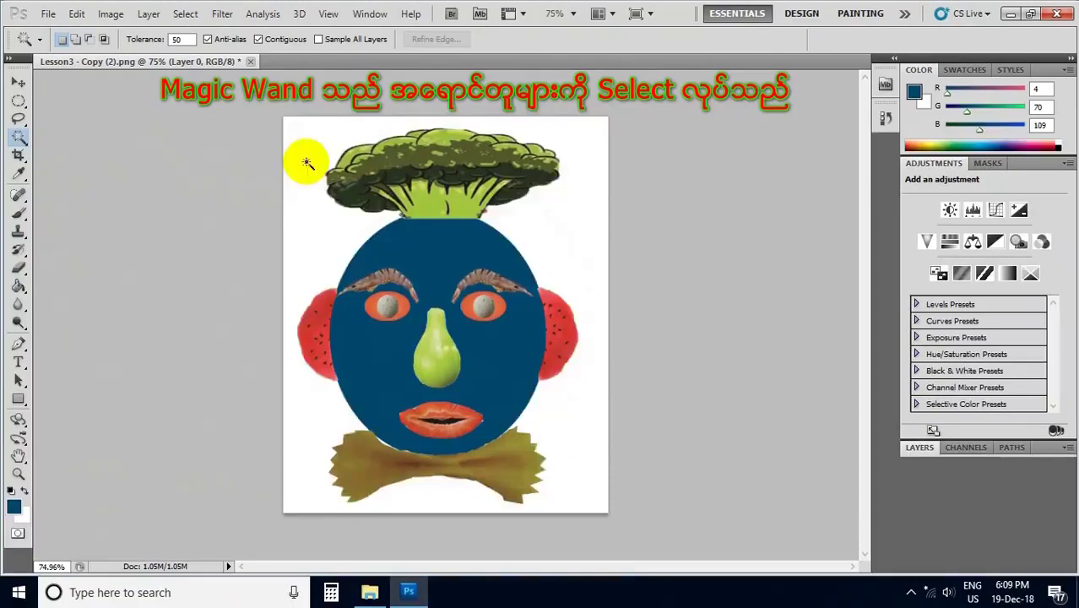
{"action": "left_click", "coordinate": [308, 165]}
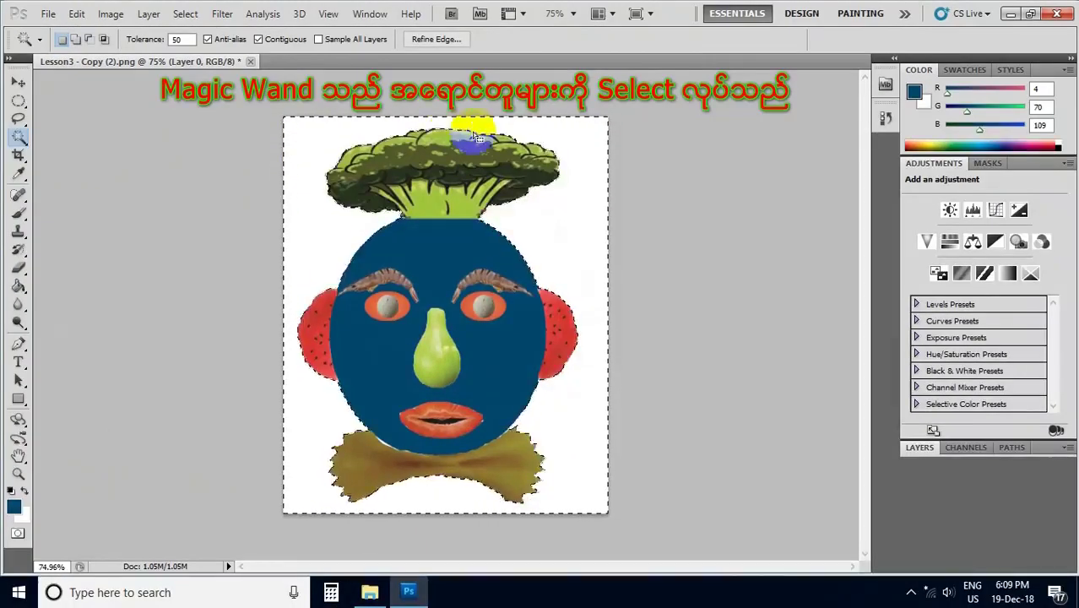
{"action": "left_click", "coordinate": [551, 176]}
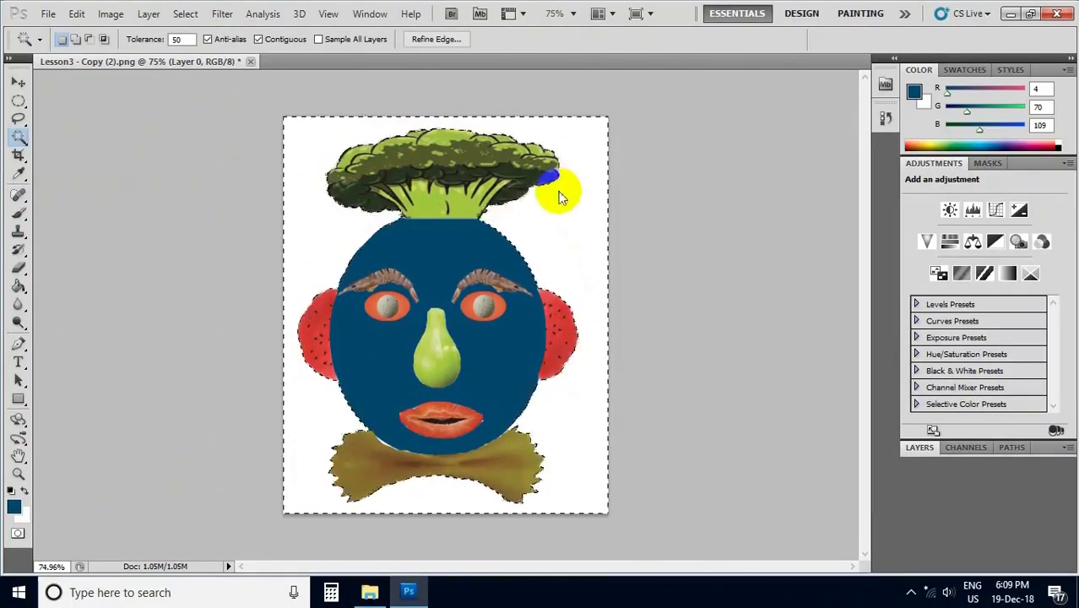
{"action": "key", "text": "Delete"}
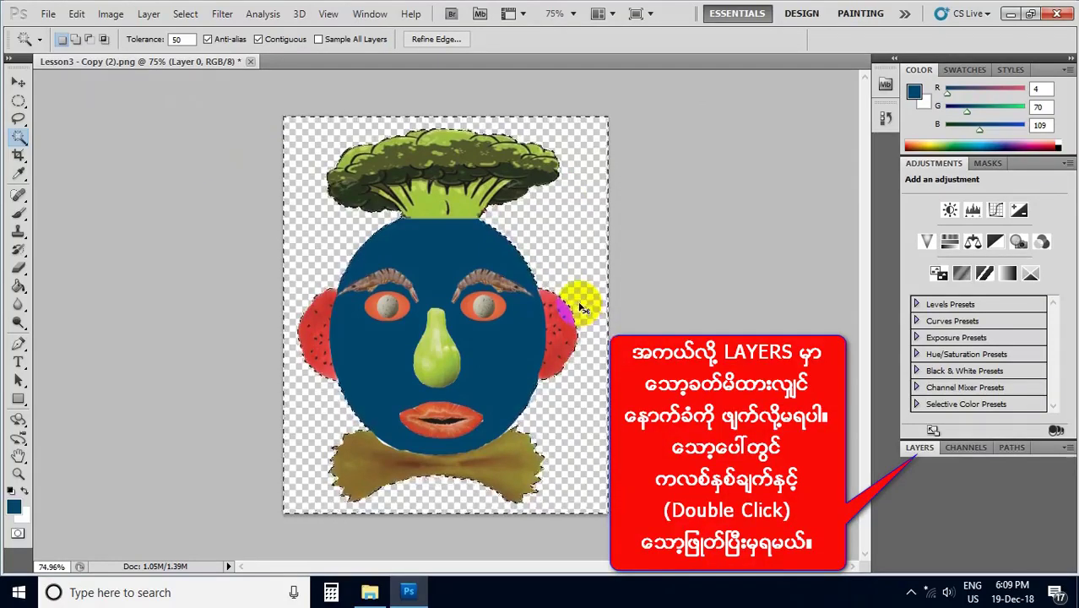
{"action": "key", "text": "ctrl+d"}
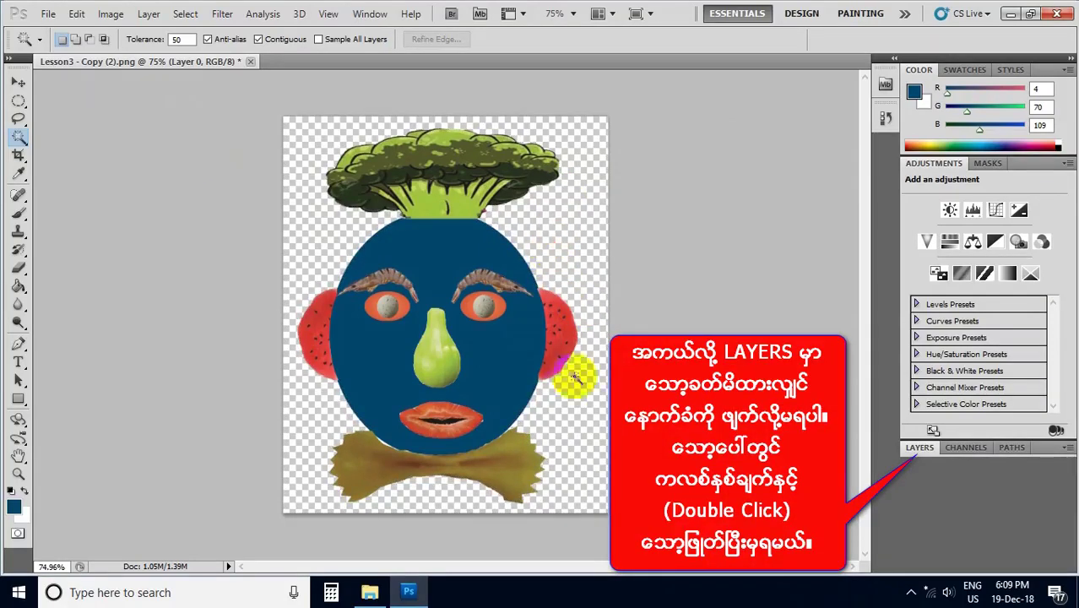
Save the collage as a PNG named 0001 with default PNG options
{"action": "left_click", "coordinate": [49, 15]}
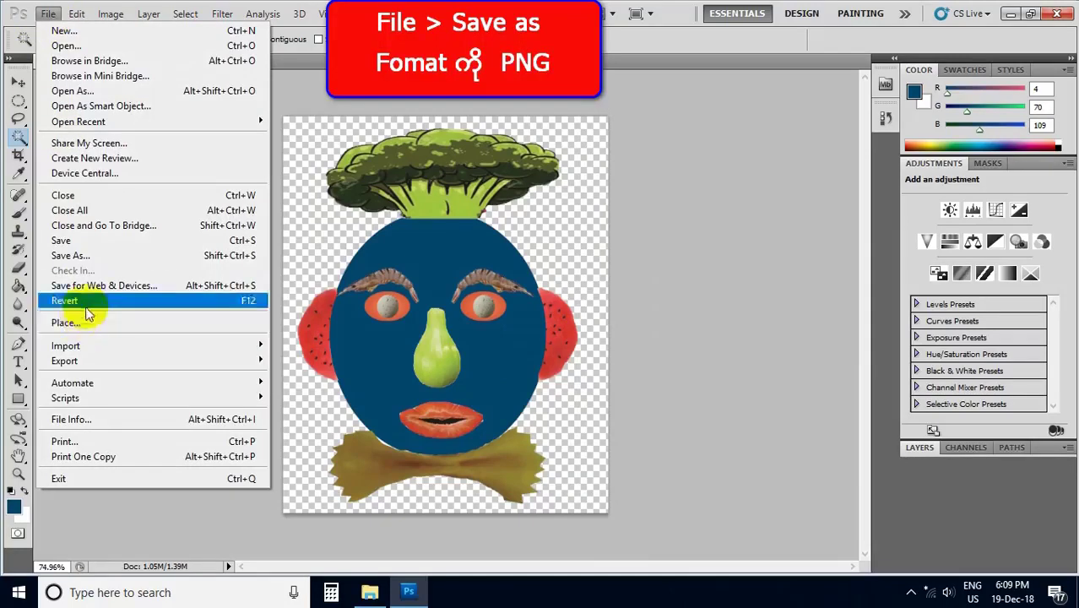
{"action": "left_click", "coordinate": [84, 256]}
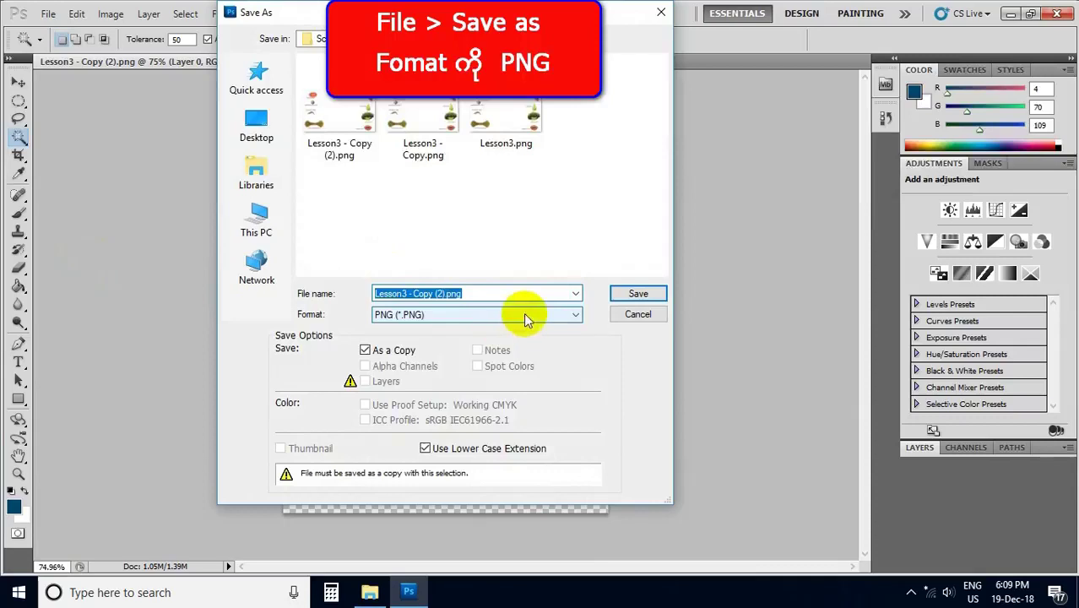
{"action": "left_click", "coordinate": [523, 316]}
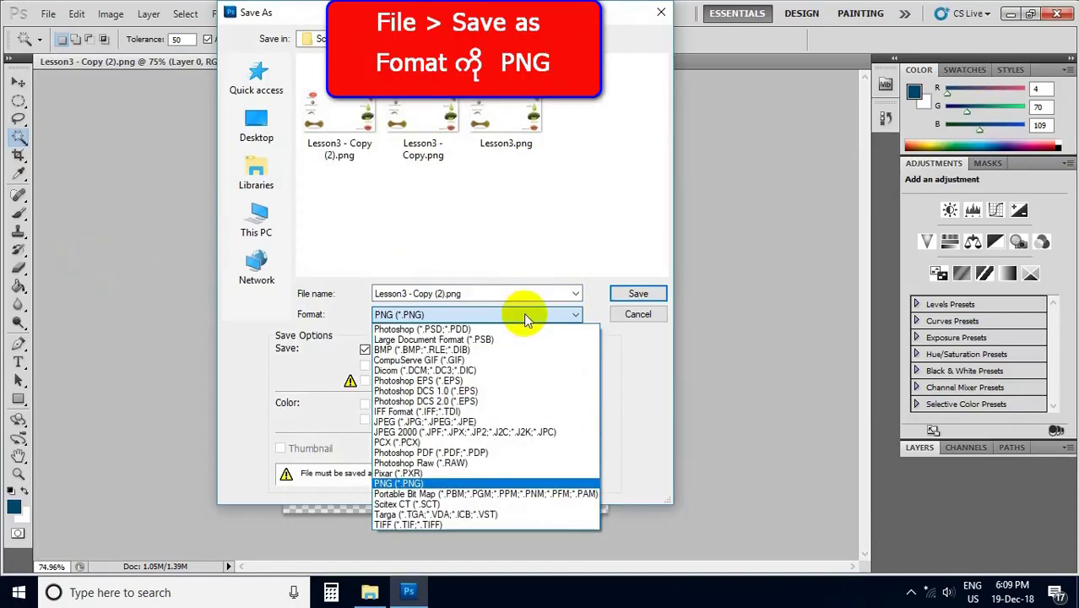
{"action": "left_click", "coordinate": [419, 483]}
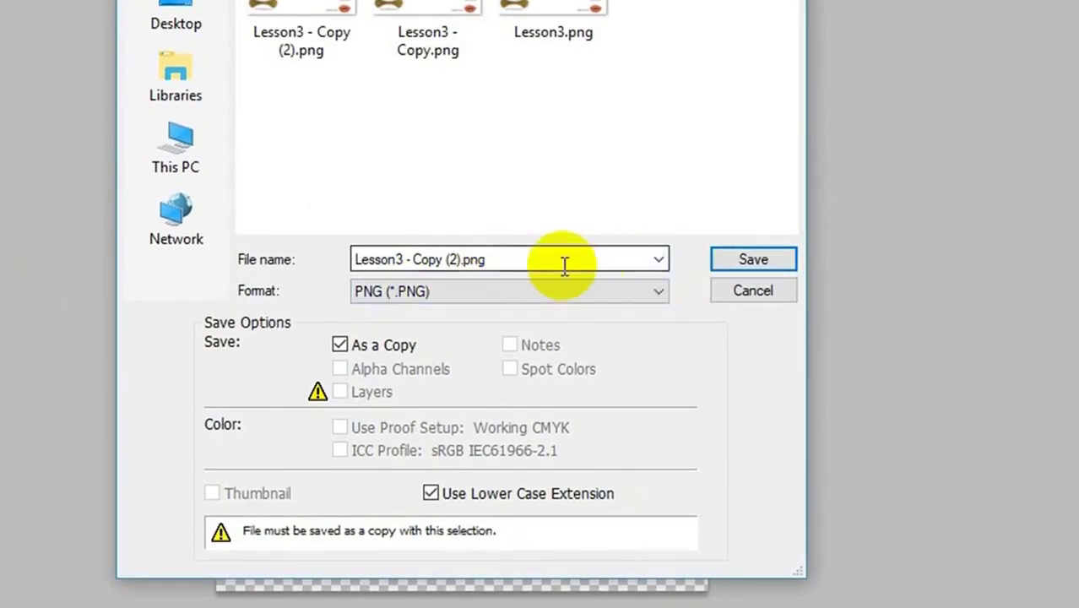
{"action": "left_click", "coordinate": [471, 262]}
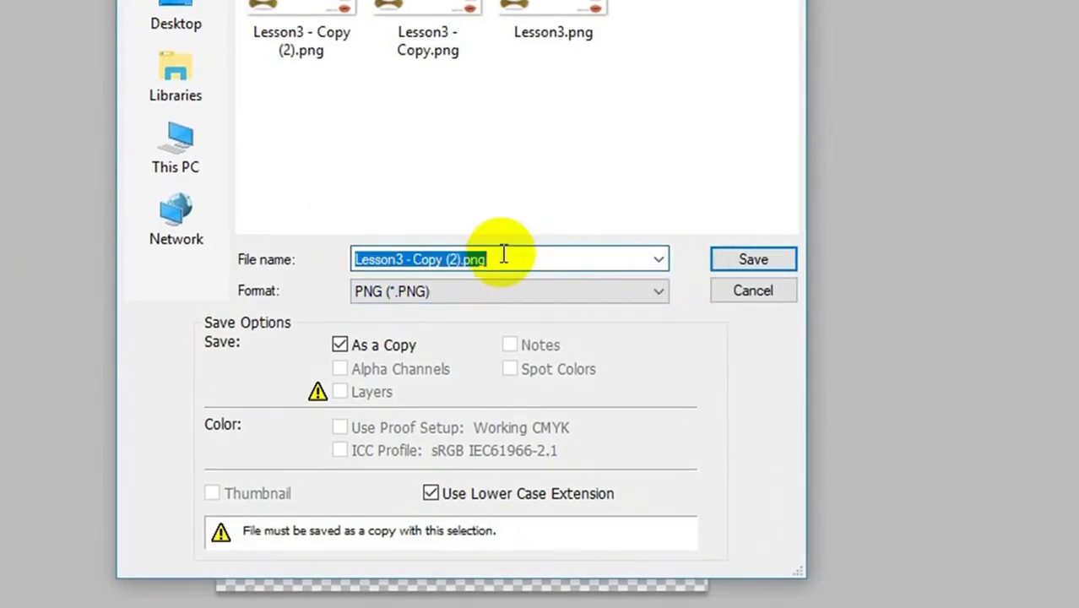
{"action": "left_click", "coordinate": [503, 255]}
{"action": "left_click_drag", "start_coordinate": [503, 255], "coordinate": [303, 260]}
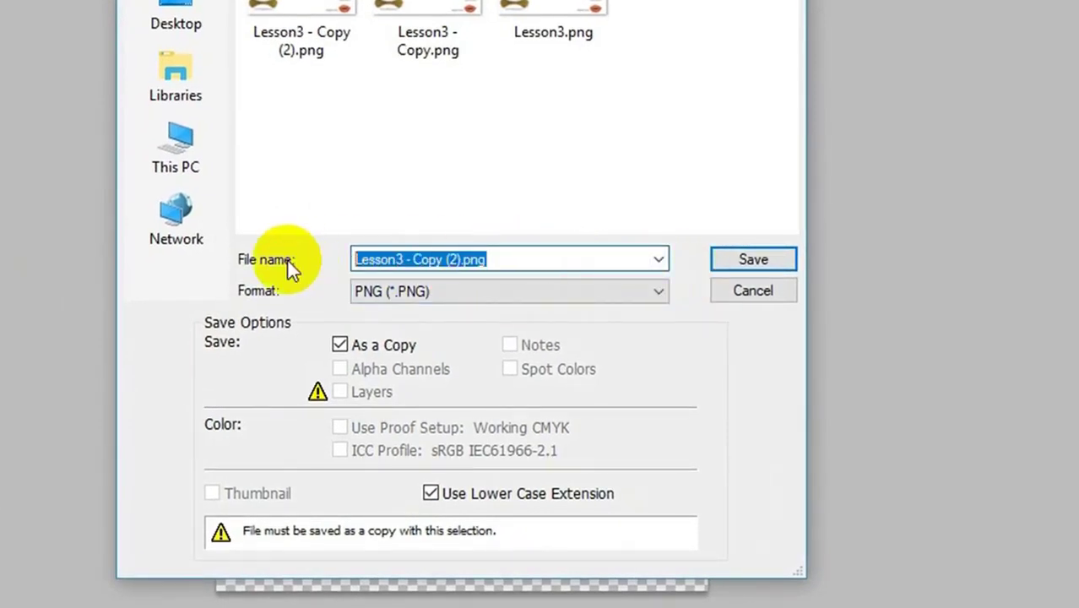
{"action": "type", "text": "0001"}
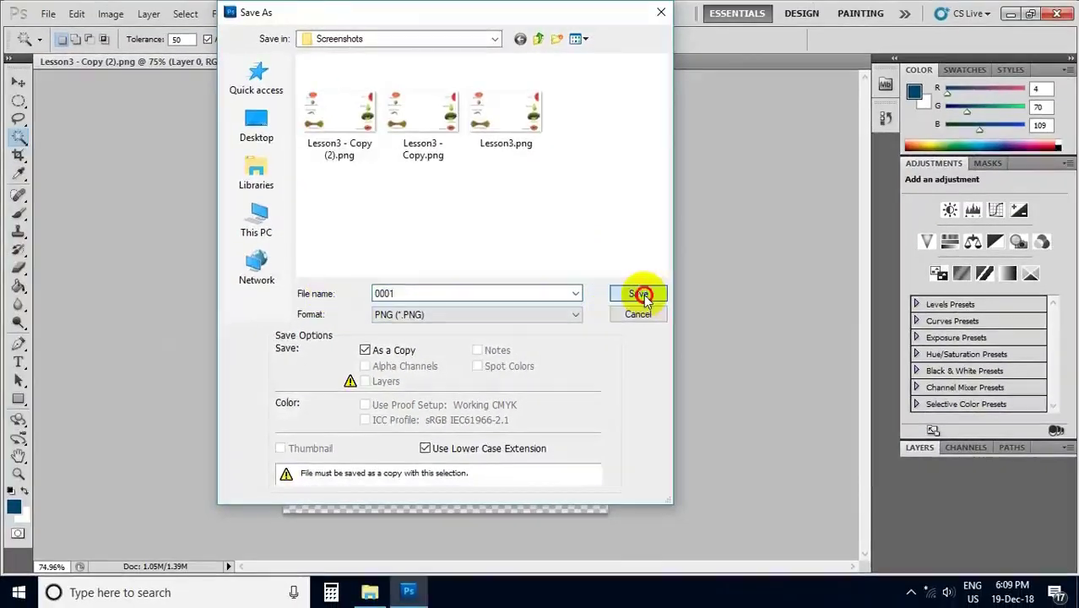
{"action": "left_click", "coordinate": [644, 295]}
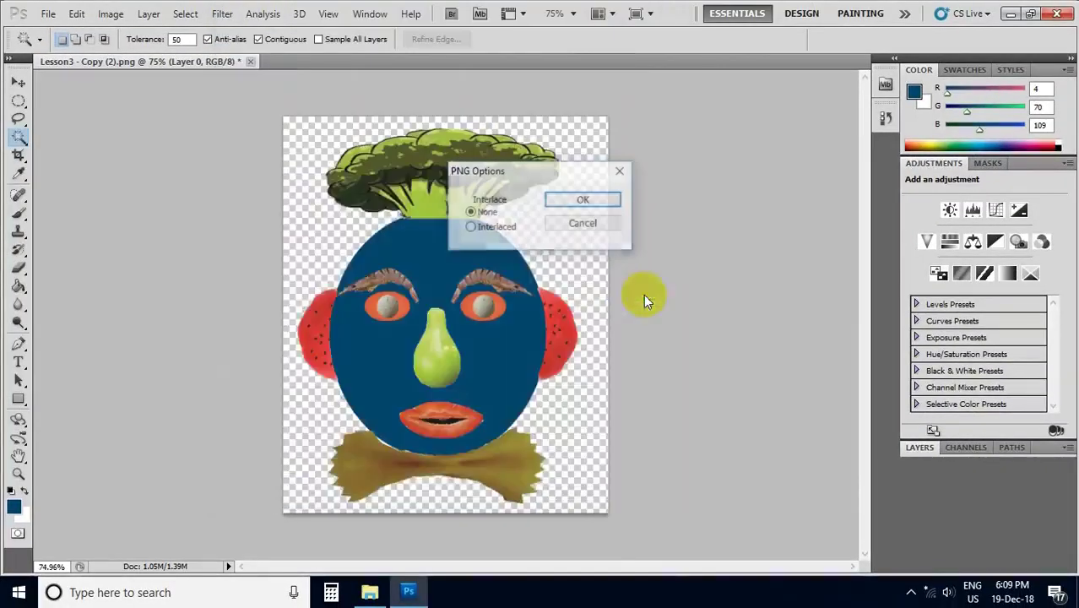
{"action": "left_click", "coordinate": [596, 200]}
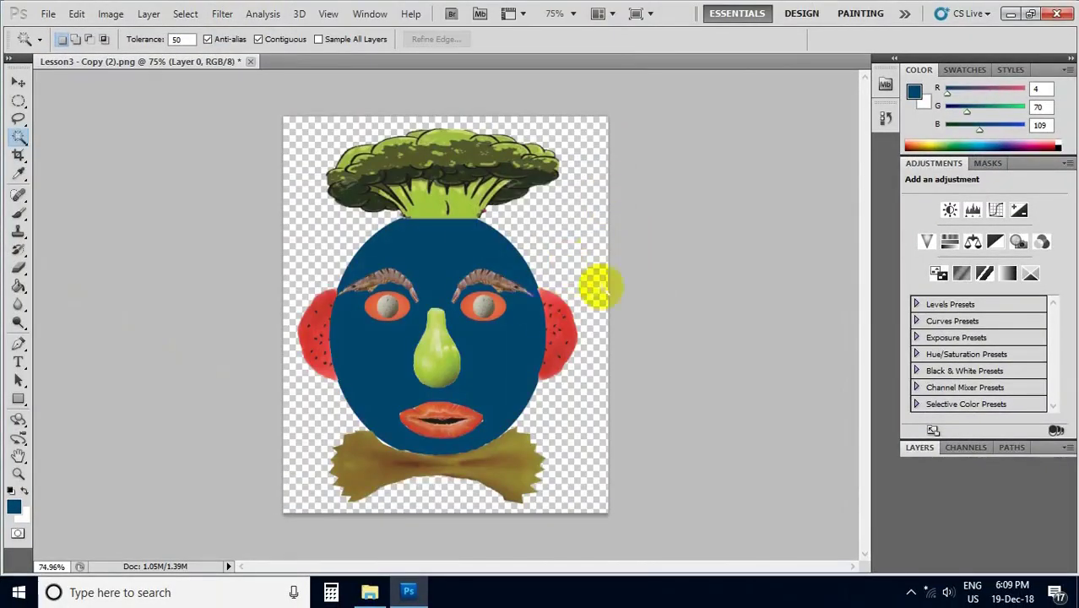
Create a new 16.02 × 11.99 cm document with White background contents
{"action": "left_click", "coordinate": [49, 15]}
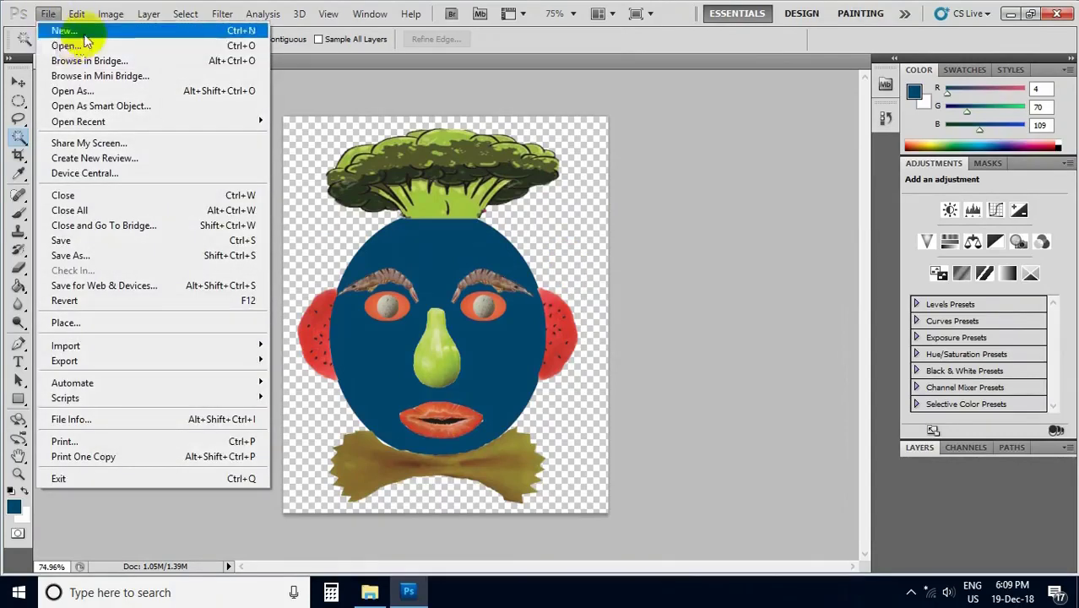
{"action": "left_click", "coordinate": [82, 32]}
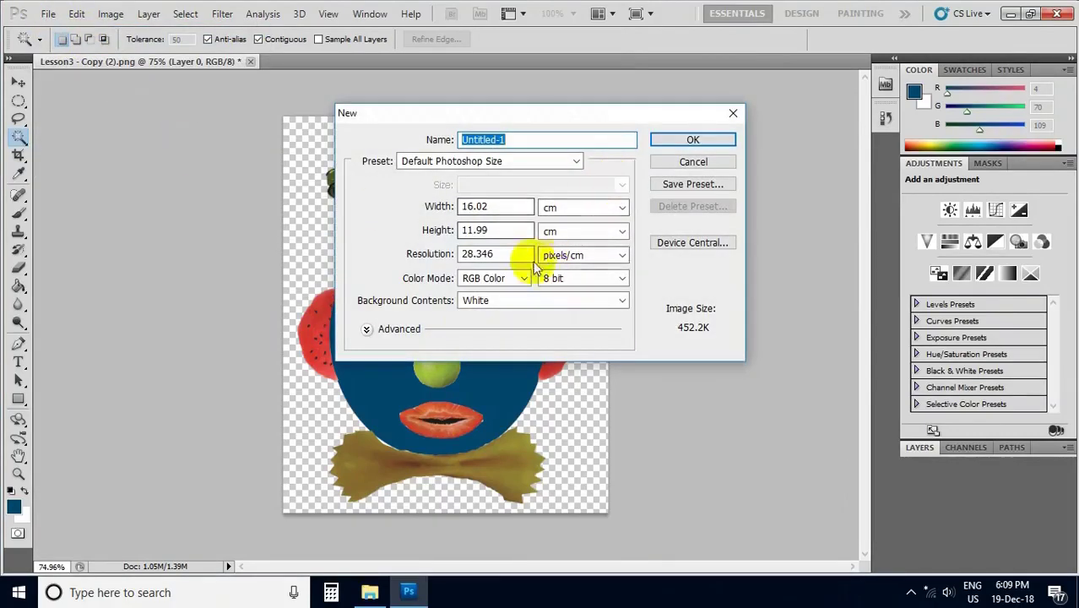
{"action": "left_click", "coordinate": [543, 303]}
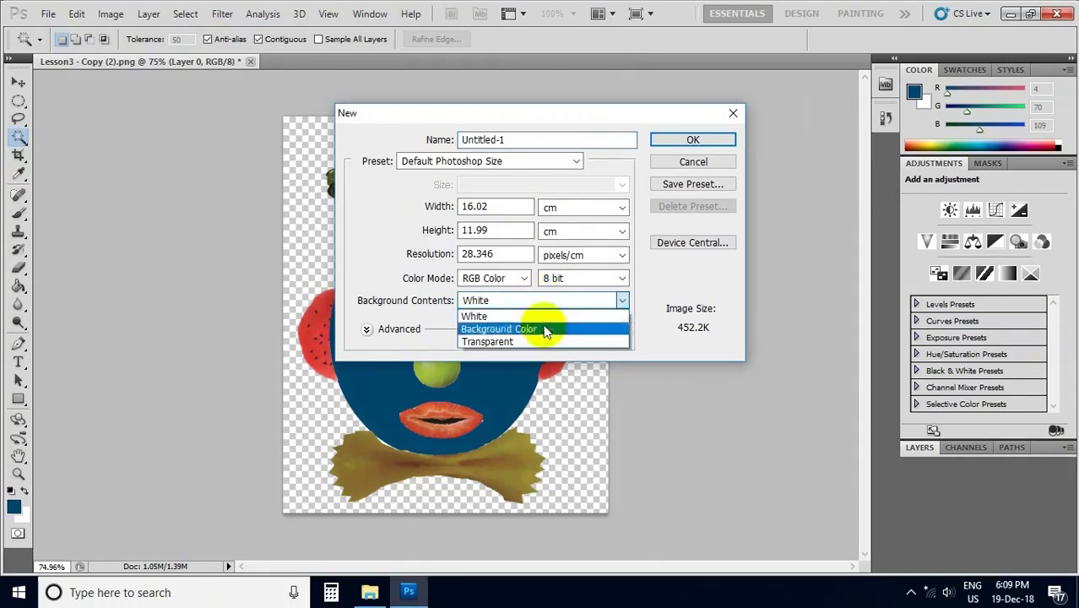
{"action": "left_click", "coordinate": [533, 318]}
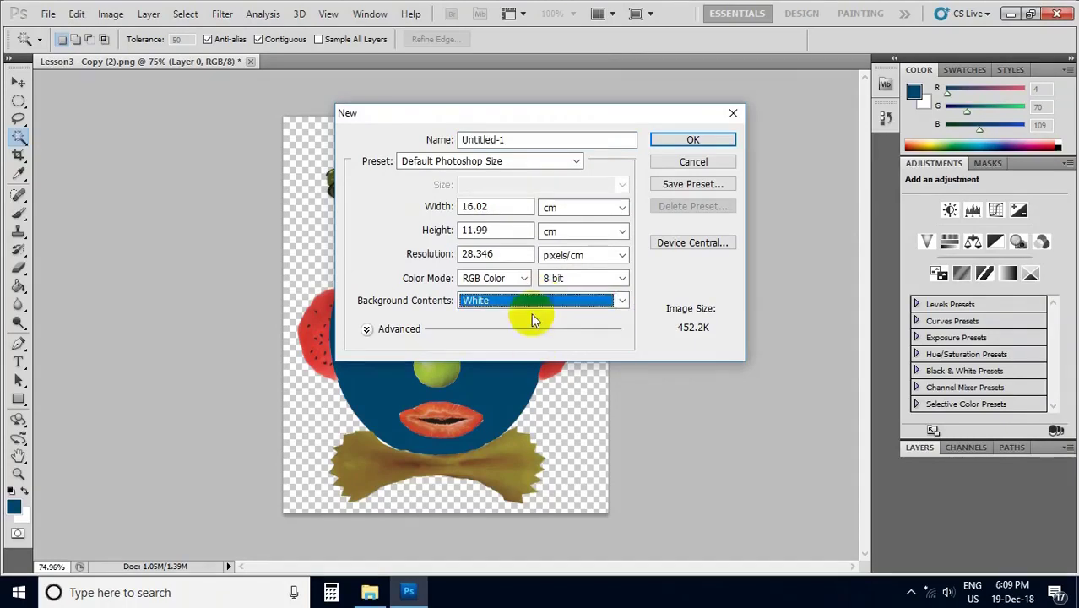
{"action": "left_click", "coordinate": [684, 140]}
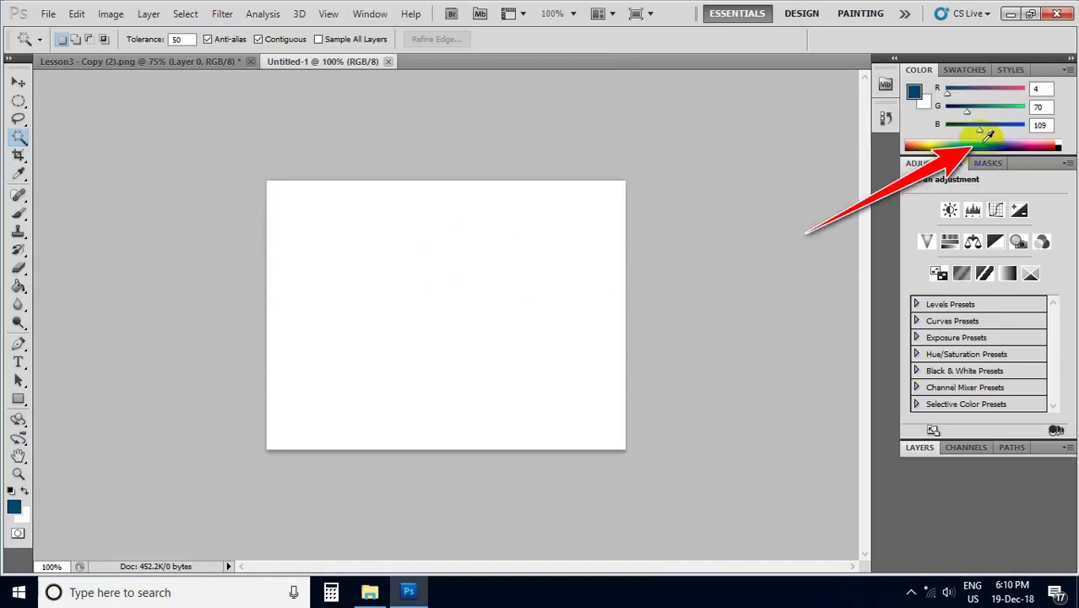
{"action": "left_click", "coordinate": [18, 288]}
Paint-bucket the Untitled-1 canvas light blue, then place 0001.png left of centre and commit it
{"action": "left_click", "coordinate": [84, 307]}
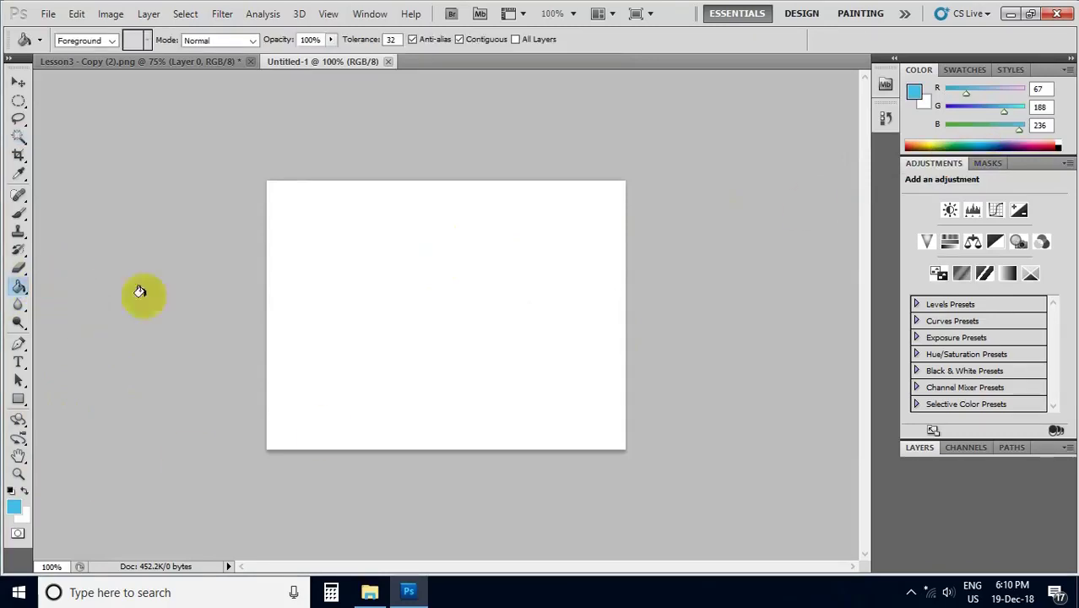
{"action": "left_click", "coordinate": [362, 292]}
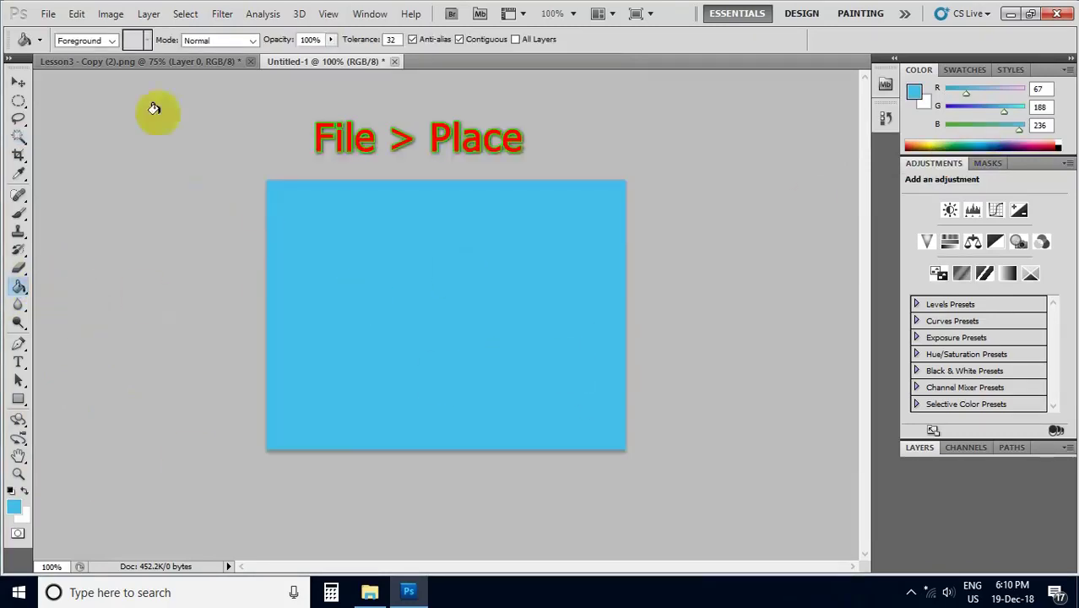
{"action": "left_click", "coordinate": [48, 14]}
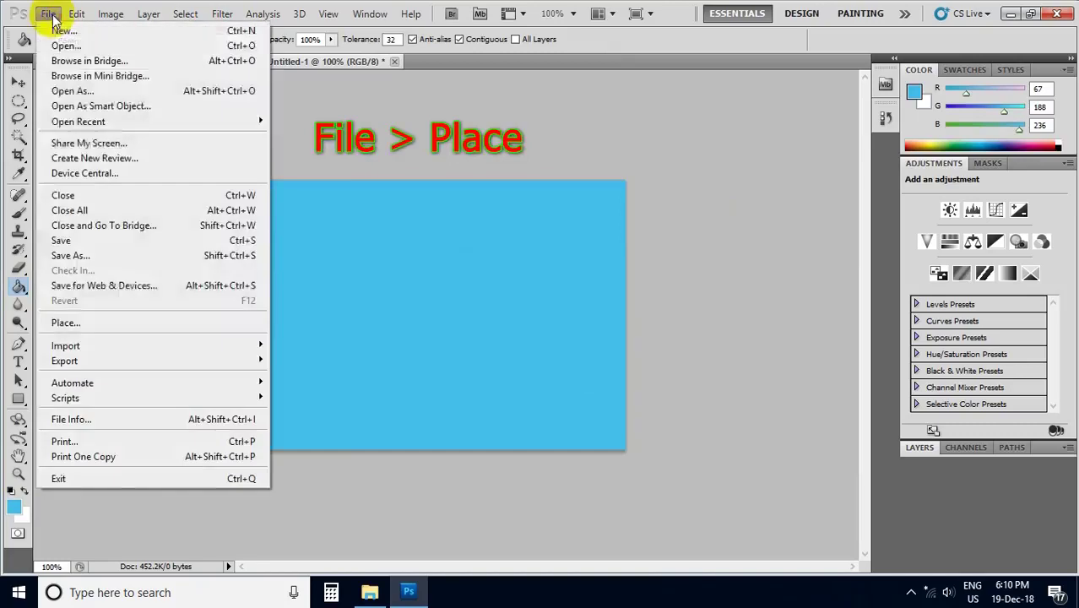
{"action": "left_click", "coordinate": [71, 323]}
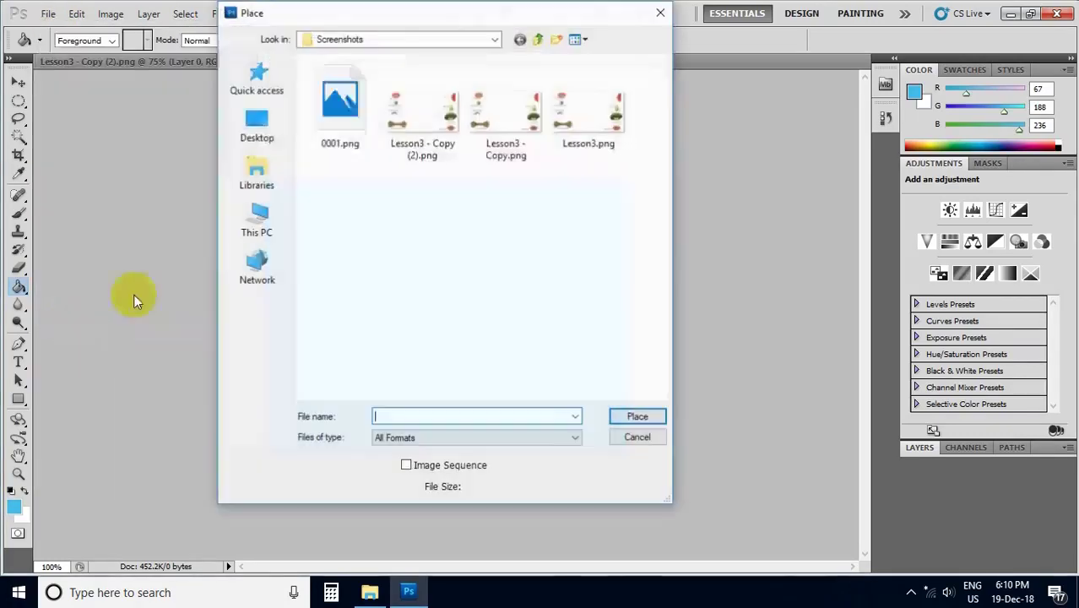
{"action": "left_click", "coordinate": [351, 117]}
{"action": "left_click", "coordinate": [639, 418]}
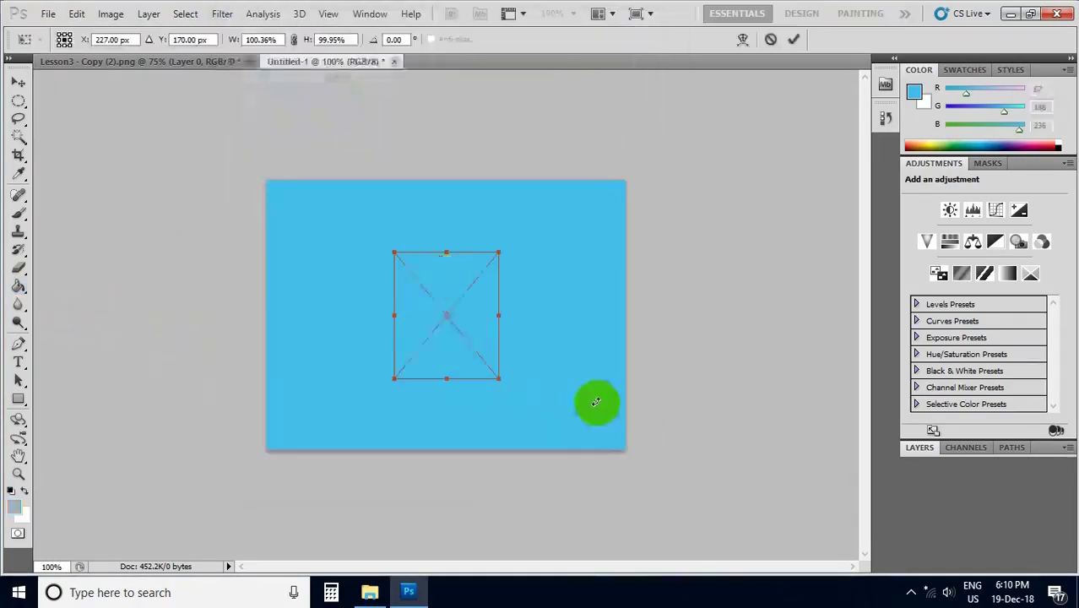
{"action": "mouse_move", "coordinate": [449, 333]}
{"action": "left_mouse_down"}
{"action": "mouse_move", "coordinate": [432, 274]}
{"action": "mouse_move", "coordinate": [397, 335]}
{"action": "left_mouse_up"}
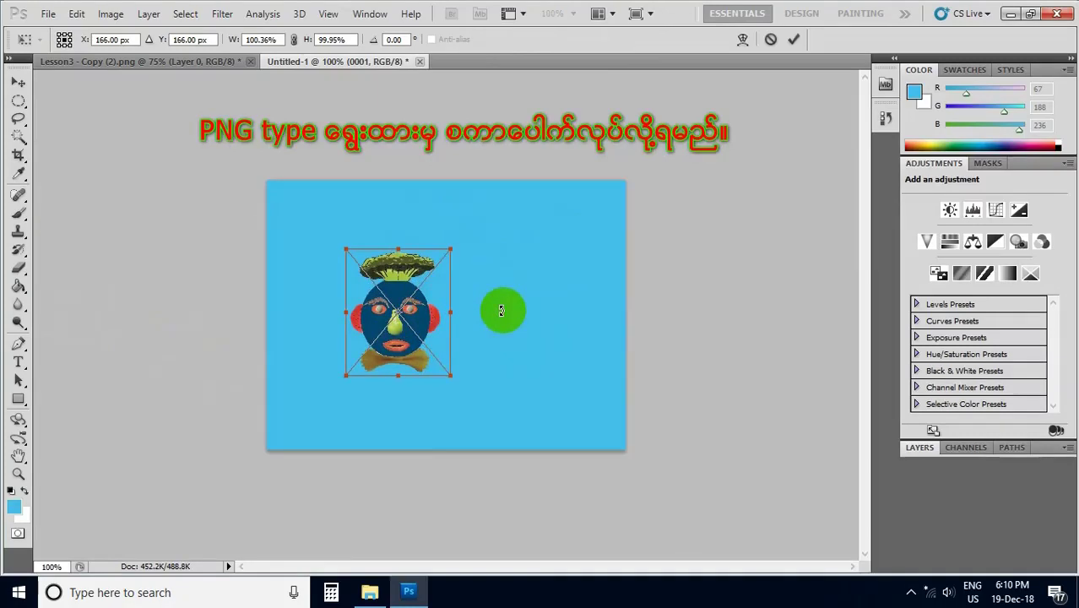
{"action": "key", "text": "g"}
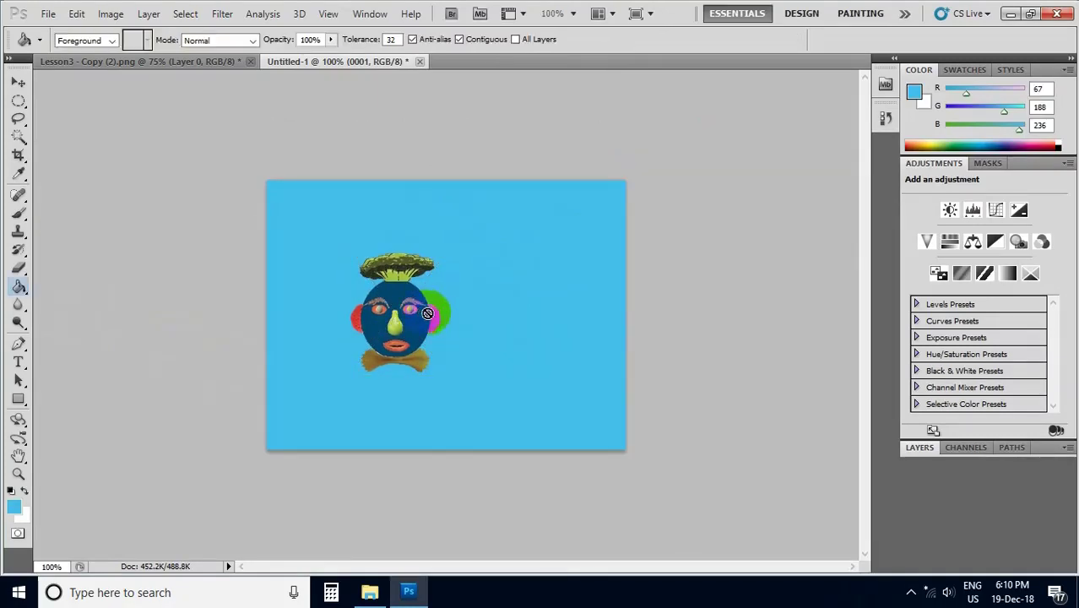
Minimize the Photoshop window to the taskbar to reveal the Windows desktop
{"action": "left_click", "coordinate": [1017, 15]}
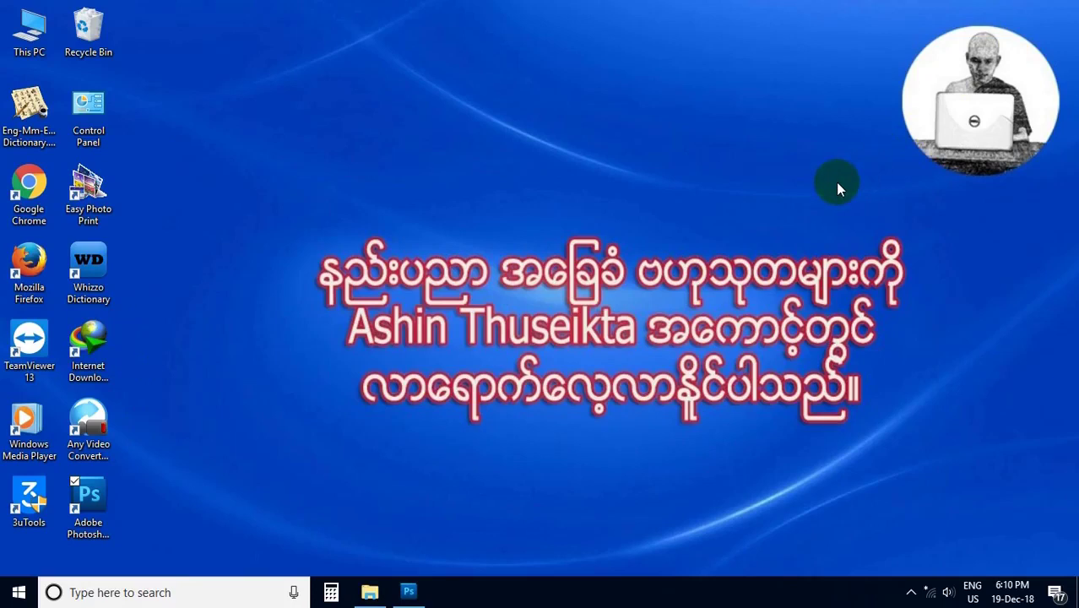